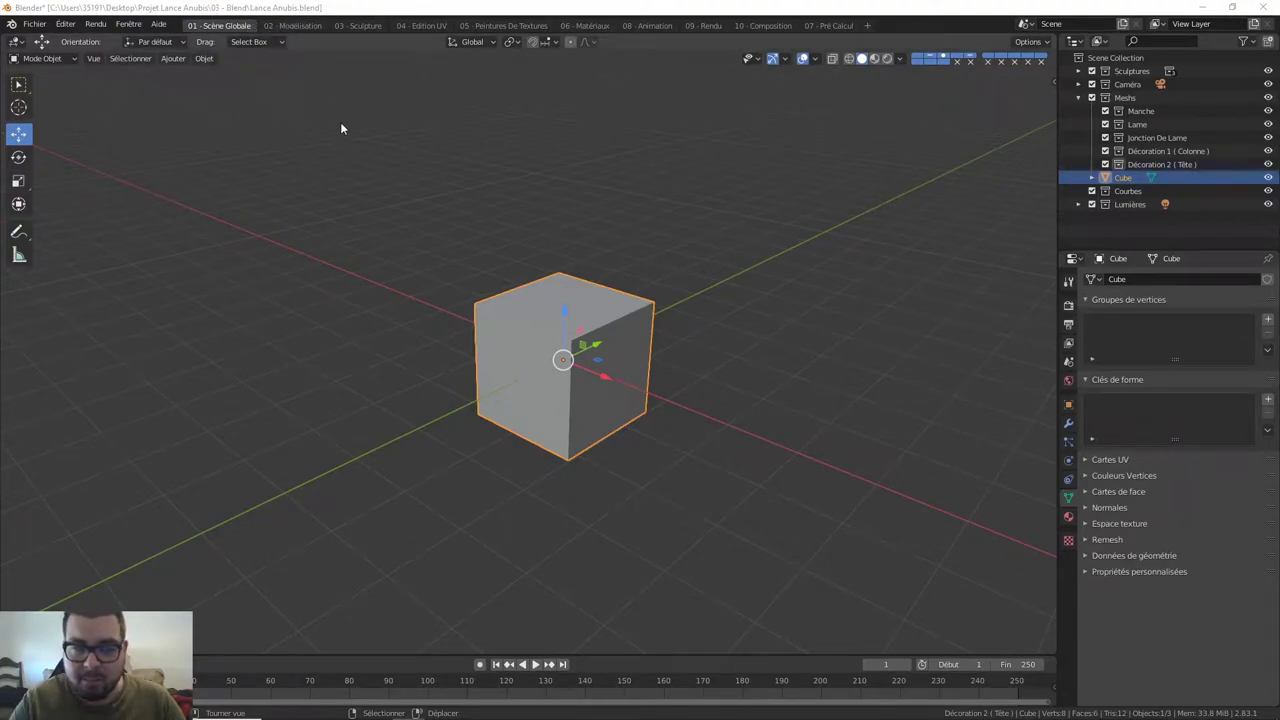
Place the 3D cursor and switch to the 02 - Modélisation workspace with the cube in Edit Mode.
{"action": "right_click", "coordinate": [102, 120], "text": "shift"}
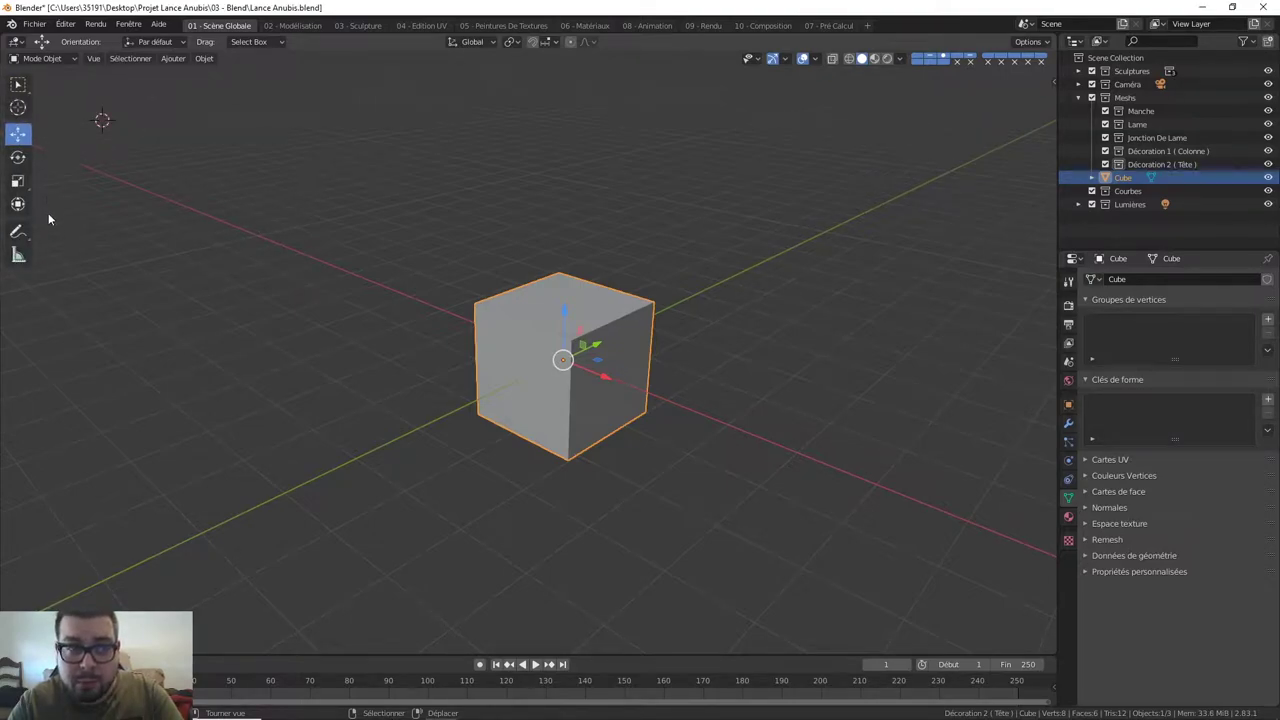
{"action": "key", "text": "t"}
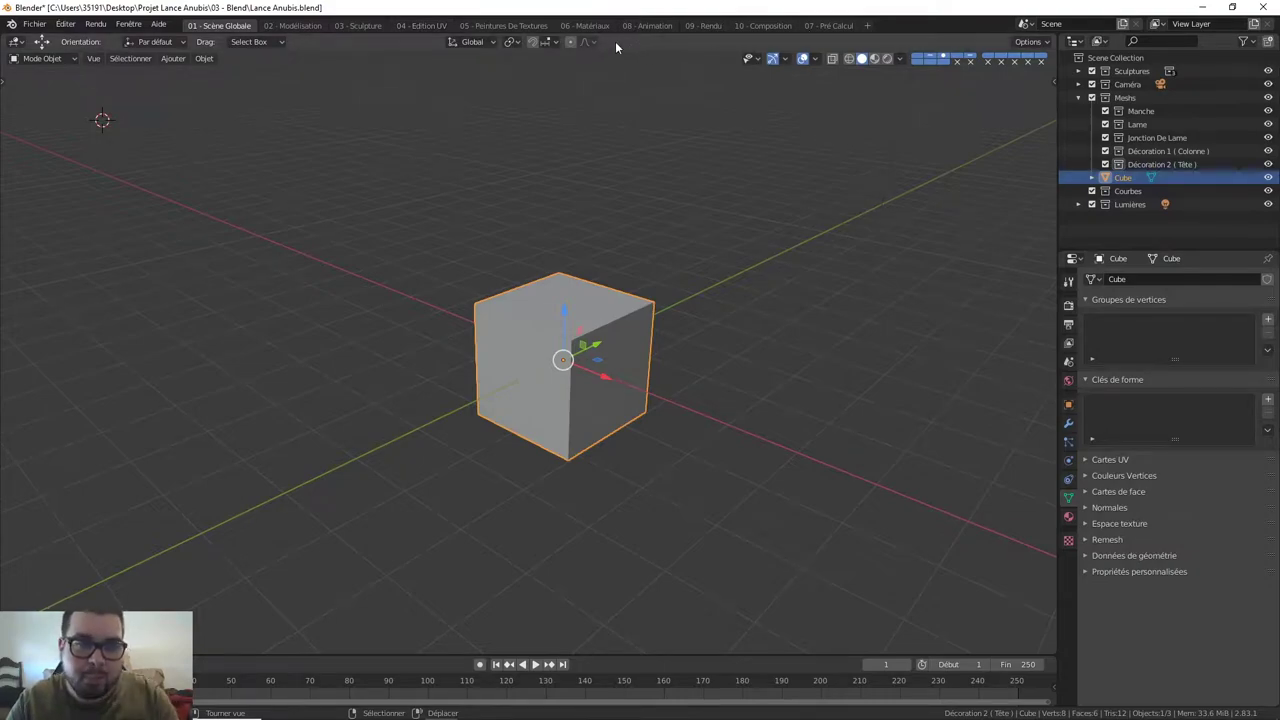
{"action": "left_click", "coordinate": [296, 25]}
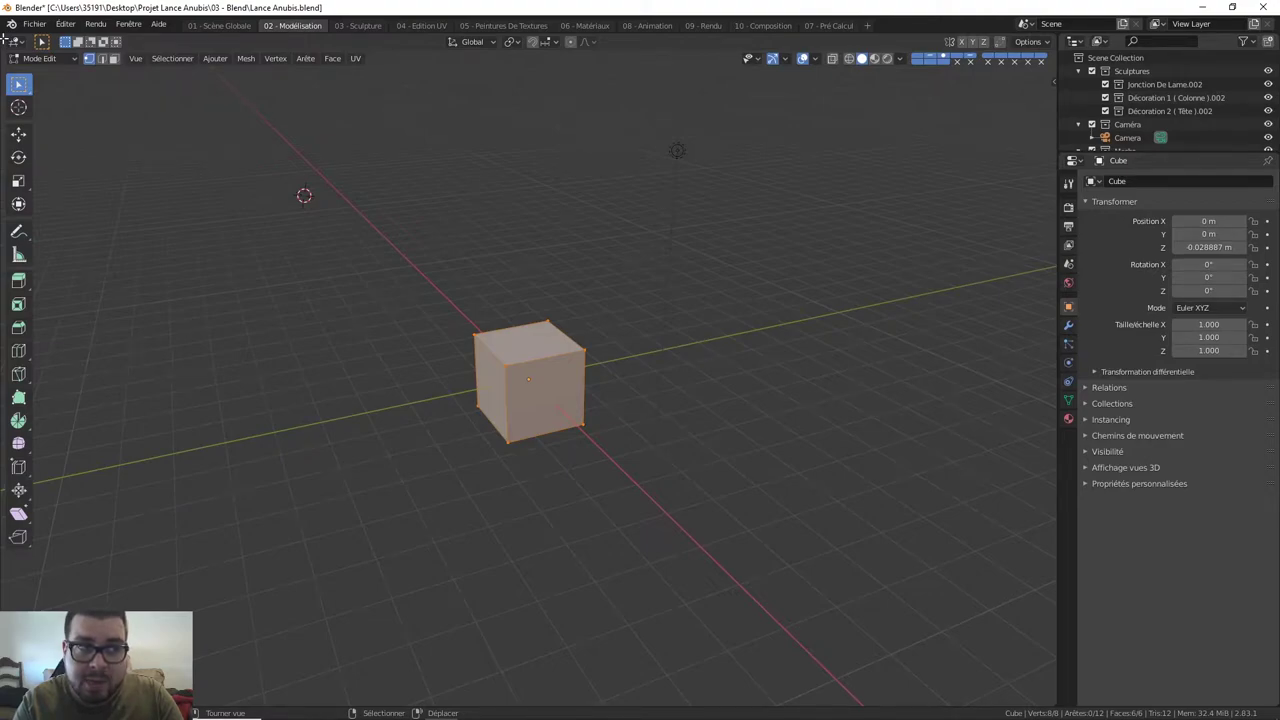
Split a left area off the main viewport and divide it into upper and lower views.
{"action": "left_click_drag", "start_coordinate": [3, 52], "coordinate": [390, 56]}
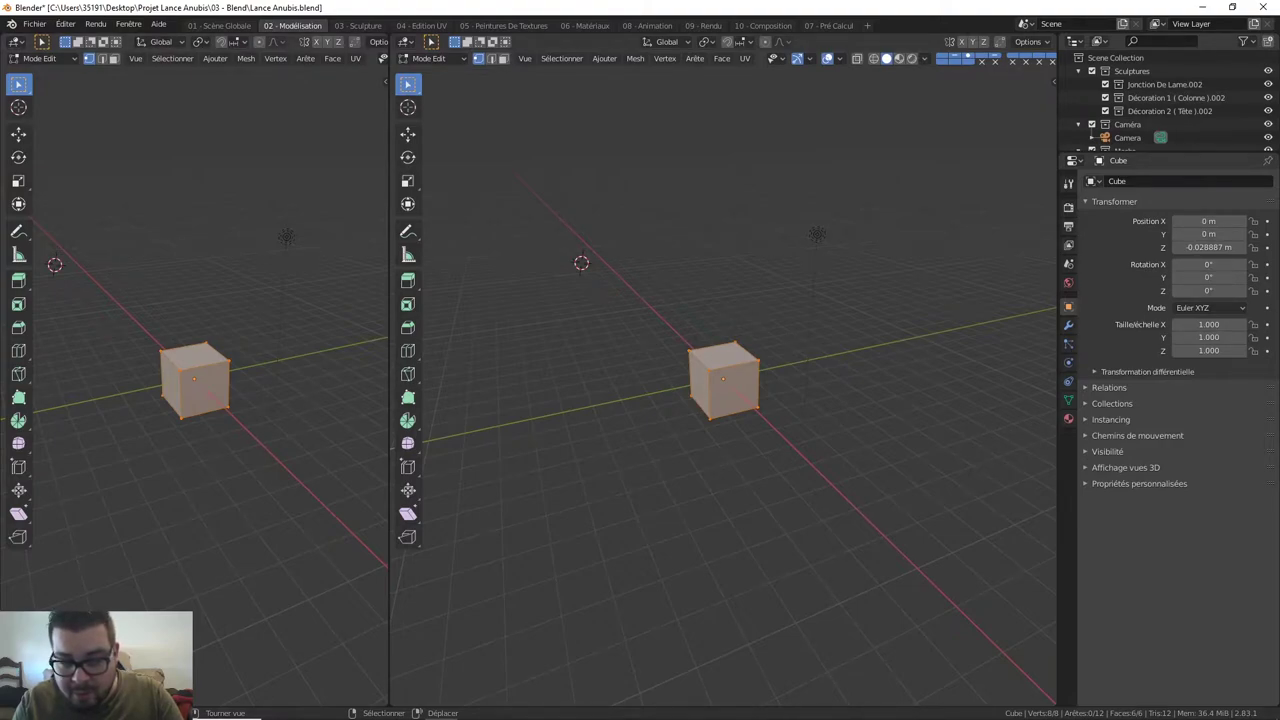
{"action": "left_click_drag", "start_coordinate": [5, 704], "coordinate": [14, 370]}
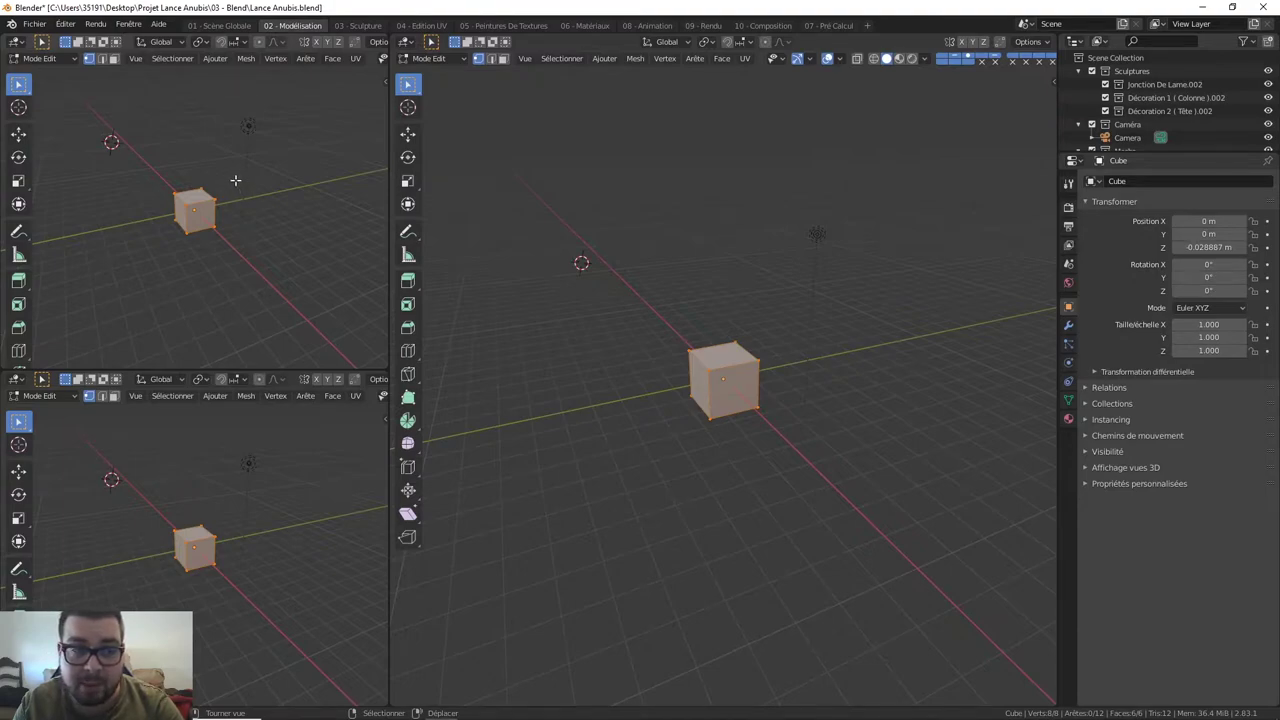
Set the upper-left view to top (numpad 7) and the lower-left to side (numpad 3), hiding the top view's tool shelf.
{"action": "key", "text": "KP_7"}
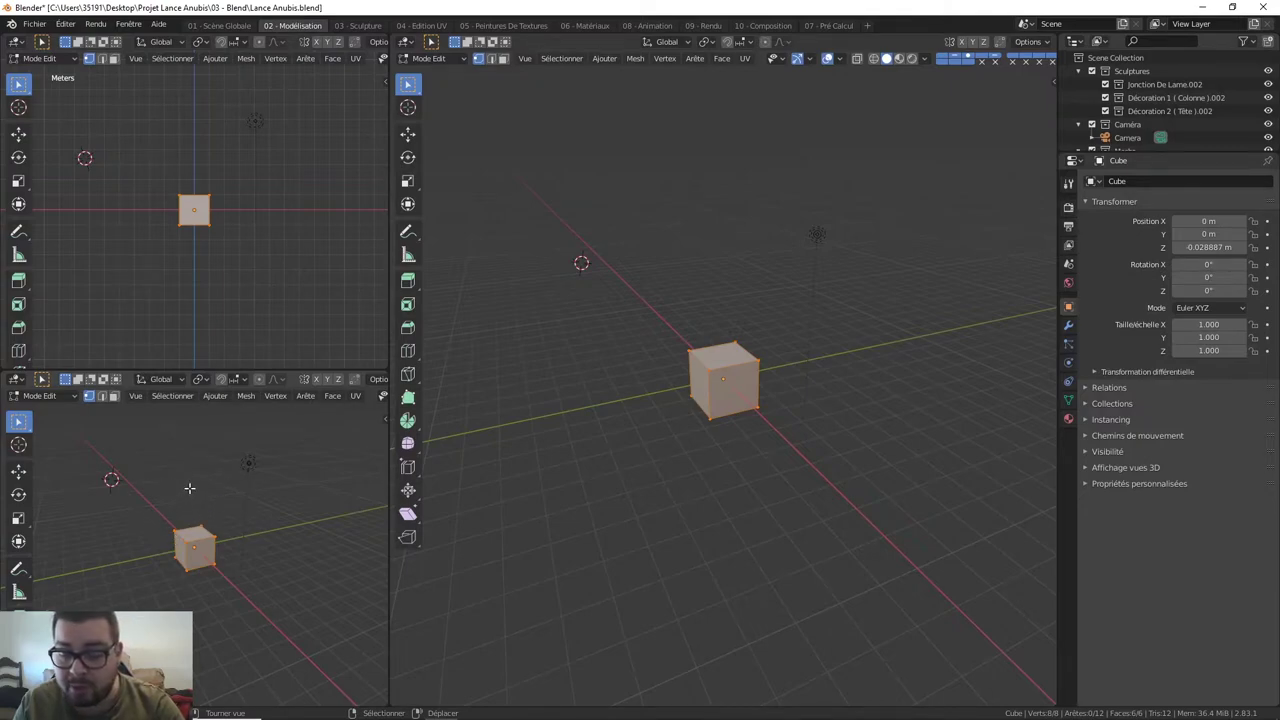
{"action": "key", "text": "KP_3"}
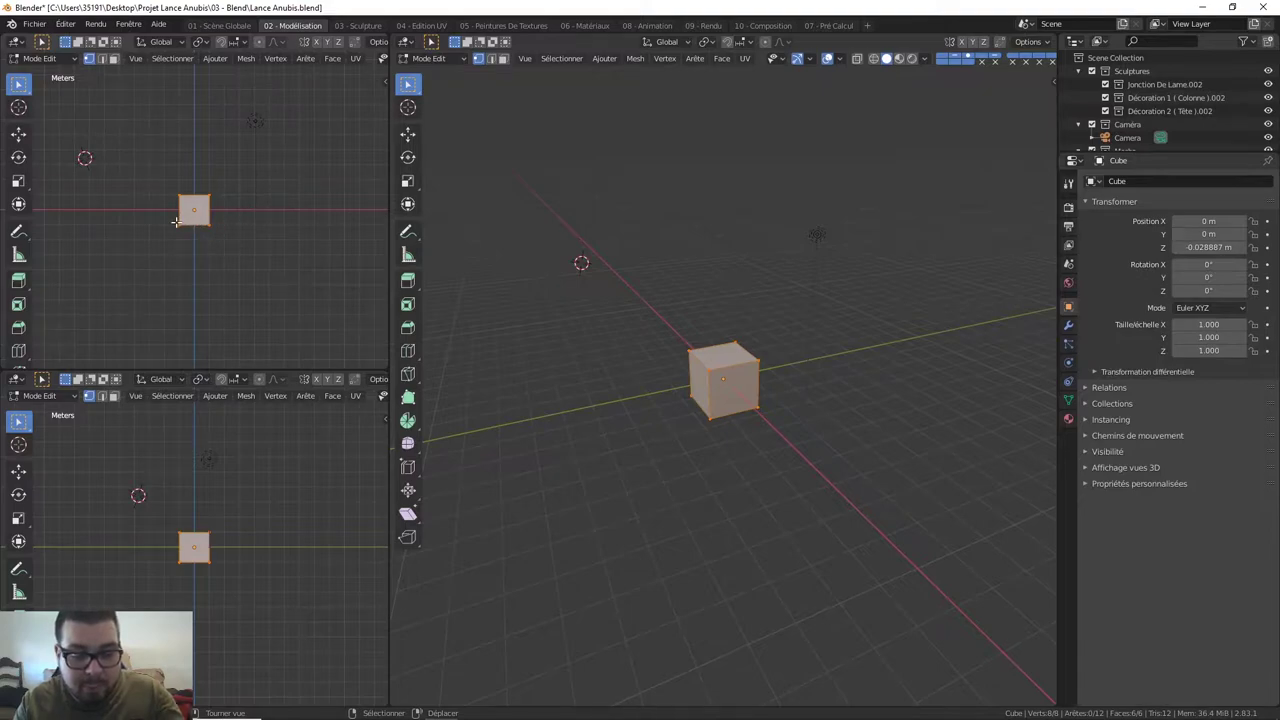
{"action": "key", "text": "t"}
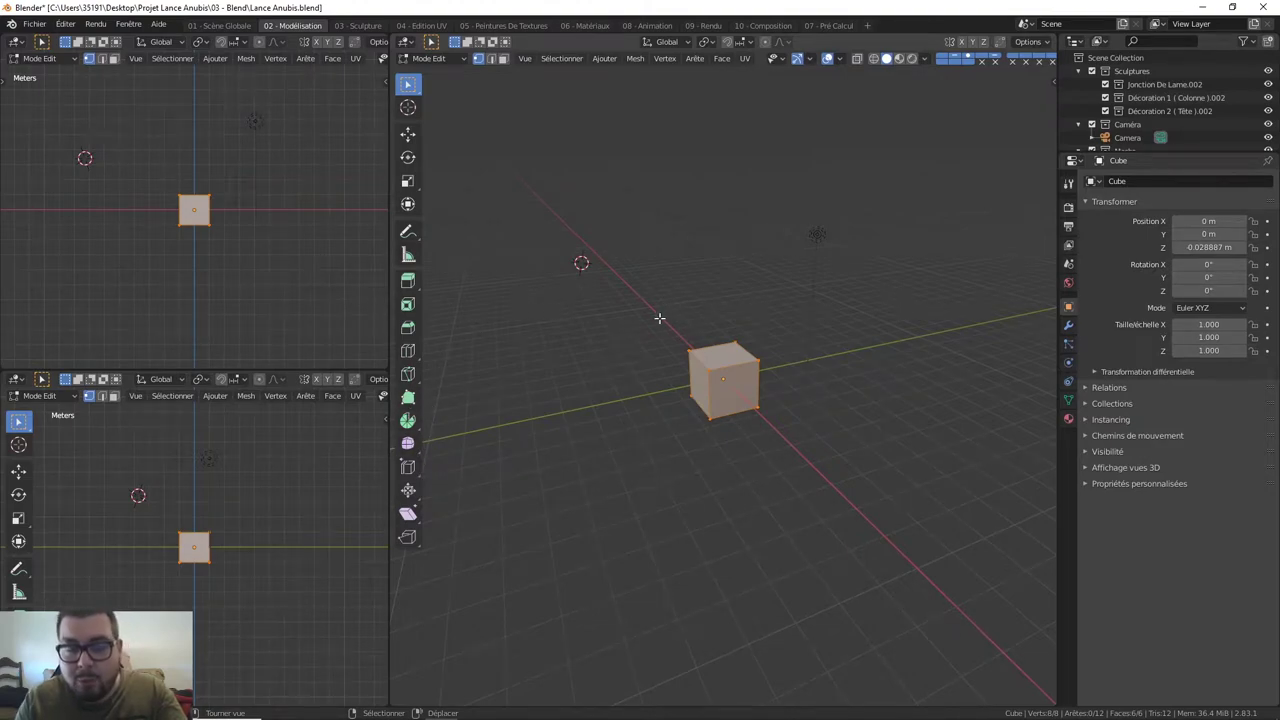
Hide the tool shelves in the main and side views and recenter the top view on the cube.
{"action": "key", "text": "t"}
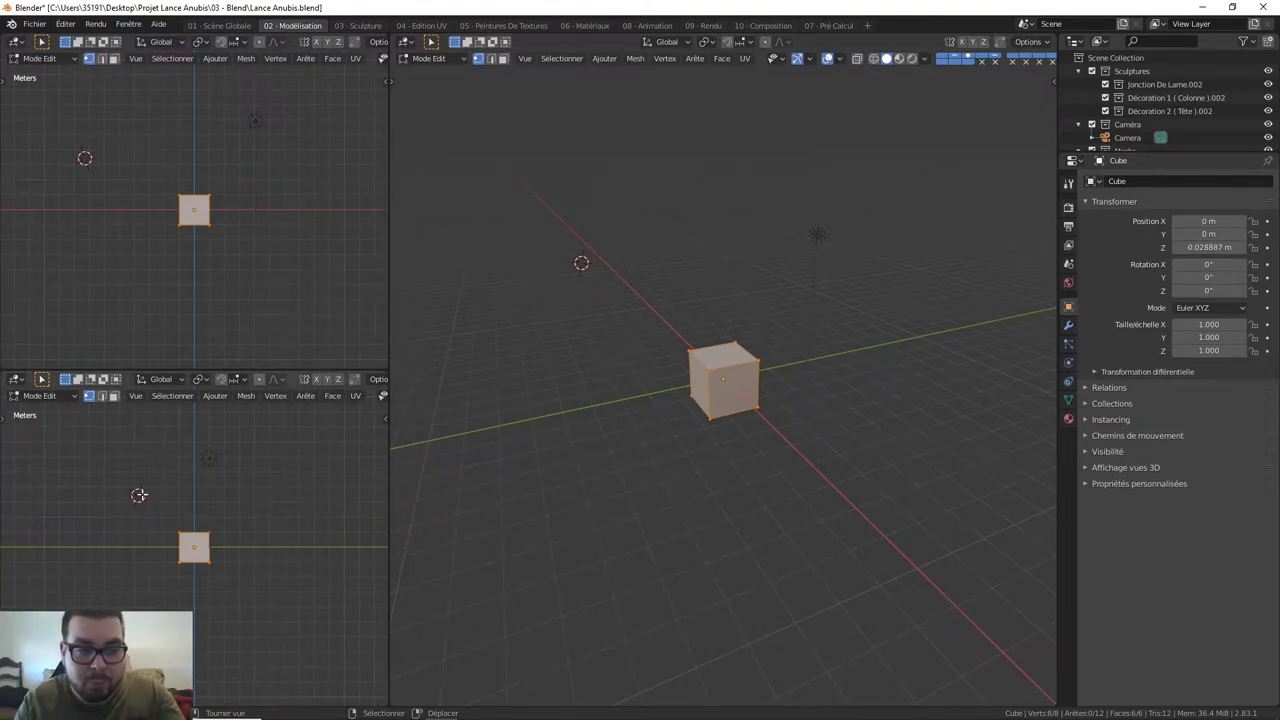
{"action": "key", "text": "t"}
{"action": "middle_click_drag", "start_coordinate": [217, 247], "coordinate": [205, 224]}
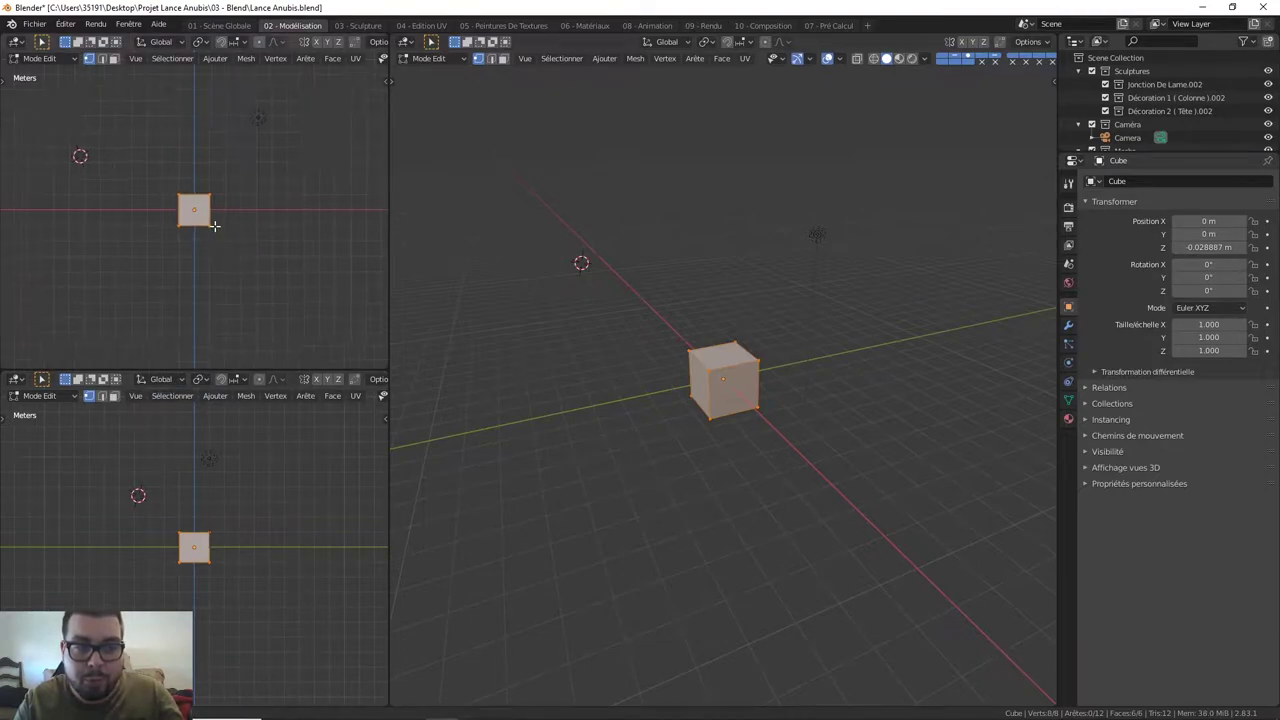
{"action": "scroll", "coordinate": [205, 224], "scroll_direction": "up", "scroll_amount": 3}
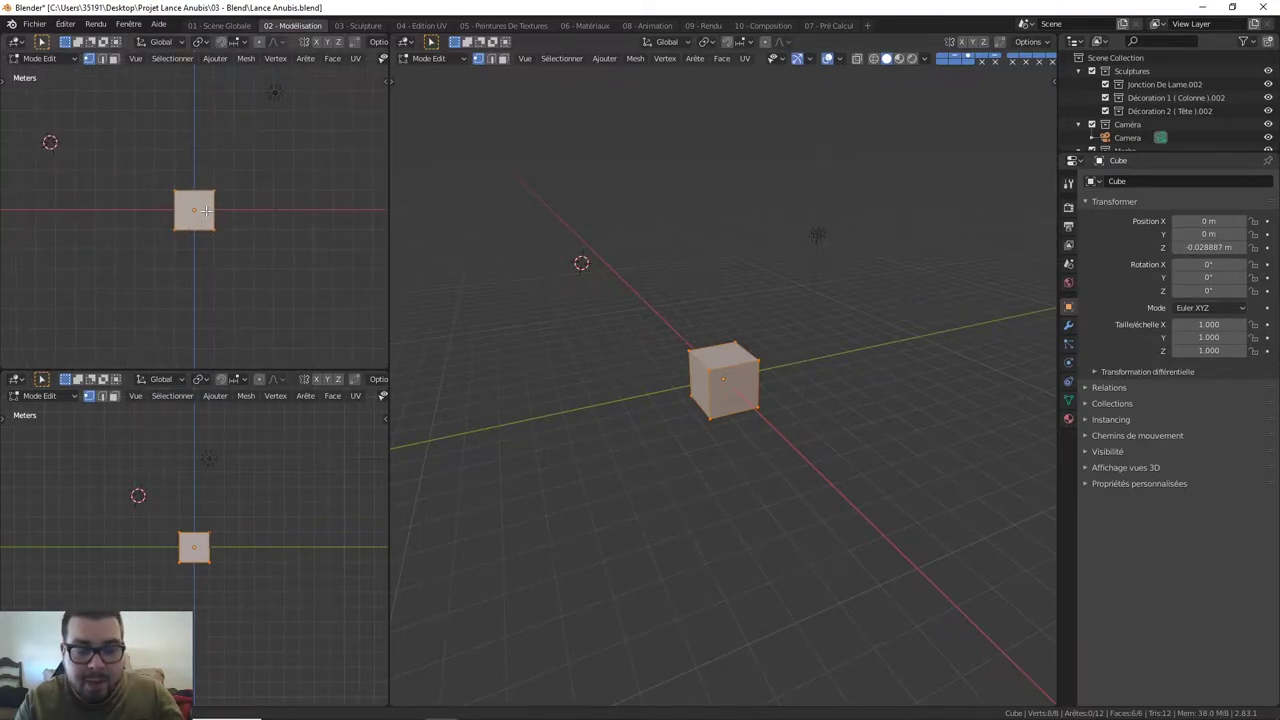
{"action": "scroll", "coordinate": [200, 203], "scroll_direction": "down", "scroll_amount": 1}
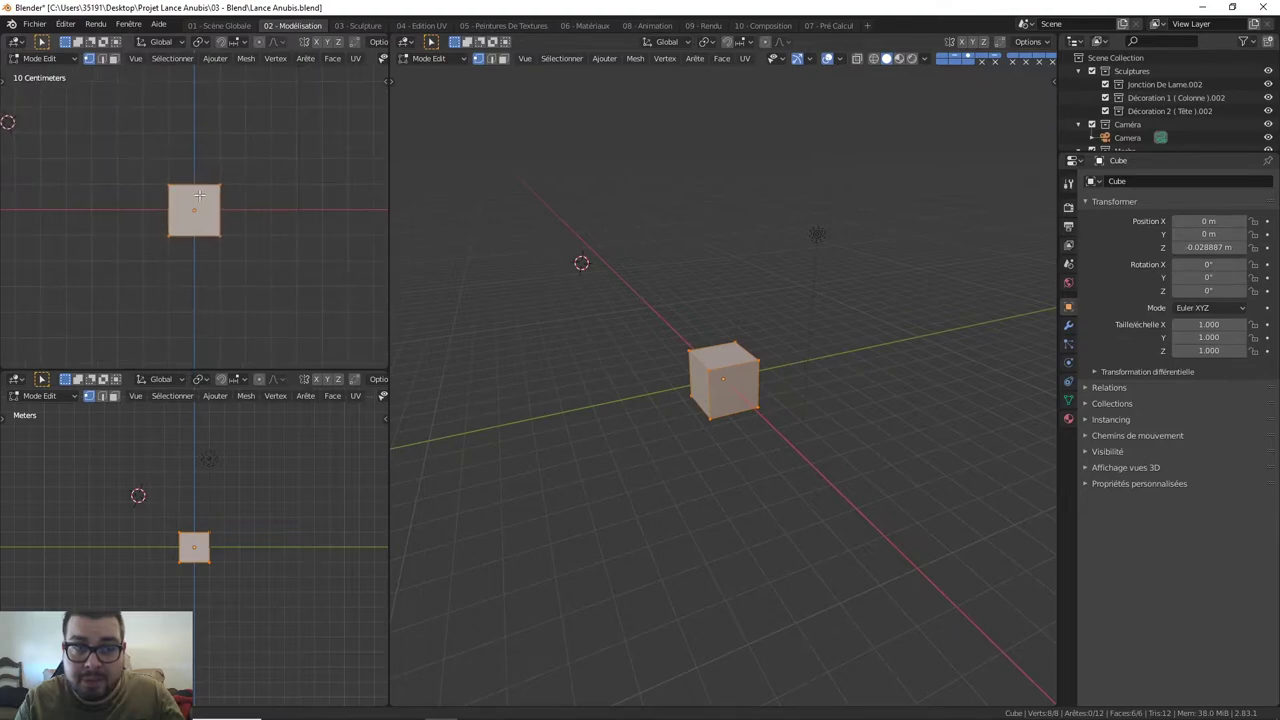
{"action": "scroll", "coordinate": [200, 208], "scroll_direction": "down", "scroll_amount": 1}
{"action": "scroll", "coordinate": [200, 214], "scroll_direction": "down", "scroll_amount": 1}
{"action": "scroll", "coordinate": [200, 220], "scroll_direction": "down", "scroll_amount": 1}
Zoom the top and side orthographic views in until the cube fills each.
{"action": "middle_click_drag", "start_coordinate": [200, 222], "coordinate": [197, 157], "text": "ctrl"}
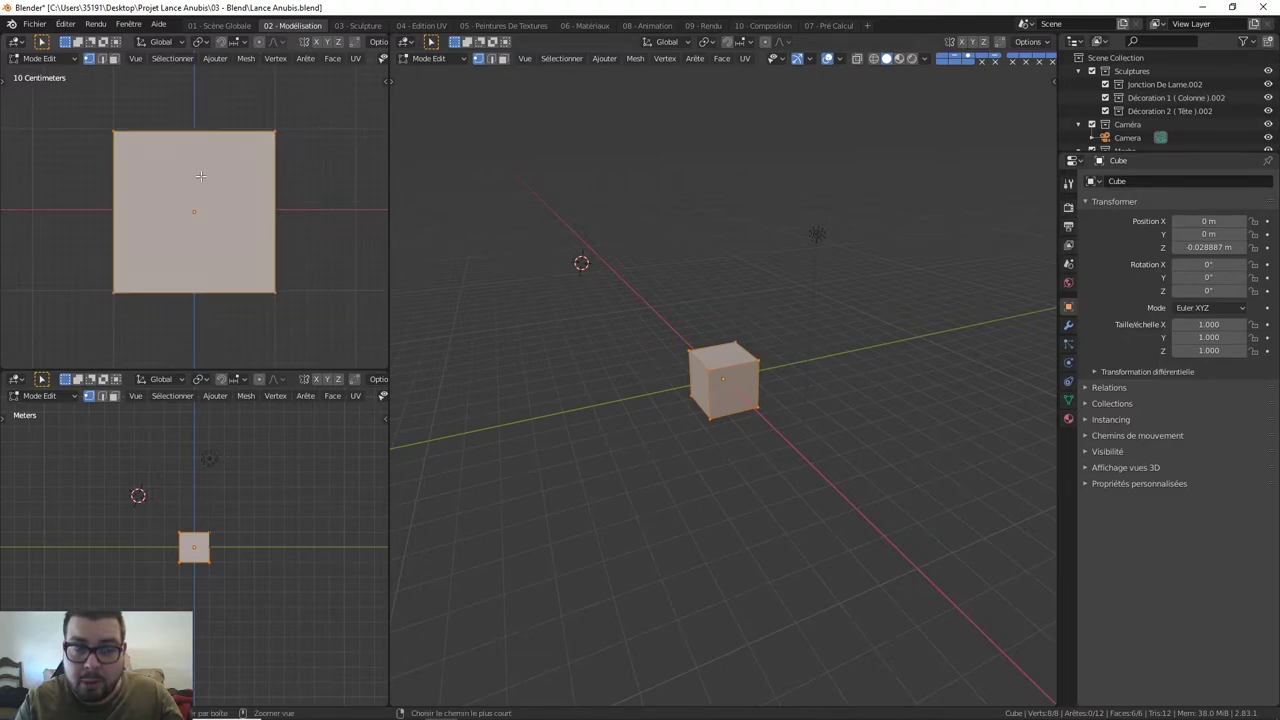
{"action": "scroll", "coordinate": [200, 176], "scroll_direction": "up", "scroll_amount": 1}
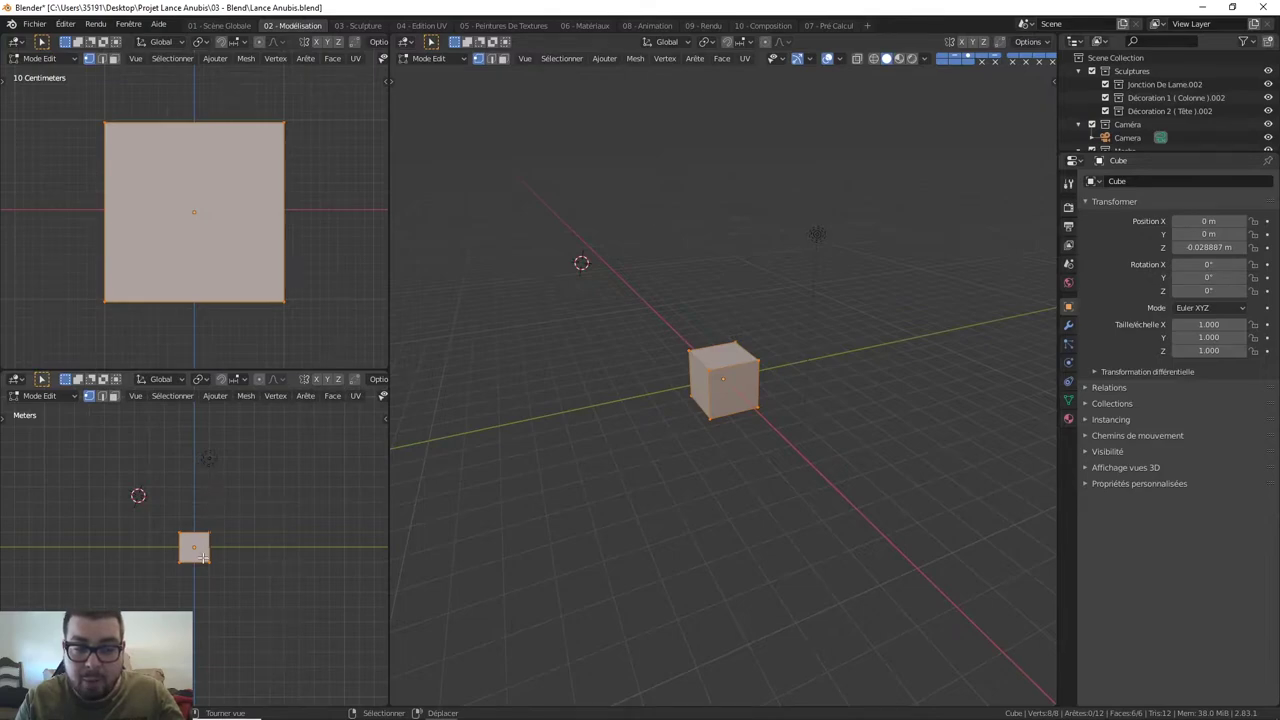
{"action": "mouse_move", "coordinate": [198, 545]}
{"action": "middle_mouse_down", "text": "ctrl"}
{"action": "mouse_move", "coordinate": [204, 475]}
{"action": "mouse_move", "coordinate": [263, 532]}
{"action": "middle_mouse_up", "text": "ctrl"}
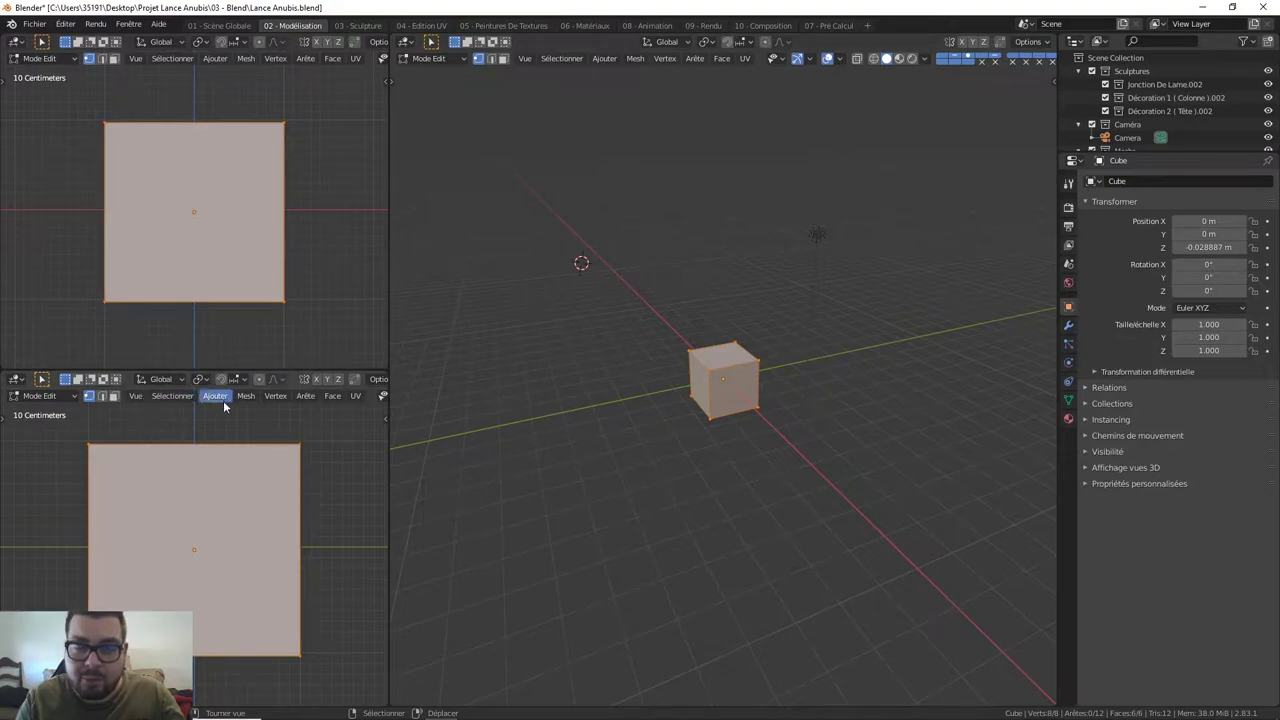
Turn off Afficher menus, Show Tool Settings and Show Header in the lower-left view.
{"action": "right_click", "coordinate": [292, 378]}
{"action": "mouse_move", "coordinate": [254, 360]}
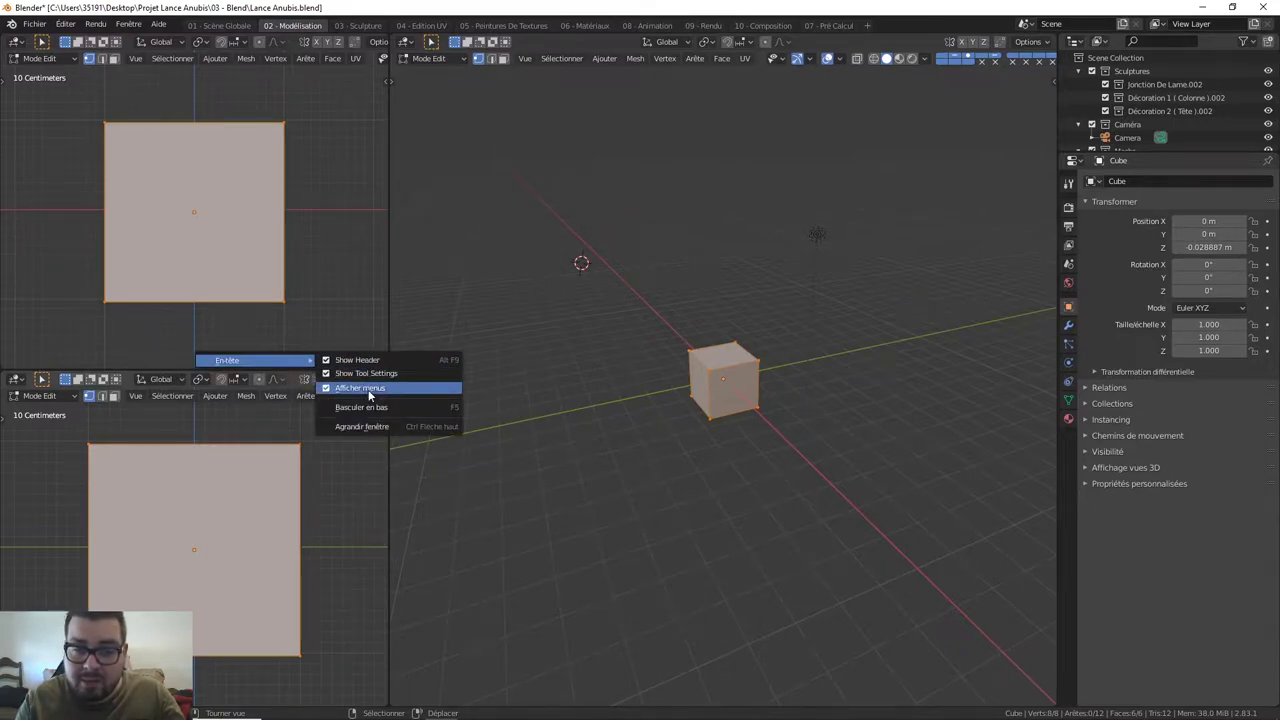
{"action": "left_click", "coordinate": [361, 390]}
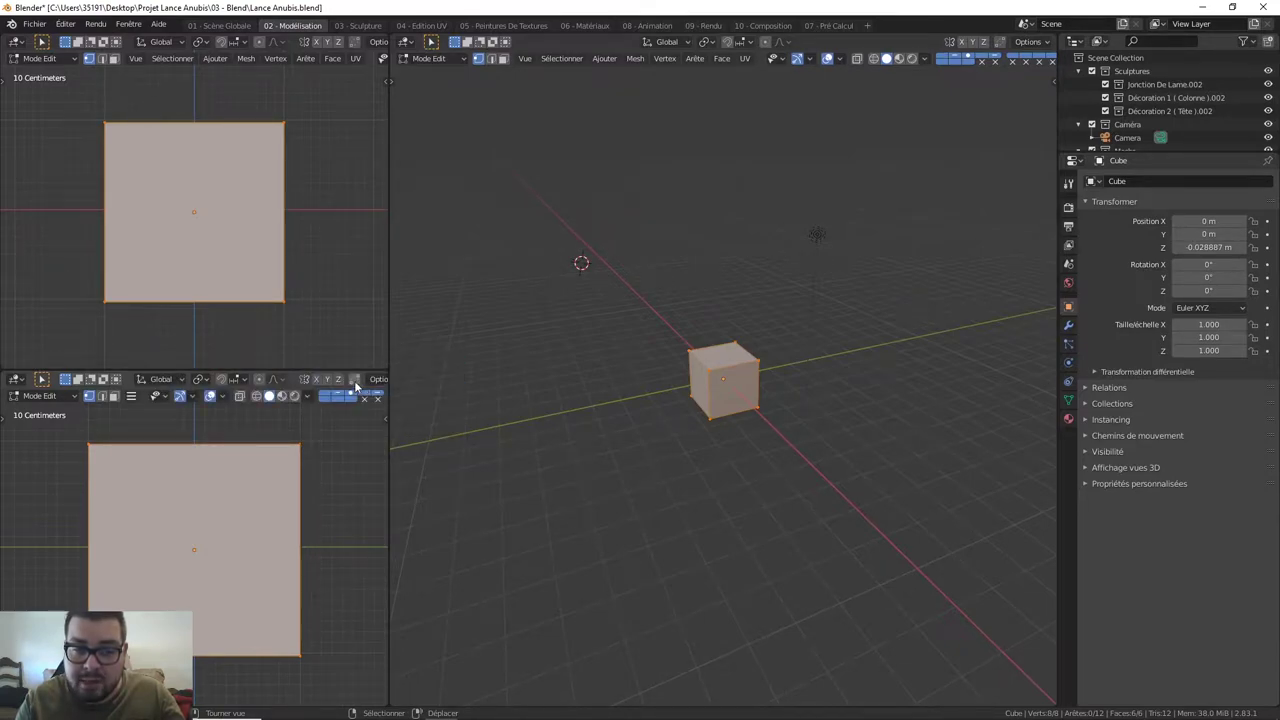
{"action": "right_click", "coordinate": [302, 385]}
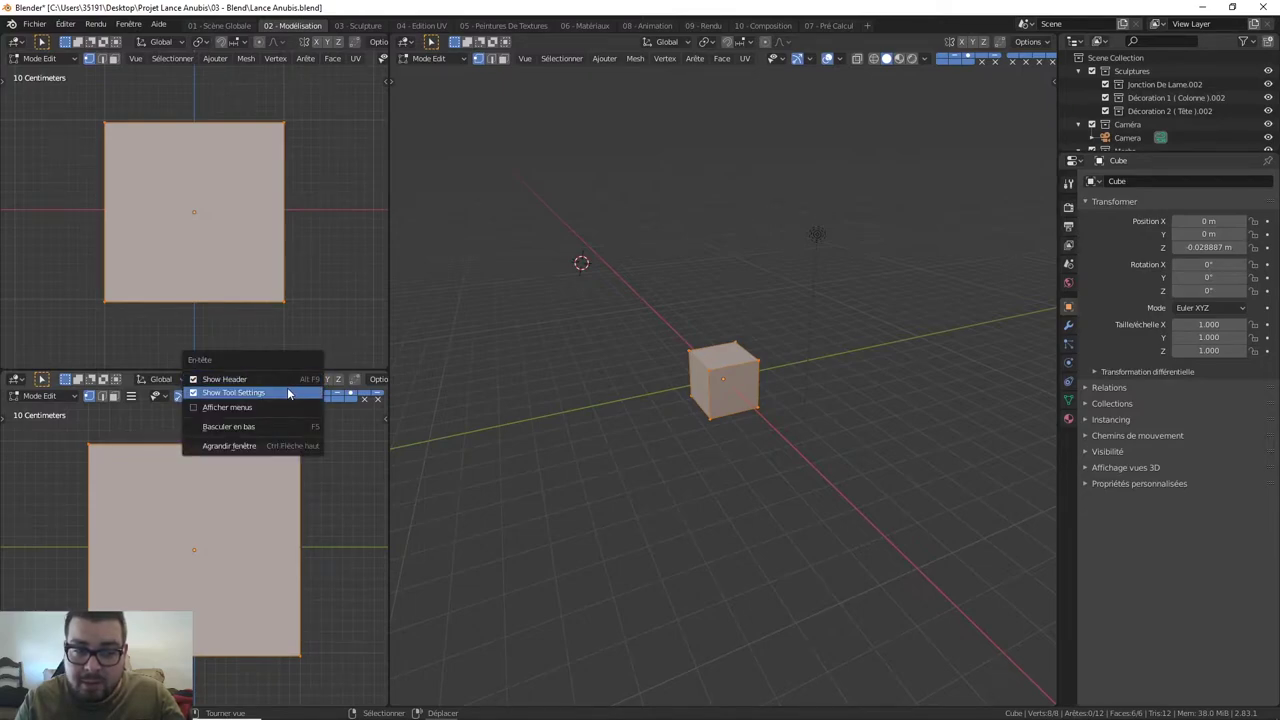
{"action": "left_click", "coordinate": [287, 392]}
{"action": "right_click", "coordinate": [316, 385]}
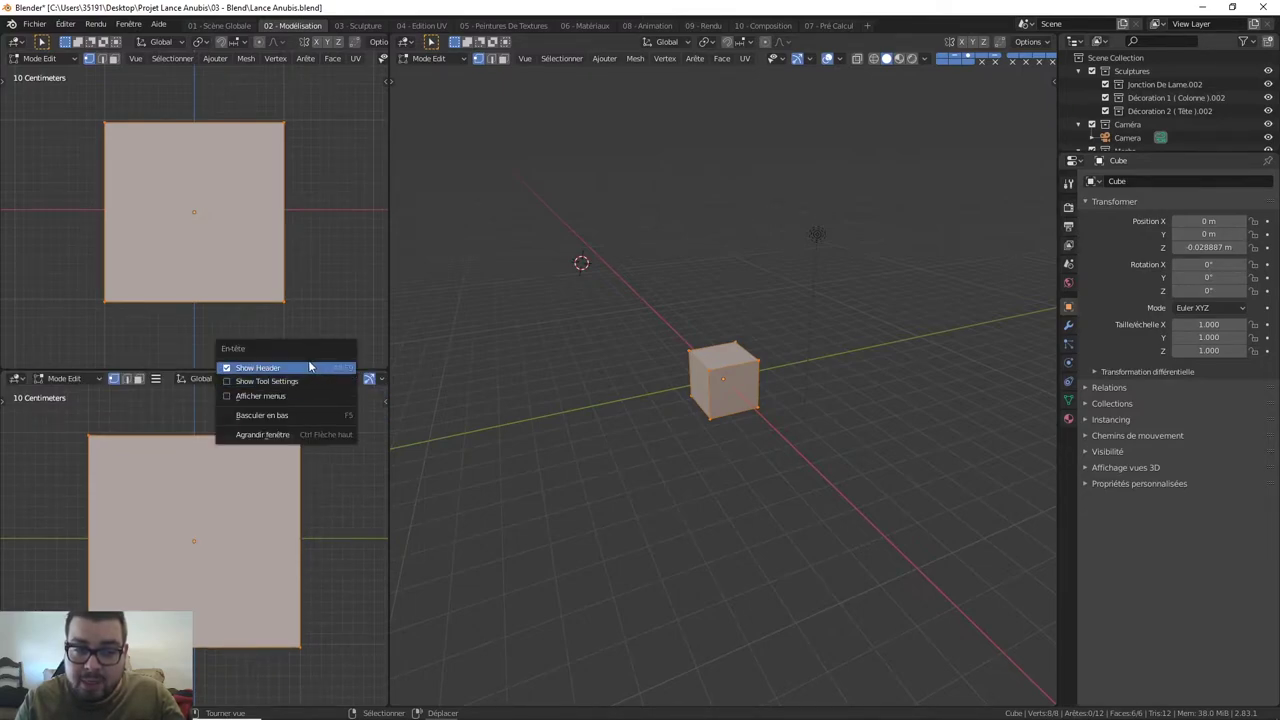
{"action": "left_click", "coordinate": [305, 366]}
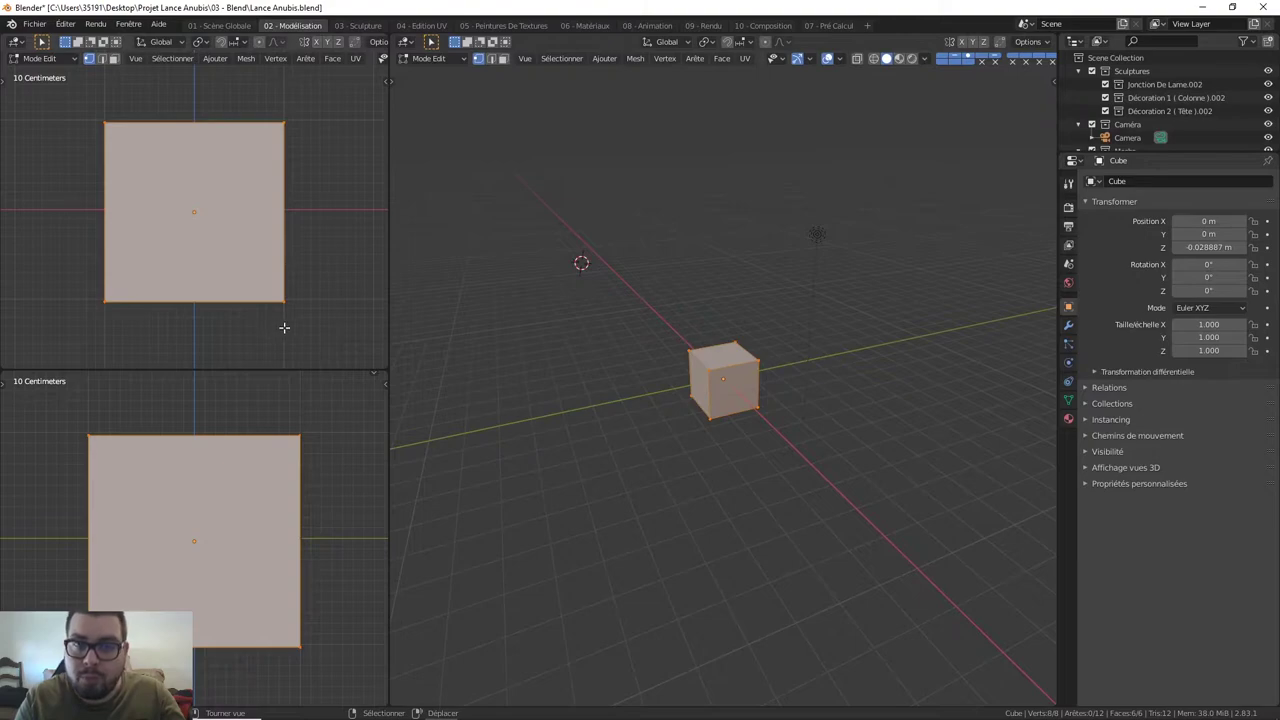
Turn off Afficher menus, Show Tool Settings and Show Header in the upper-left view.
{"action": "right_click", "coordinate": [294, 44]}
{"action": "left_click", "coordinate": [349, 74]}
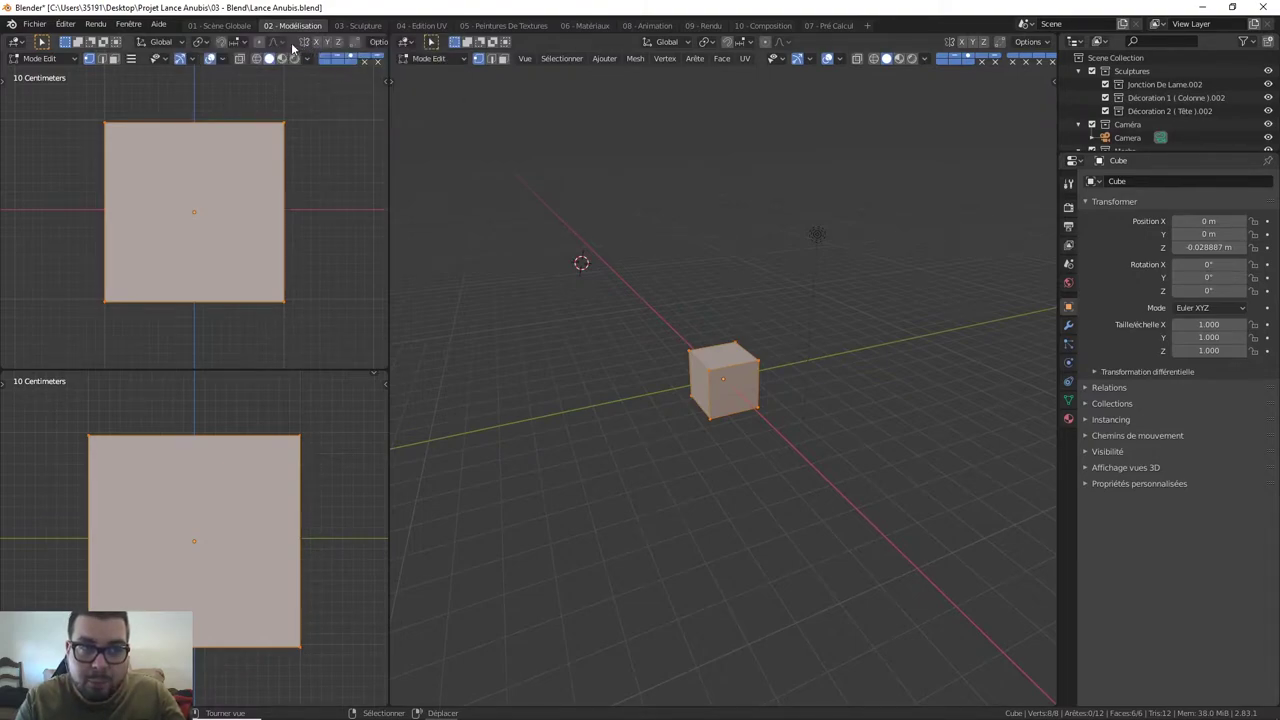
{"action": "right_click", "coordinate": [293, 46]}
{"action": "left_click", "coordinate": [300, 63]}
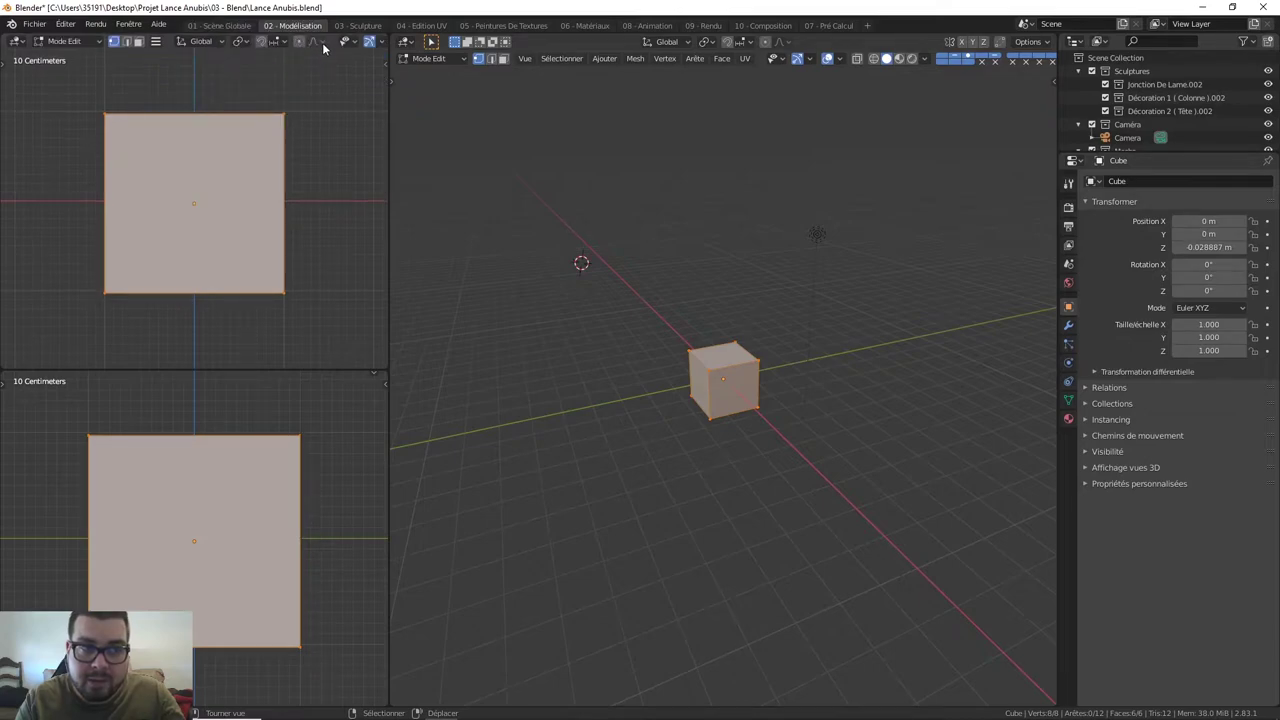
{"action": "right_click", "coordinate": [331, 46]}
{"action": "left_click", "coordinate": [323, 50]}
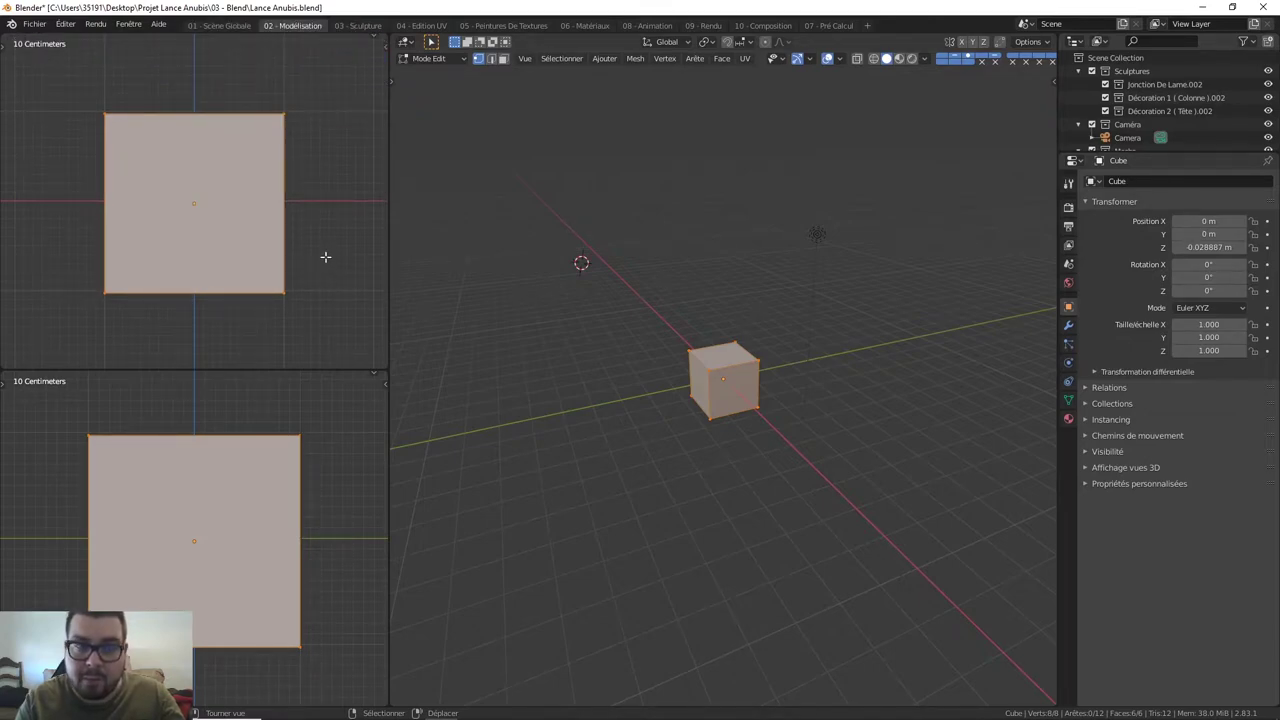
Zoom the viewports in and out to fine-tune how the cube is framed.
{"action": "scroll", "coordinate": [280, 183], "scroll_direction": "up", "scroll_amount": 1}
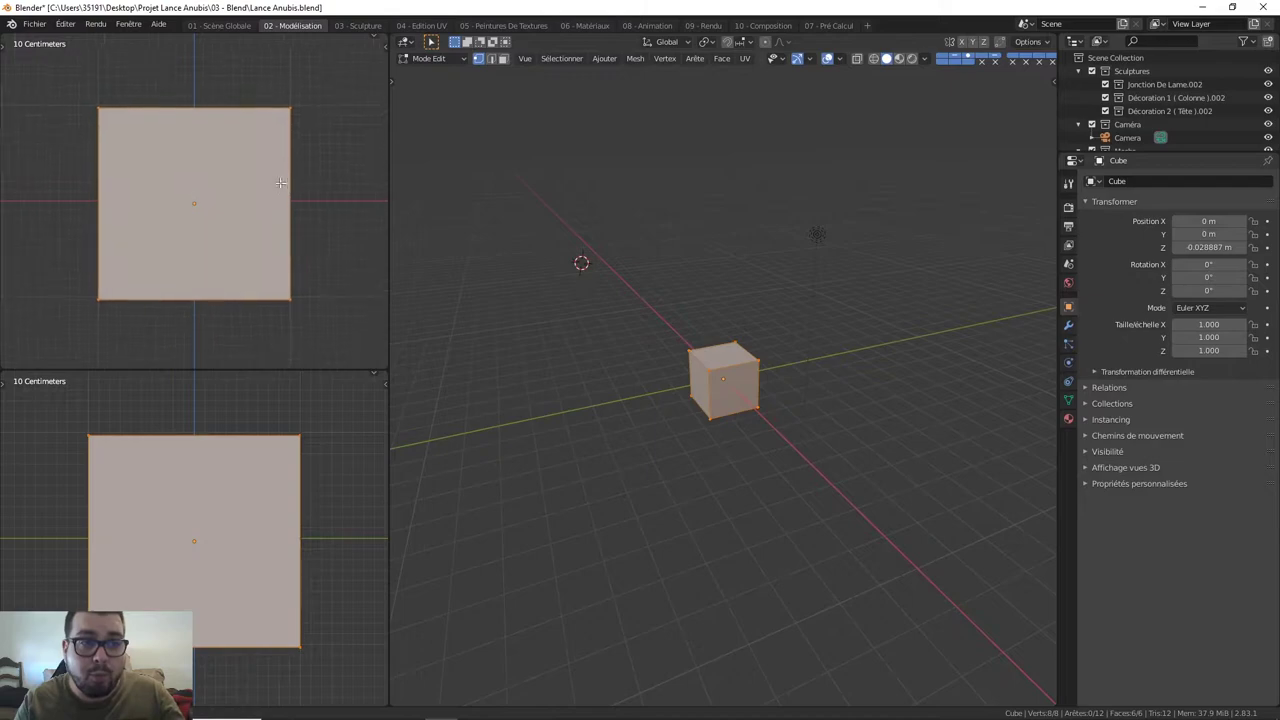
{"action": "scroll", "coordinate": [280, 183], "scroll_direction": "down", "scroll_amount": 2}
{"action": "scroll", "coordinate": [282, 181], "scroll_direction": "up", "scroll_amount": 2}
{"action": "scroll", "coordinate": [283, 180], "scroll_direction": "up", "scroll_amount": 1}
{"action": "scroll", "coordinate": [283, 180], "scroll_direction": "up", "scroll_amount": 1}
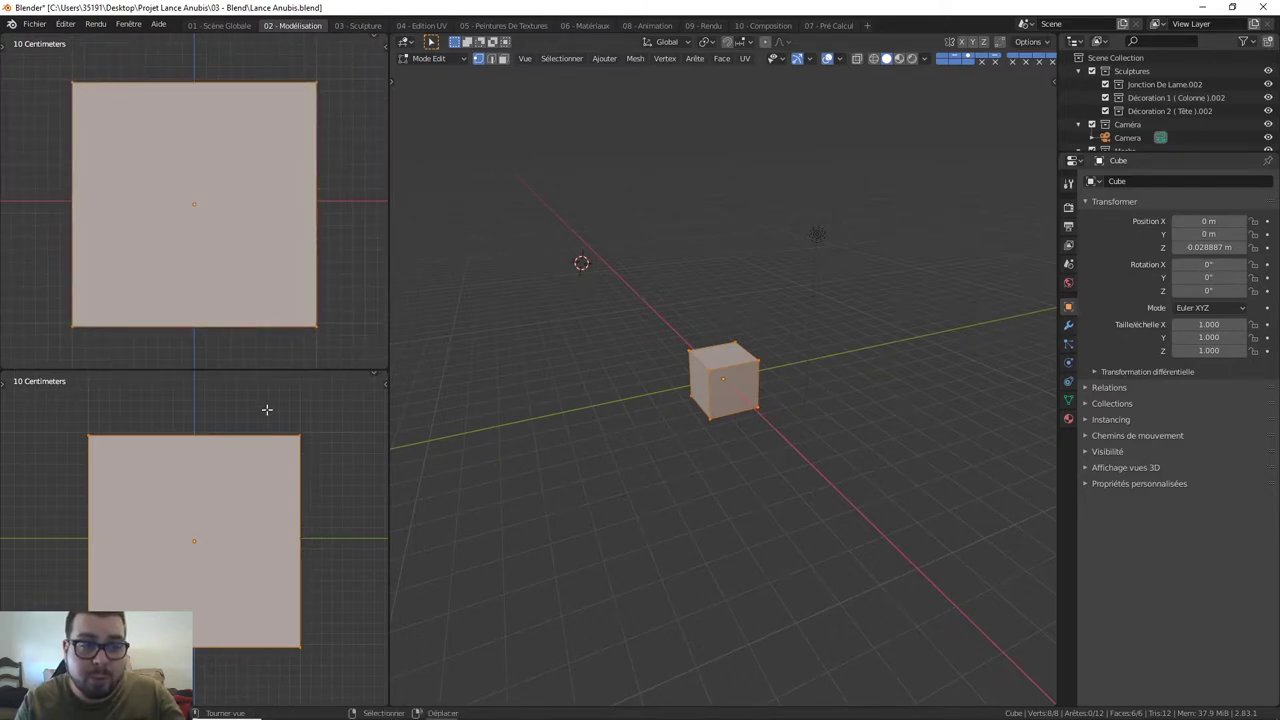
{"action": "scroll", "coordinate": [265, 415], "scroll_direction": "up", "scroll_amount": 2}
{"action": "scroll", "coordinate": [256, 440], "scroll_direction": "up", "scroll_amount": 2}
{"action": "scroll", "coordinate": [256, 440], "scroll_direction": "down", "scroll_amount": 4}
{"action": "scroll", "coordinate": [258, 451], "scroll_direction": "up", "scroll_amount": 2}
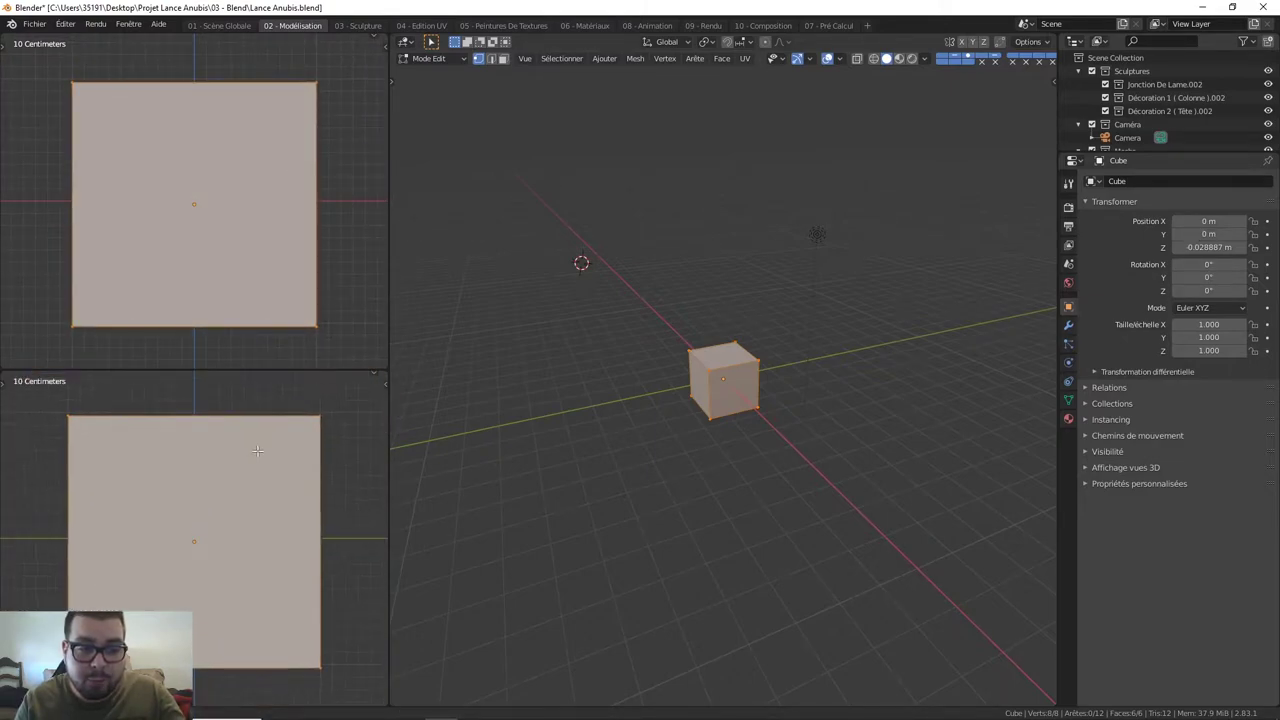
{"action": "scroll", "coordinate": [258, 451], "scroll_direction": "up", "scroll_amount": 2}
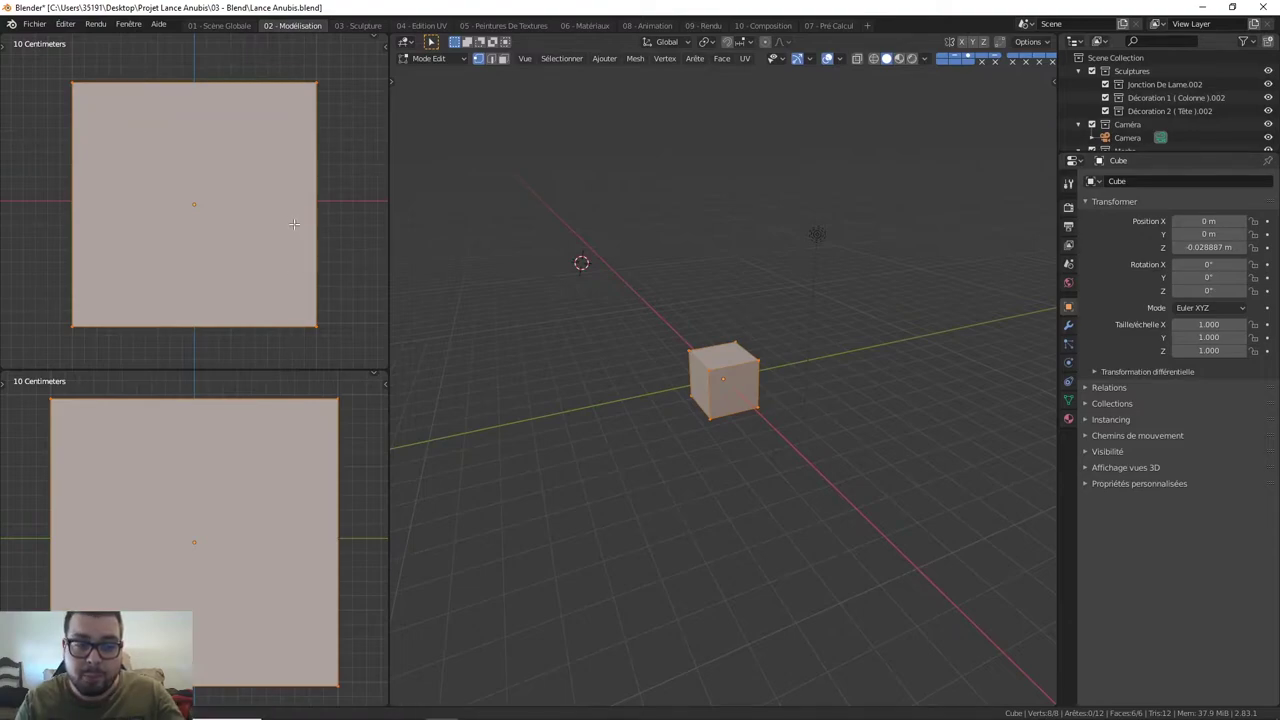
{"action": "scroll", "coordinate": [294, 224], "scroll_direction": "down", "scroll_amount": 1}
{"action": "scroll", "coordinate": [296, 222], "scroll_direction": "up", "scroll_amount": 2}
{"action": "scroll", "coordinate": [297, 213], "scroll_direction": "up", "scroll_amount": 1}
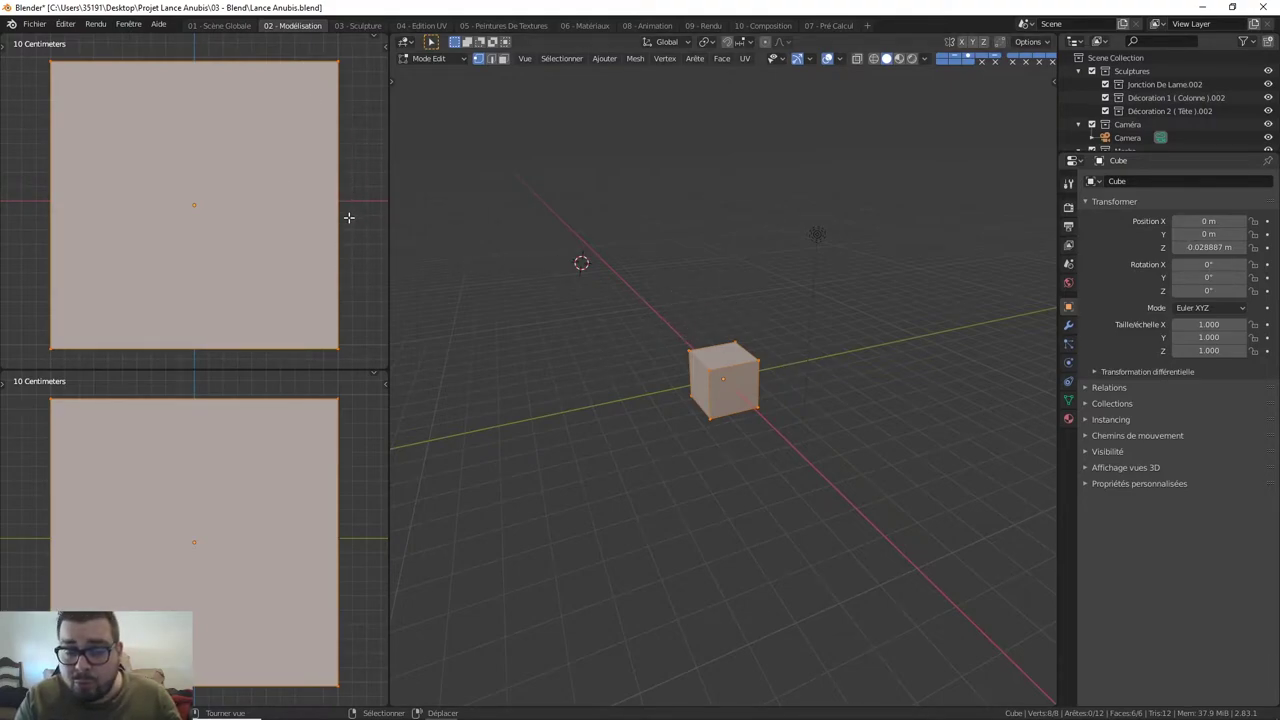
In the 03 - Sculpture workspace, split the viewport into a main view plus two stacked side areas.
{"action": "left_click", "coordinate": [370, 26]}
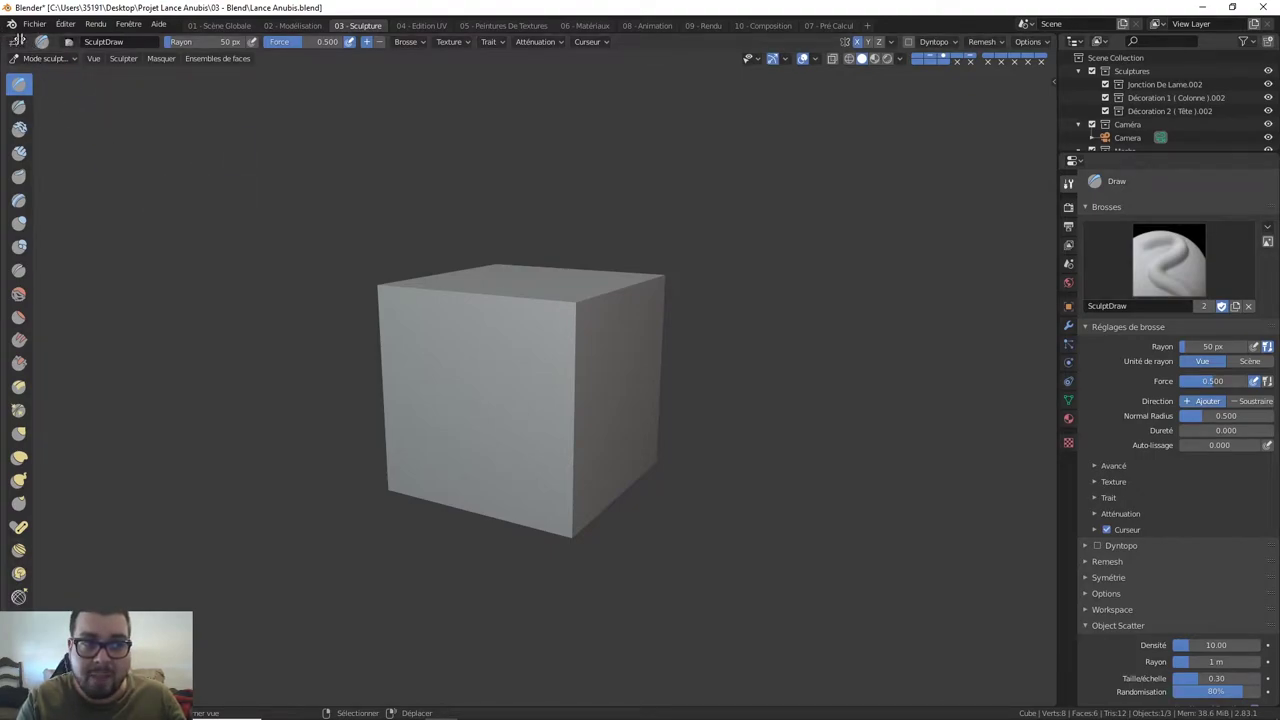
{"action": "left_click_drag", "start_coordinate": [17, 41], "coordinate": [257, 76]}
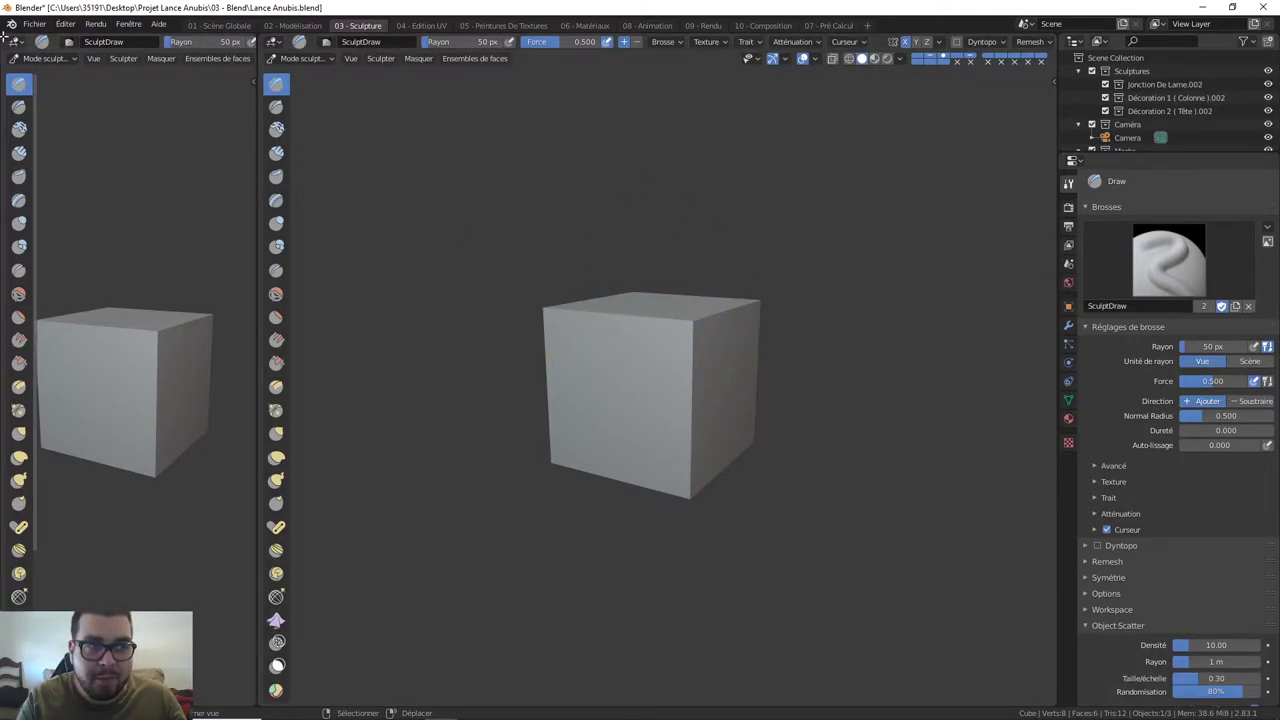
{"action": "left_click_drag", "start_coordinate": [6, 38], "coordinate": [57, 381]}
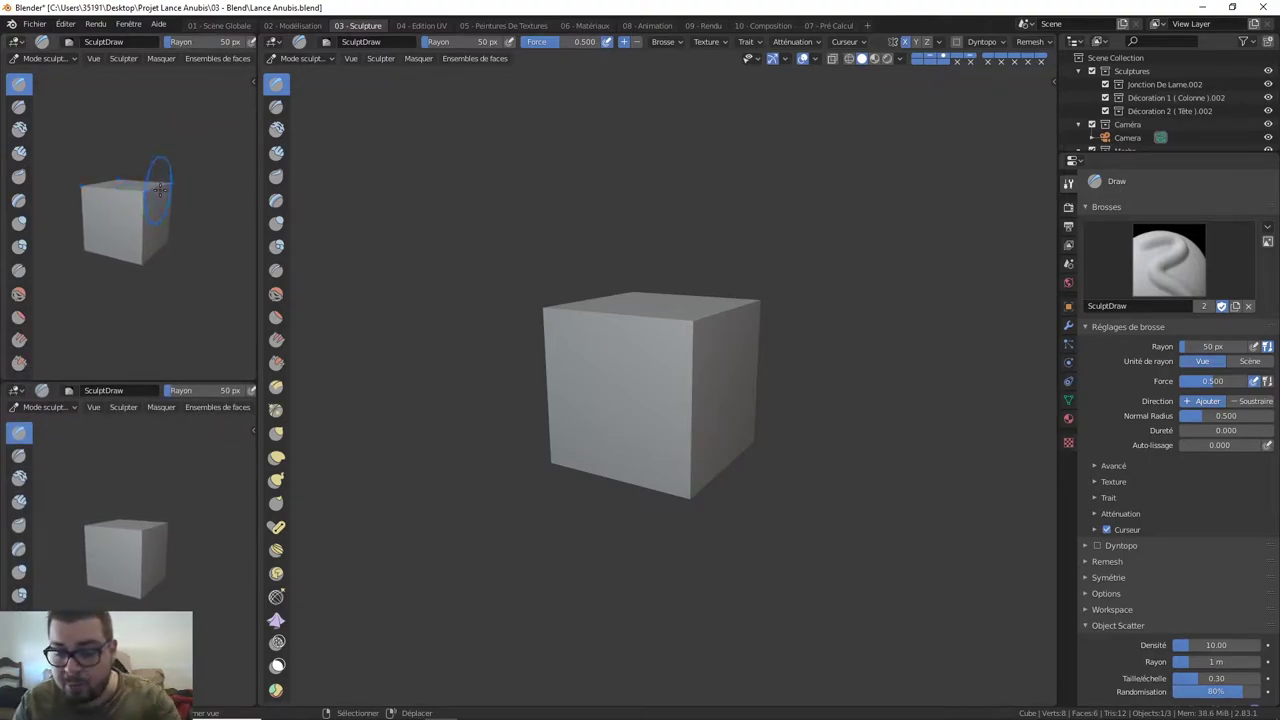
Set the small views to front (numpad 1) and side (numpad 3), hide tool shelves, and zoom in.
{"action": "key", "text": "KP_1"}
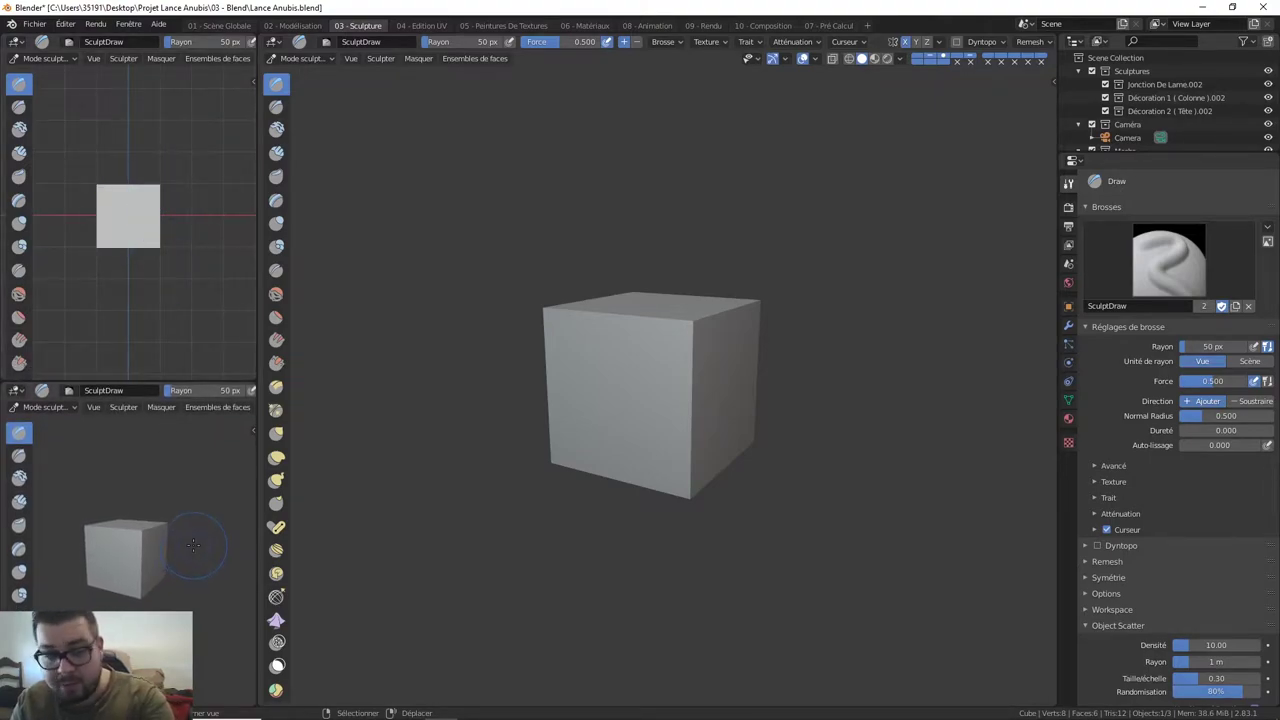
{"action": "key", "text": "KP_3"}
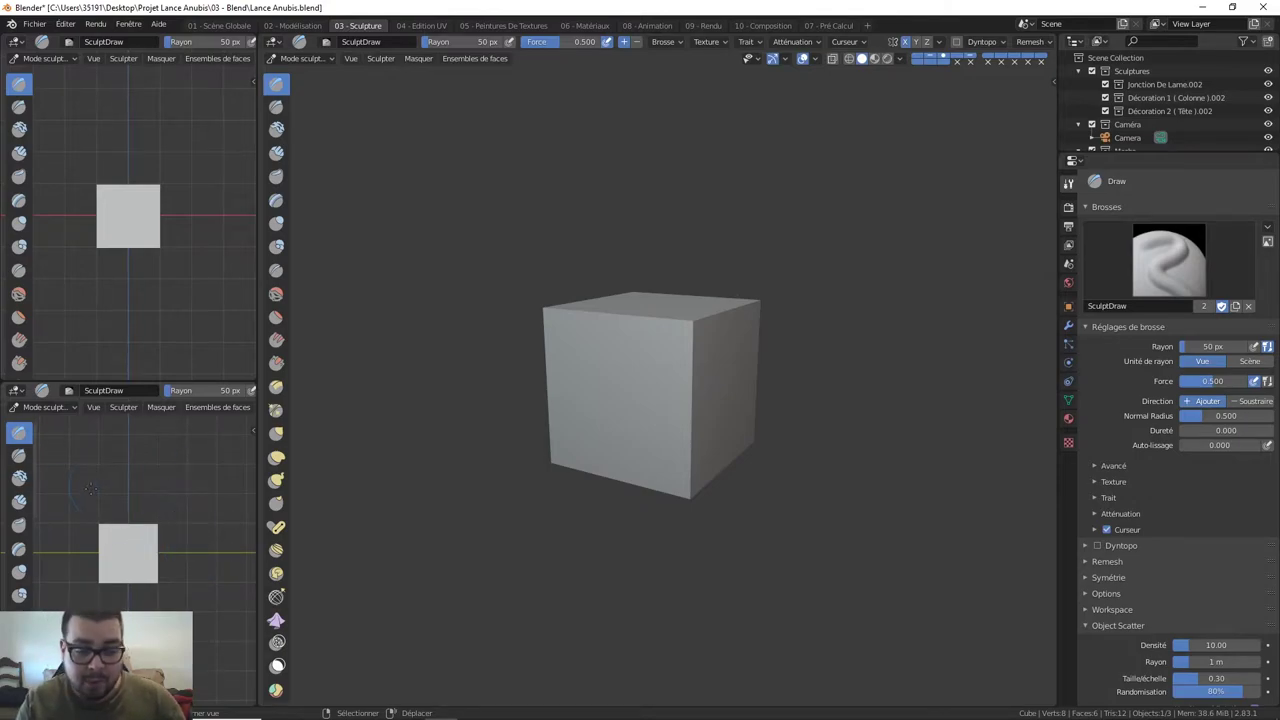
{"action": "key", "text": "t"}
{"action": "key", "text": "t"}
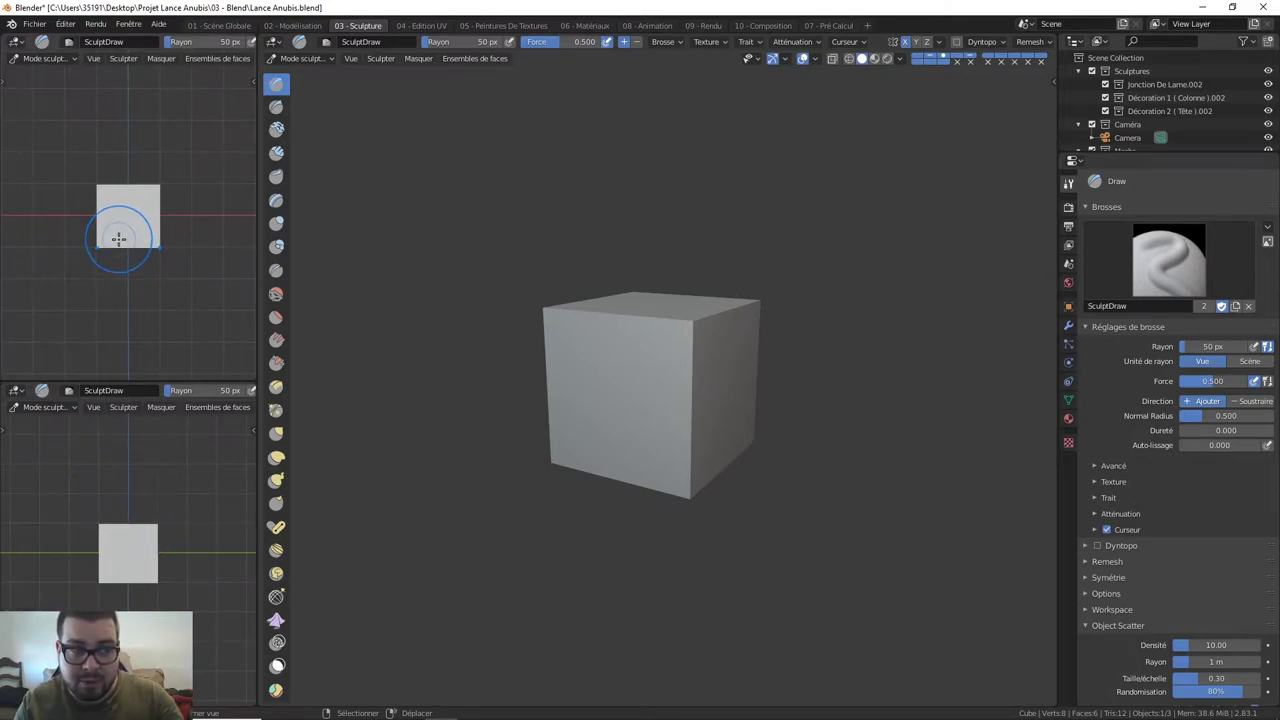
{"action": "scroll", "coordinate": [146, 225], "scroll_direction": "up", "scroll_amount": 2}
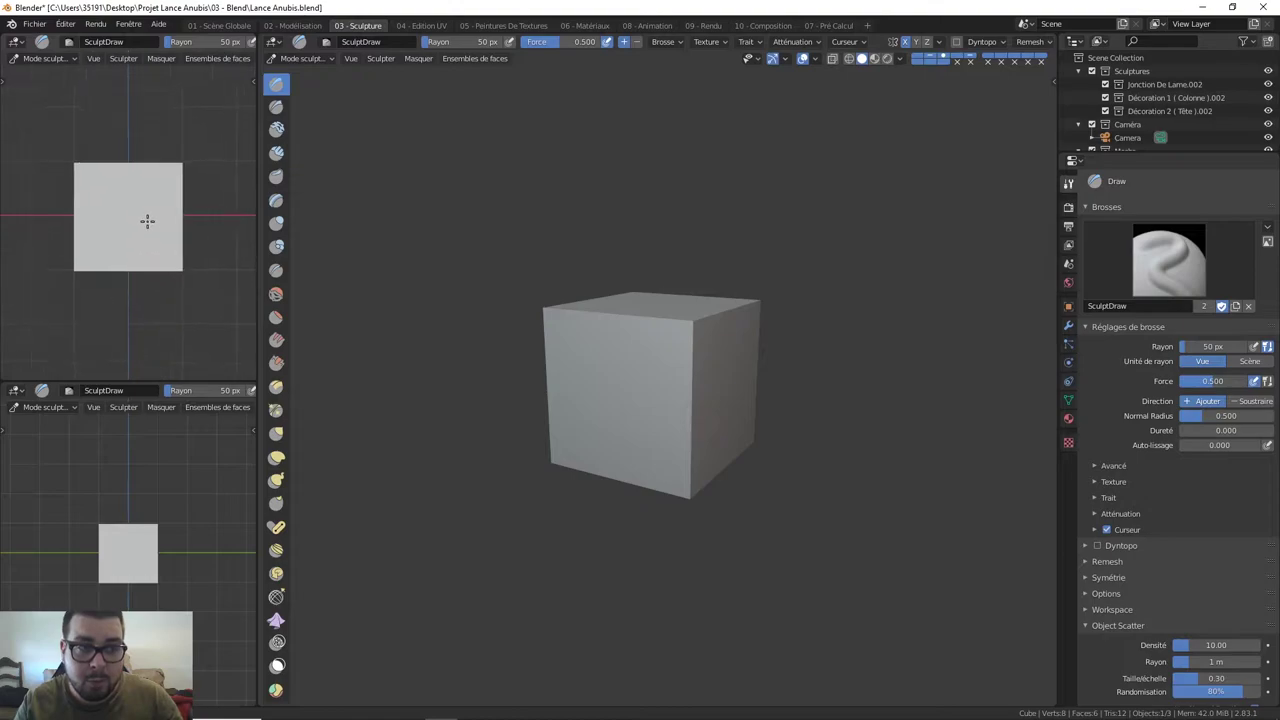
{"action": "scroll", "coordinate": [154, 200], "scroll_direction": "up", "scroll_amount": 3}
{"action": "scroll", "coordinate": [160, 198], "scroll_direction": "up", "scroll_amount": 1}
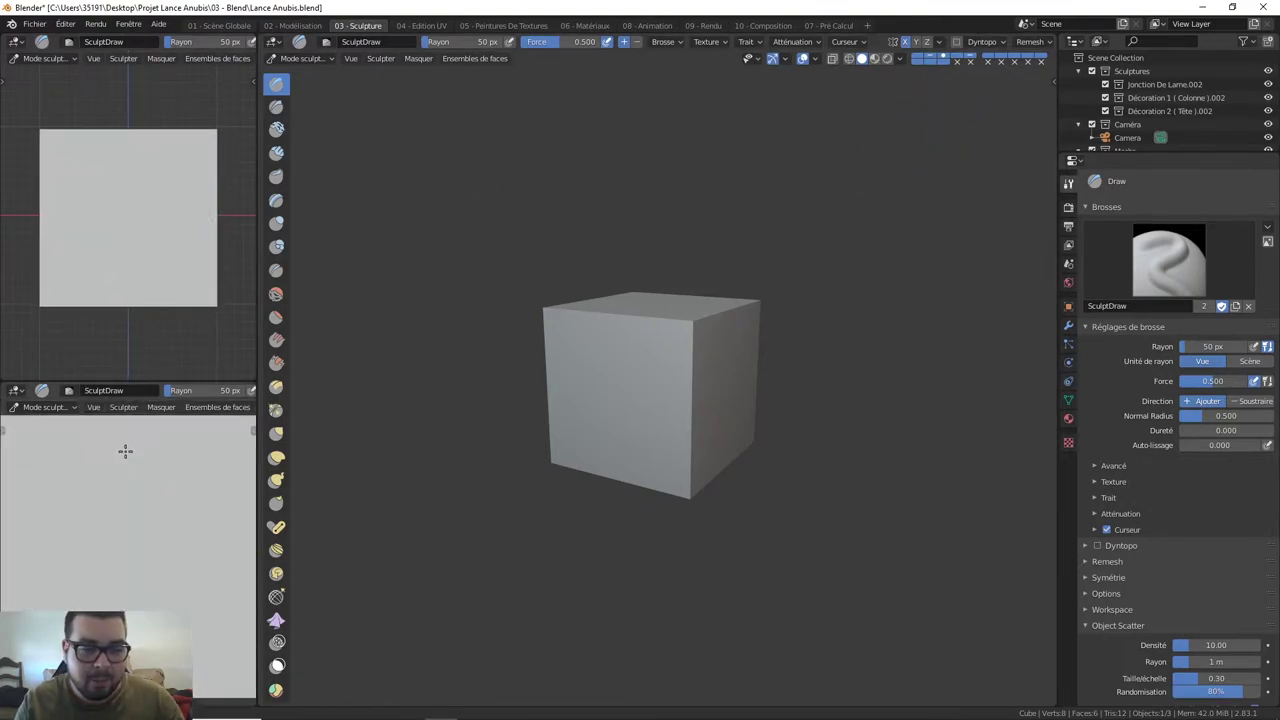
{"action": "scroll", "coordinate": [128, 450], "scroll_direction": "up", "scroll_amount": 2}
{"action": "scroll", "coordinate": [129, 451], "scroll_direction": "up", "scroll_amount": 3}
{"action": "scroll", "coordinate": [130, 452], "scroll_direction": "up", "scroll_amount": 2}
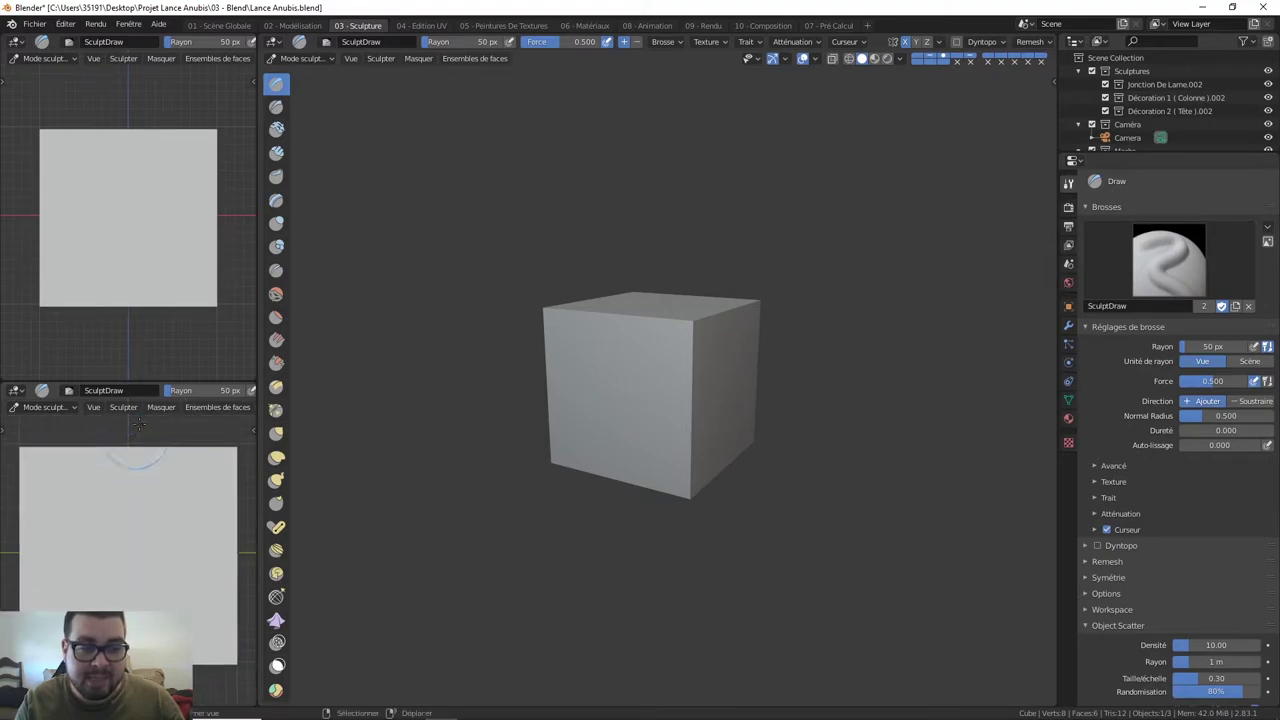
Hide the tool settings row and the header of the upper reference view.
{"action": "right_click", "coordinate": [166, 392]}
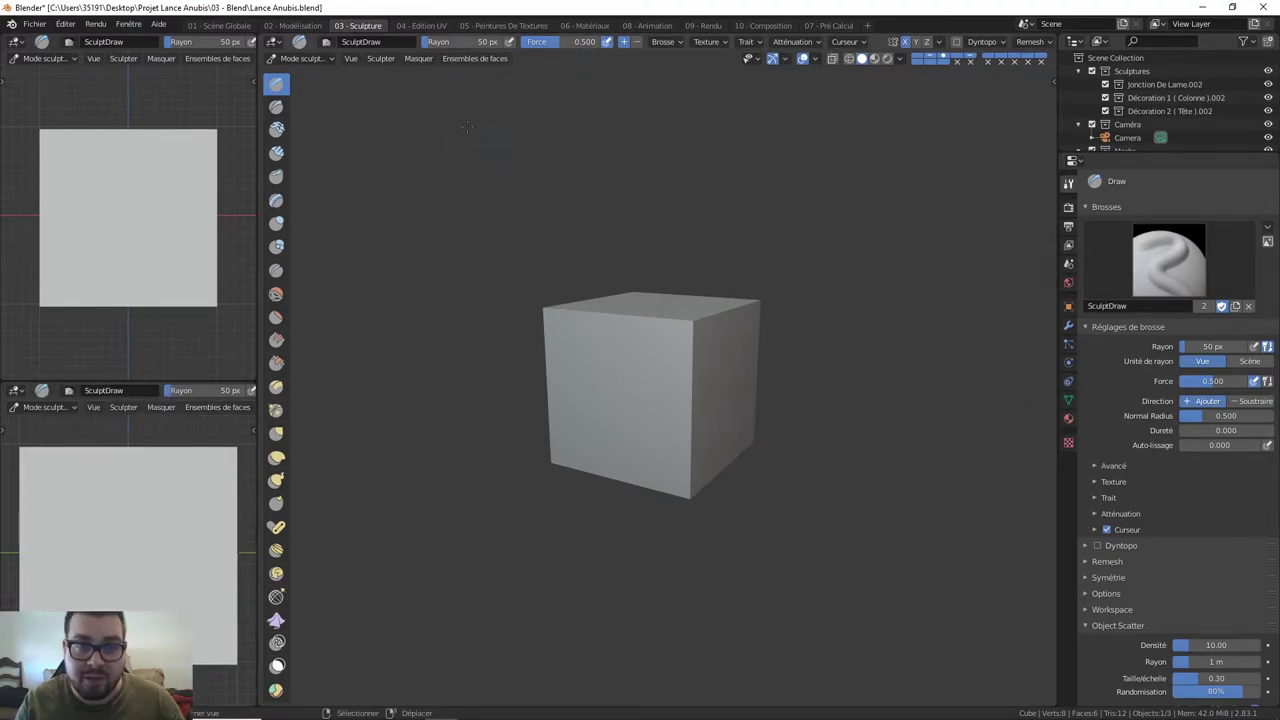
{"action": "right_click", "coordinate": [161, 46]}
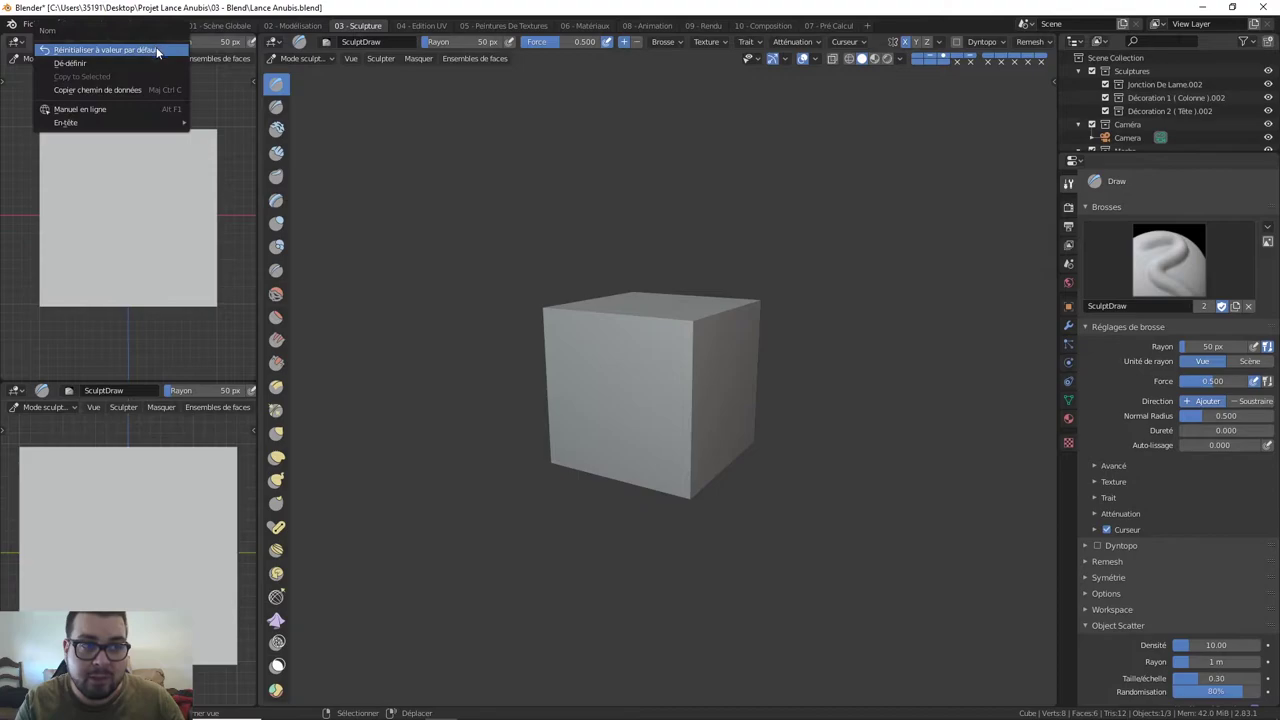
{"action": "key", "text": "Escape"}
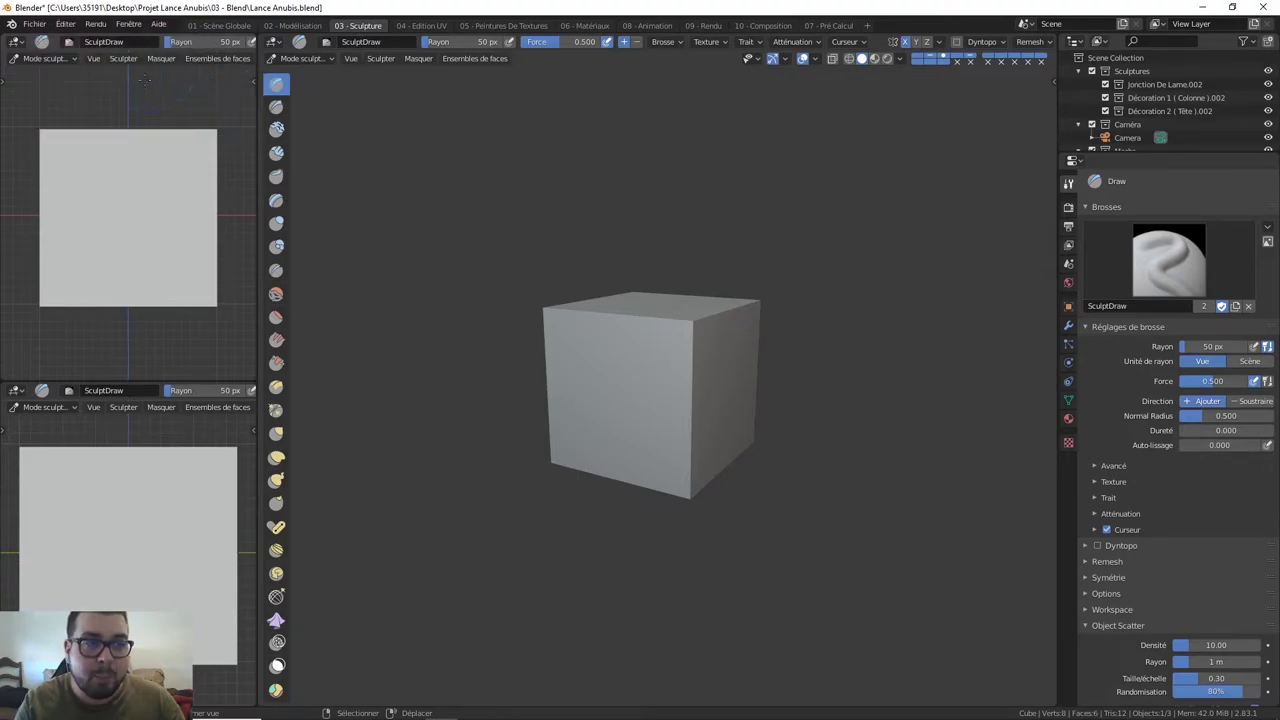
{"action": "right_click", "coordinate": [57, 47]}
{"action": "key", "text": "Escape"}
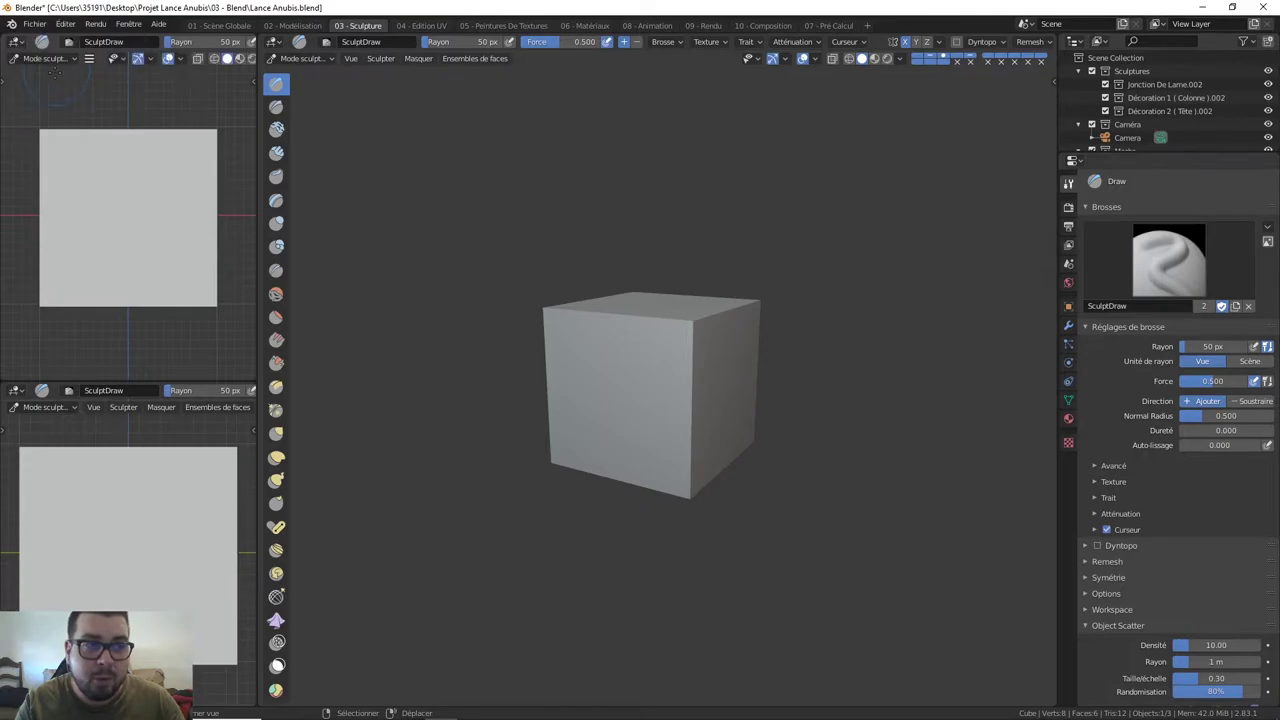
{"action": "right_click", "coordinate": [58, 35]}
{"action": "left_click", "coordinate": [62, 62]}
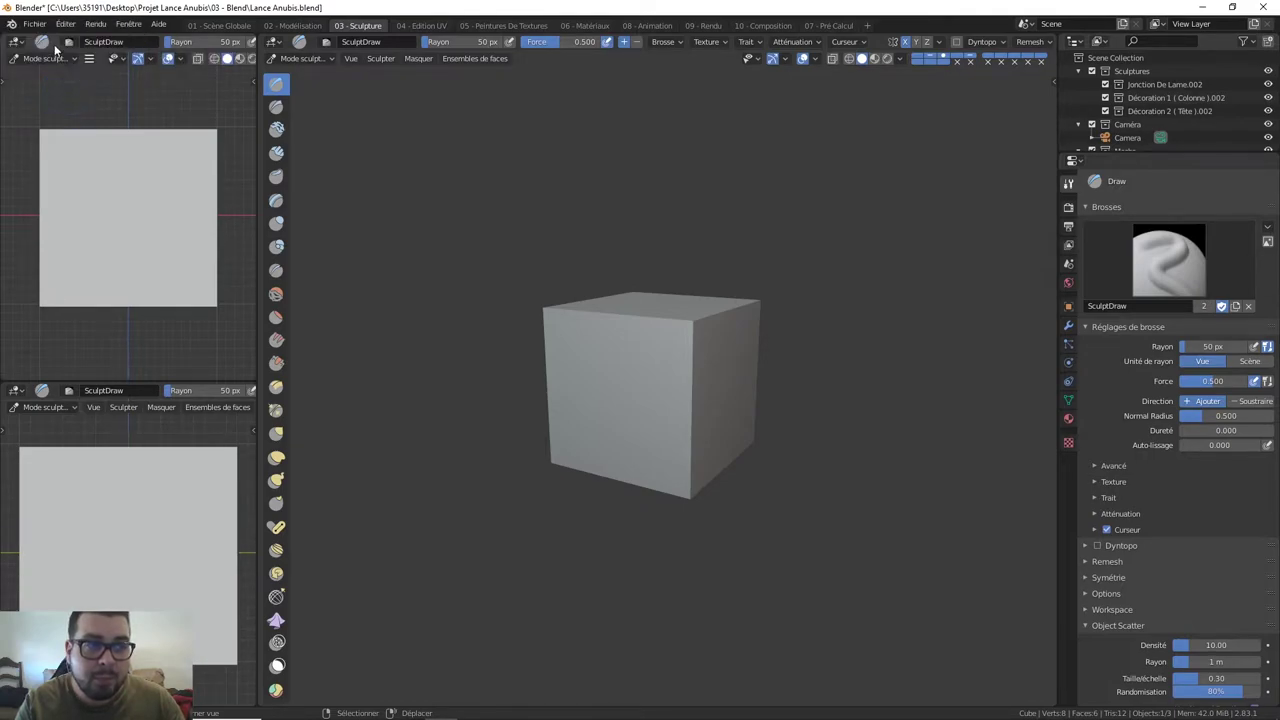
{"action": "right_click", "coordinate": [54, 44]}
{"action": "left_click", "coordinate": [60, 63]}
{"action": "right_click", "coordinate": [32, 42]}
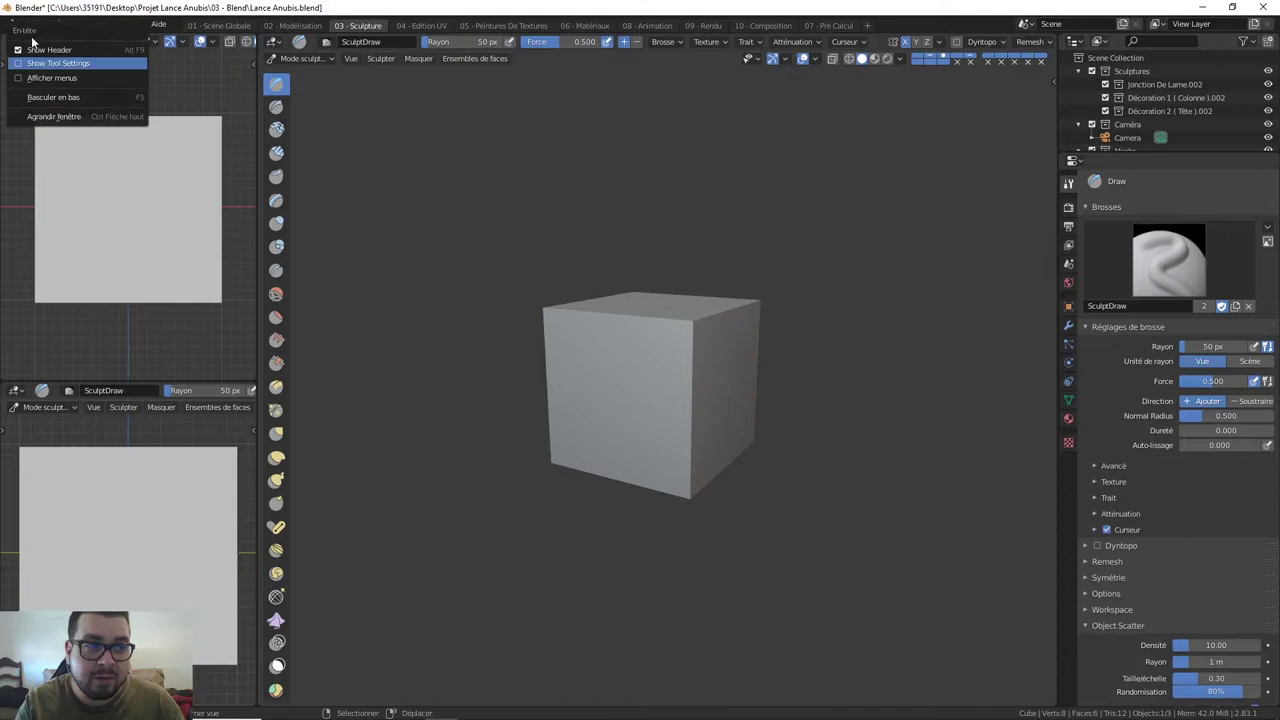
{"action": "left_click", "coordinate": [42, 50]}
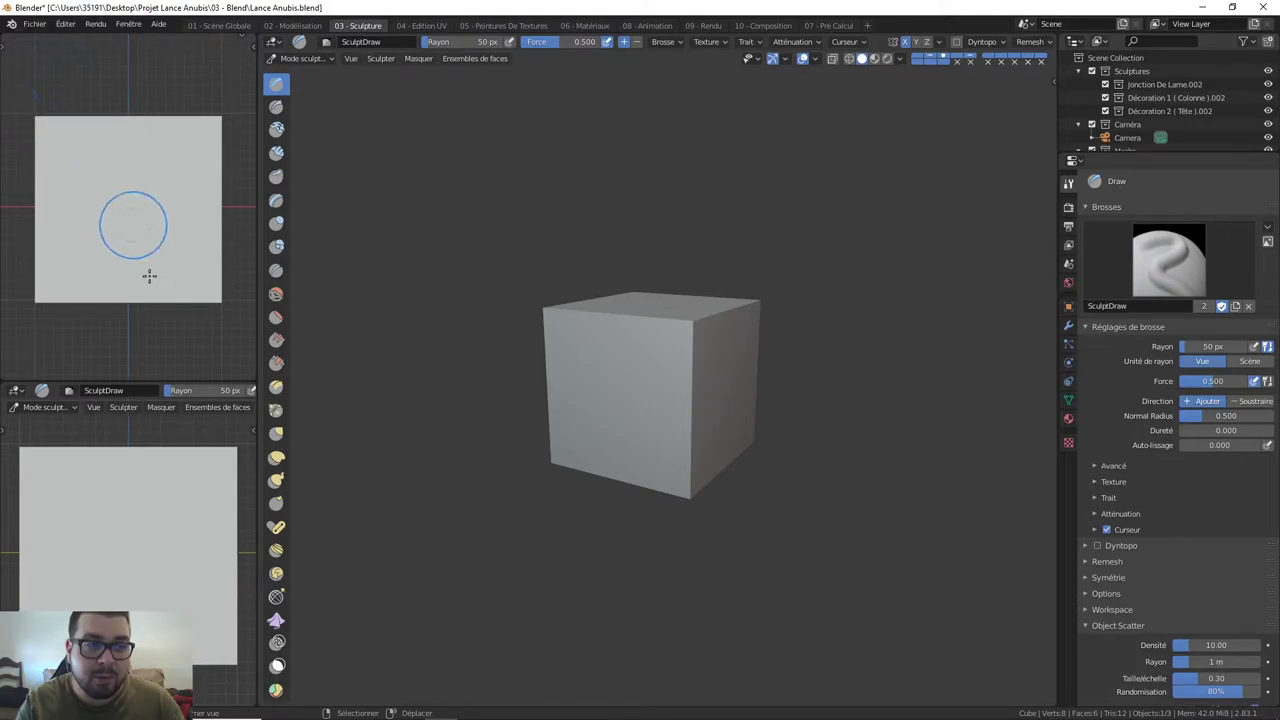
Hide the menus and the header of the lower reference view.
{"action": "right_click", "coordinate": [157, 397]}
{"action": "left_click", "coordinate": [110, 451]}
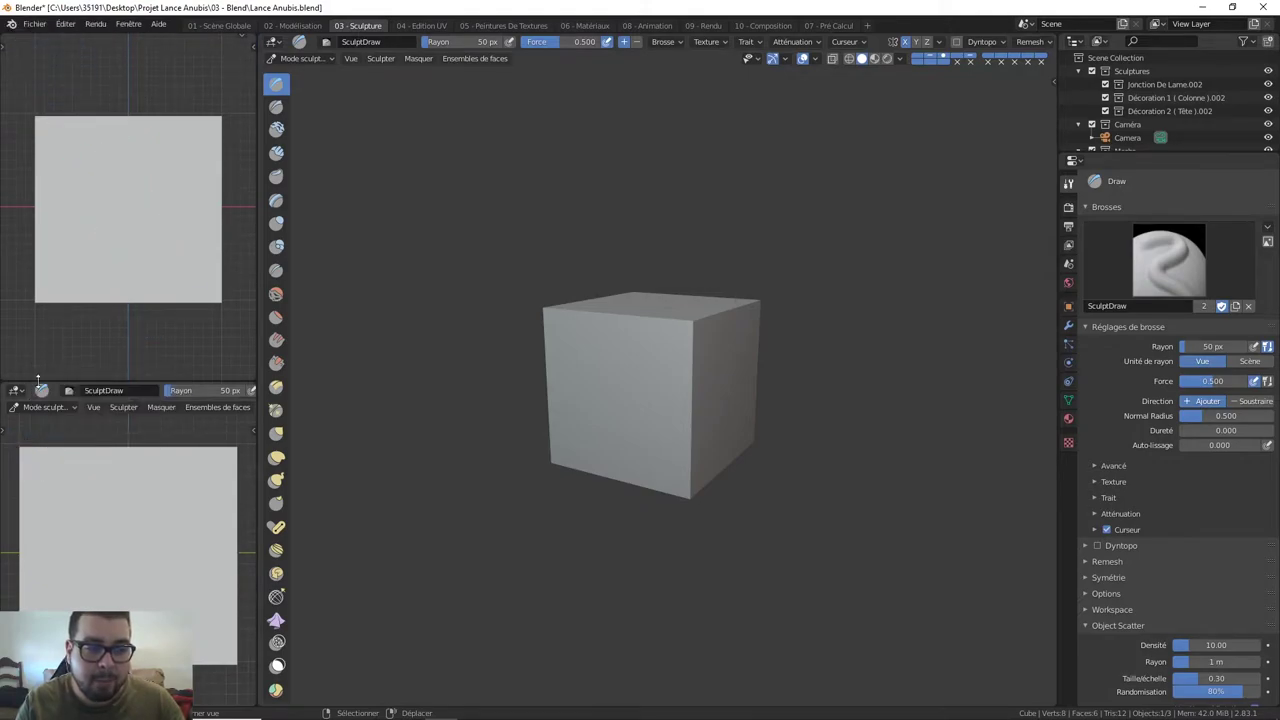
{"action": "right_click", "coordinate": [54, 392]}
{"action": "left_click", "coordinate": [44, 413]}
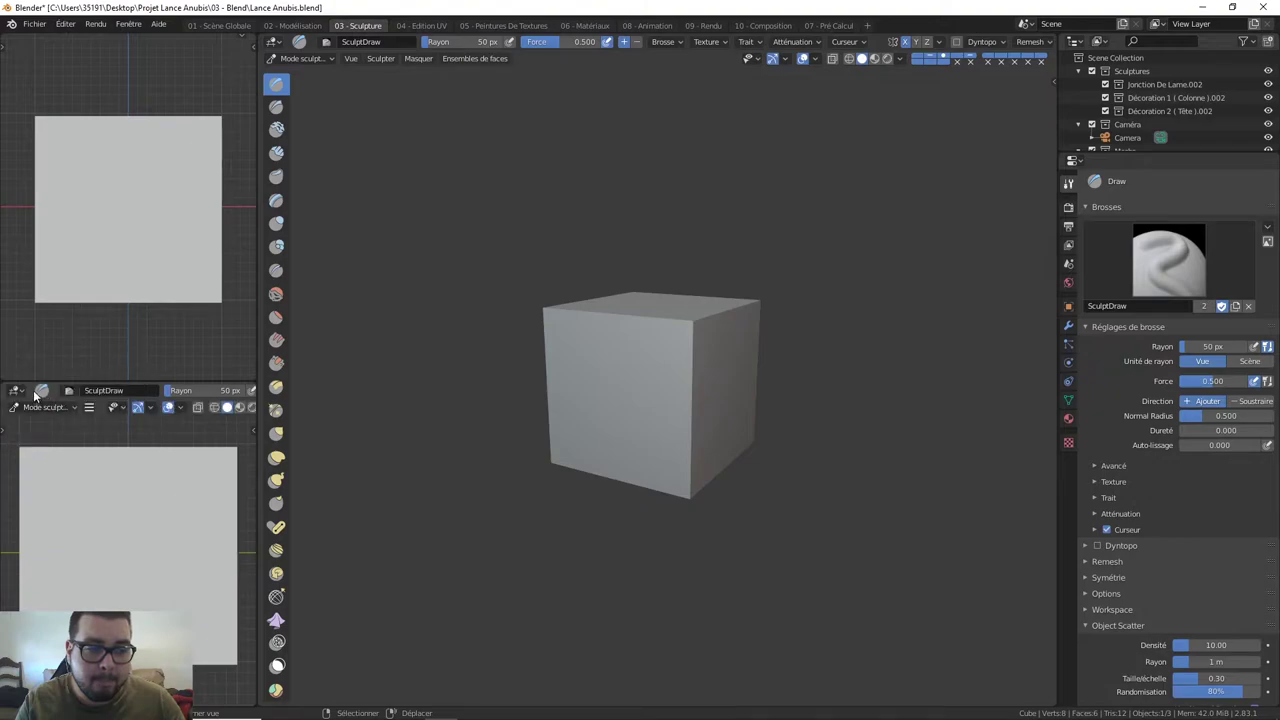
{"action": "right_click", "coordinate": [44, 390]}
{"action": "left_click", "coordinate": [44, 390]}
{"action": "right_click", "coordinate": [30, 393]}
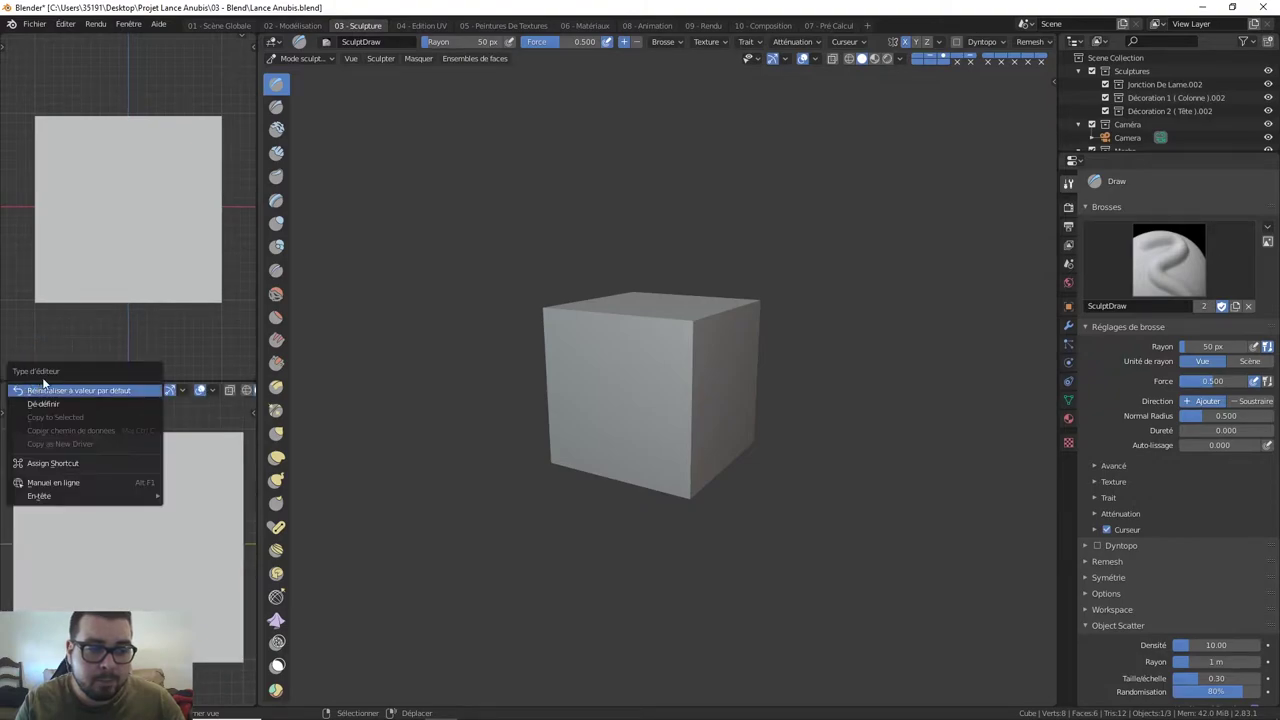
{"action": "right_click", "coordinate": [118, 393]}
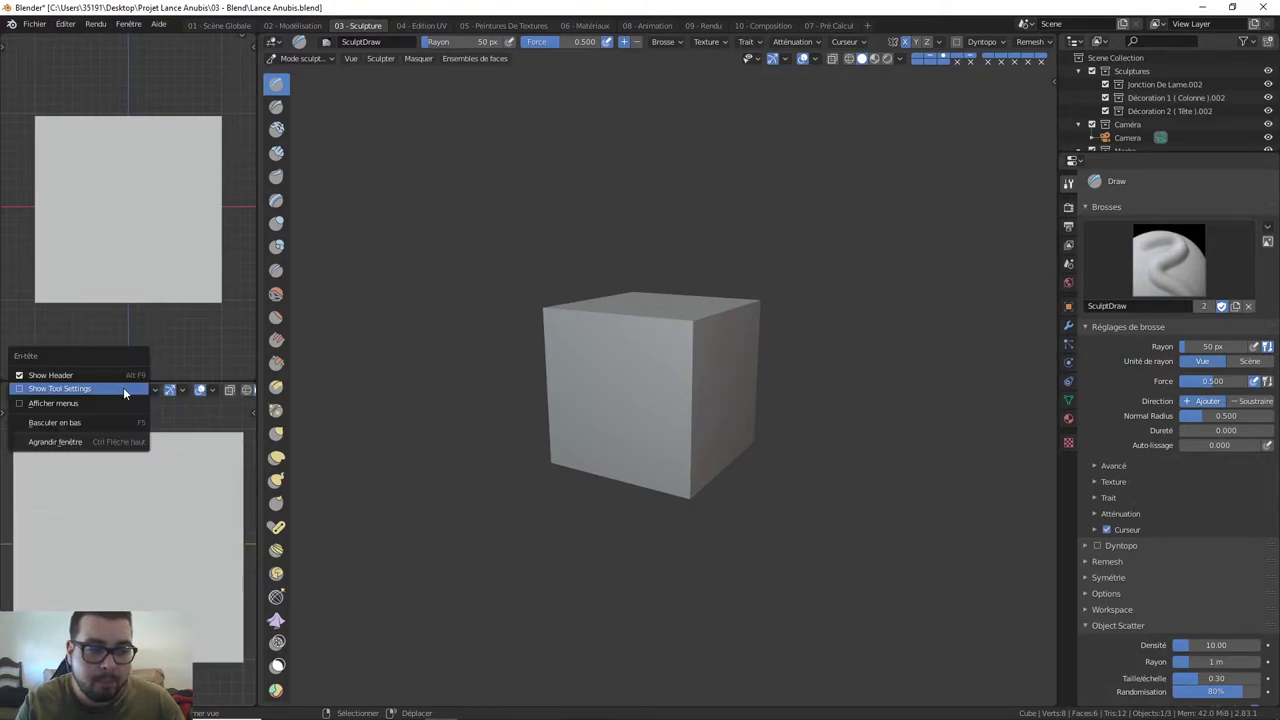
{"action": "left_click", "coordinate": [113, 376]}
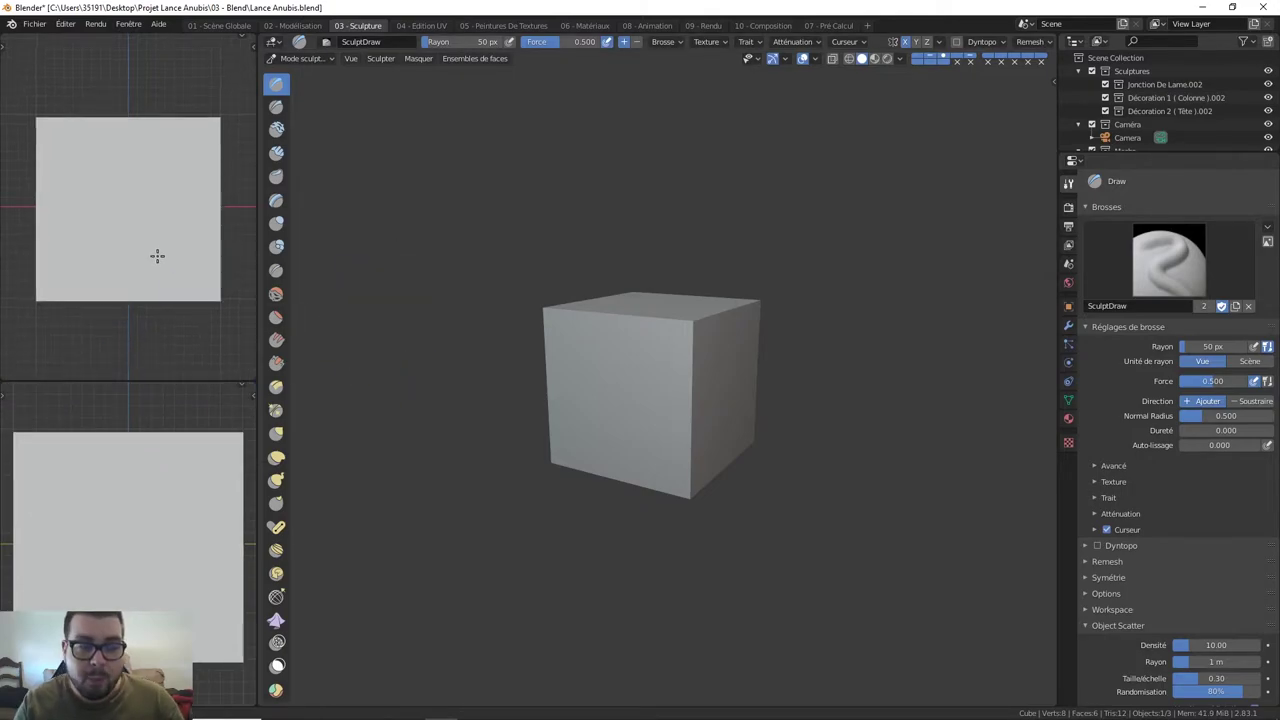
{"action": "scroll", "coordinate": [157, 254], "scroll_direction": "up", "scroll_amount": 1}
{"action": "scroll", "coordinate": [157, 243], "scroll_direction": "up", "scroll_amount": 1}
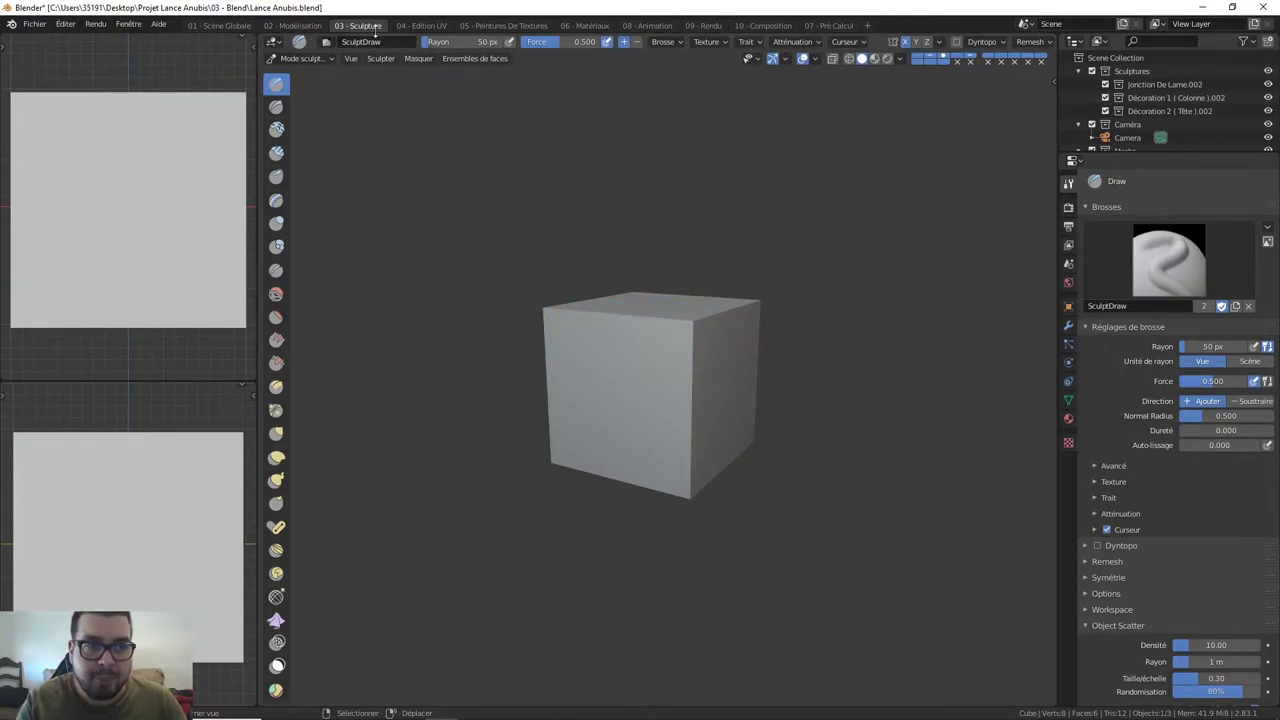
In 04 - Edition UV, hide both editors' toolbars and split the UV editor into two stacked views.
{"action": "left_click", "coordinate": [421, 25]}
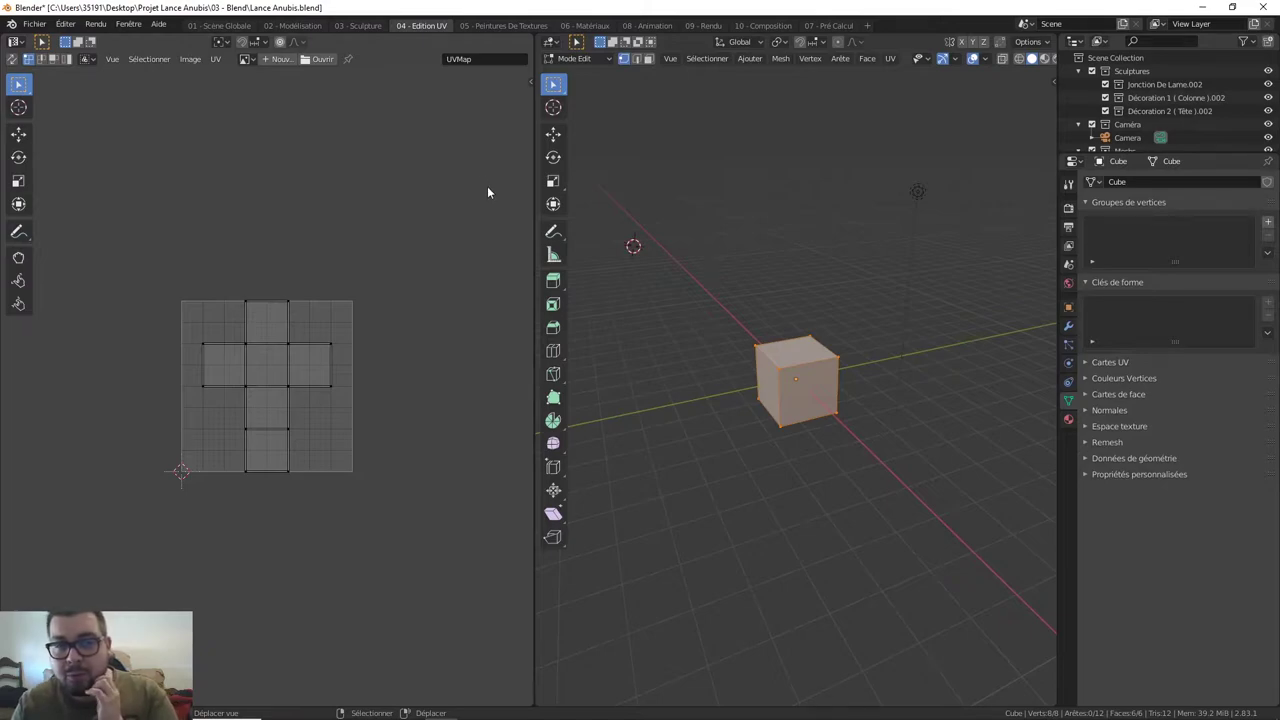
{"action": "key", "text": "t"}
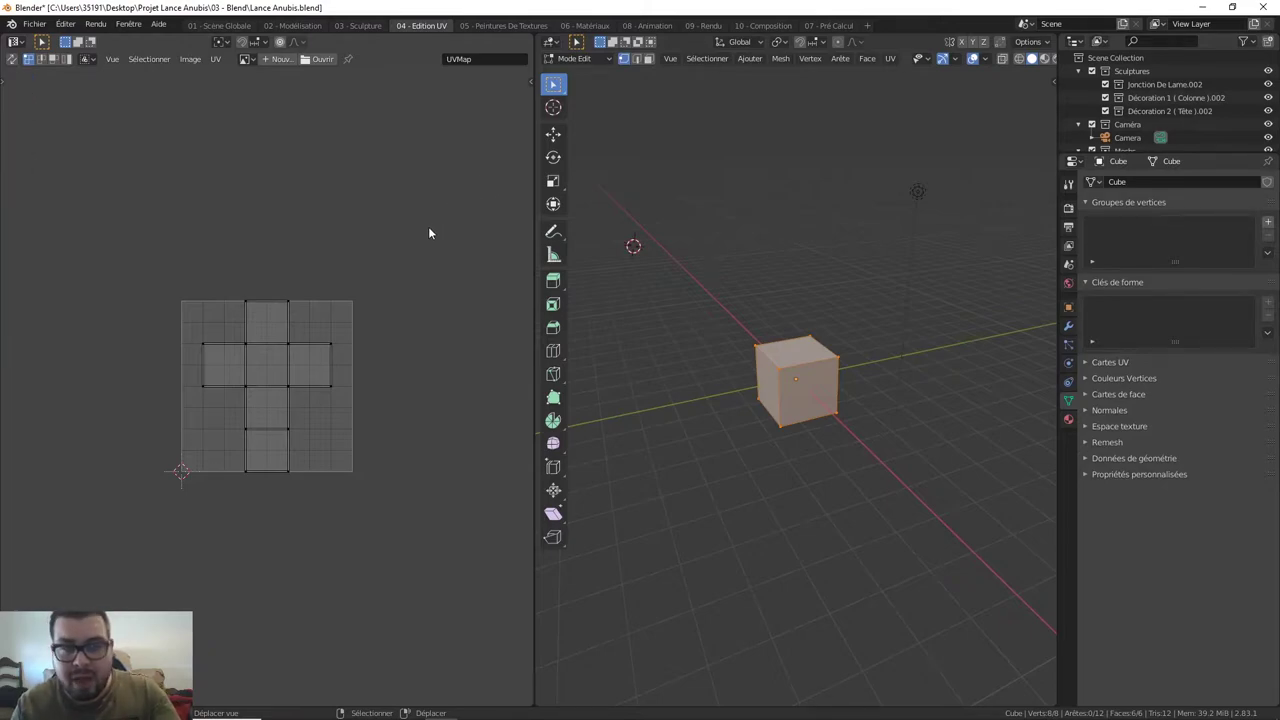
{"action": "key", "text": "t"}
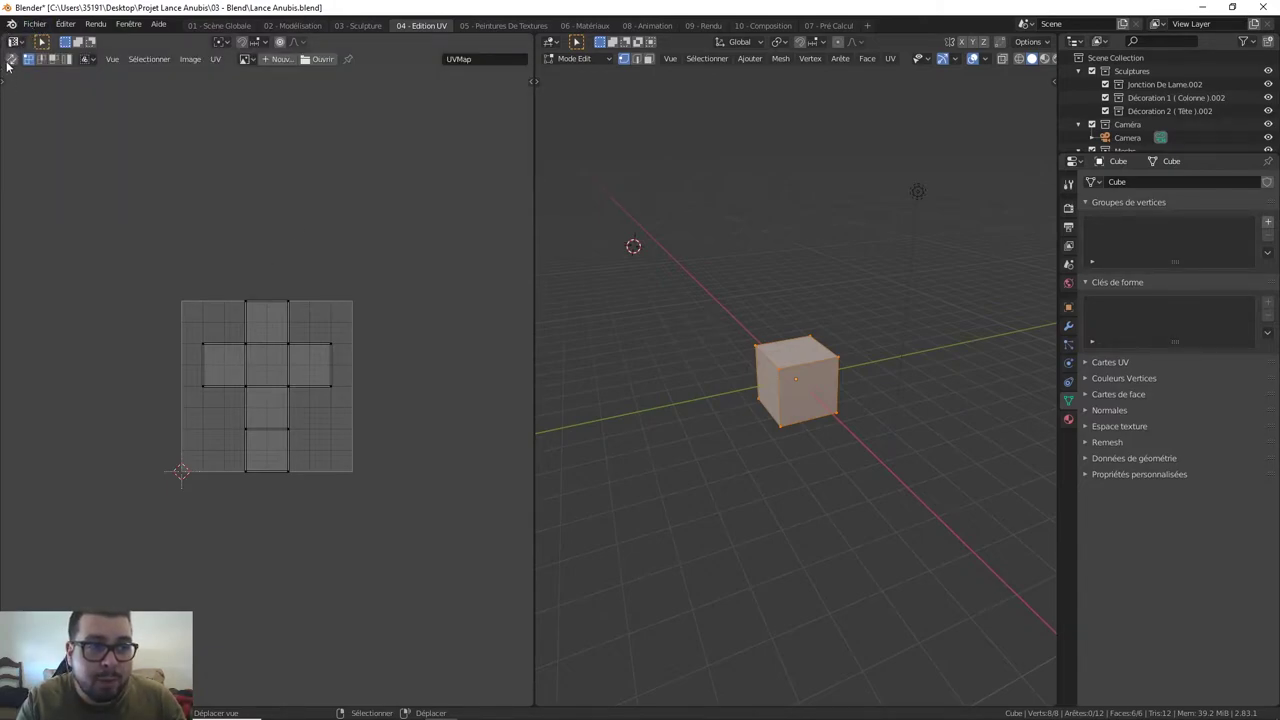
{"action": "left_click_drag", "start_coordinate": [7, 65], "coordinate": [41, 390]}
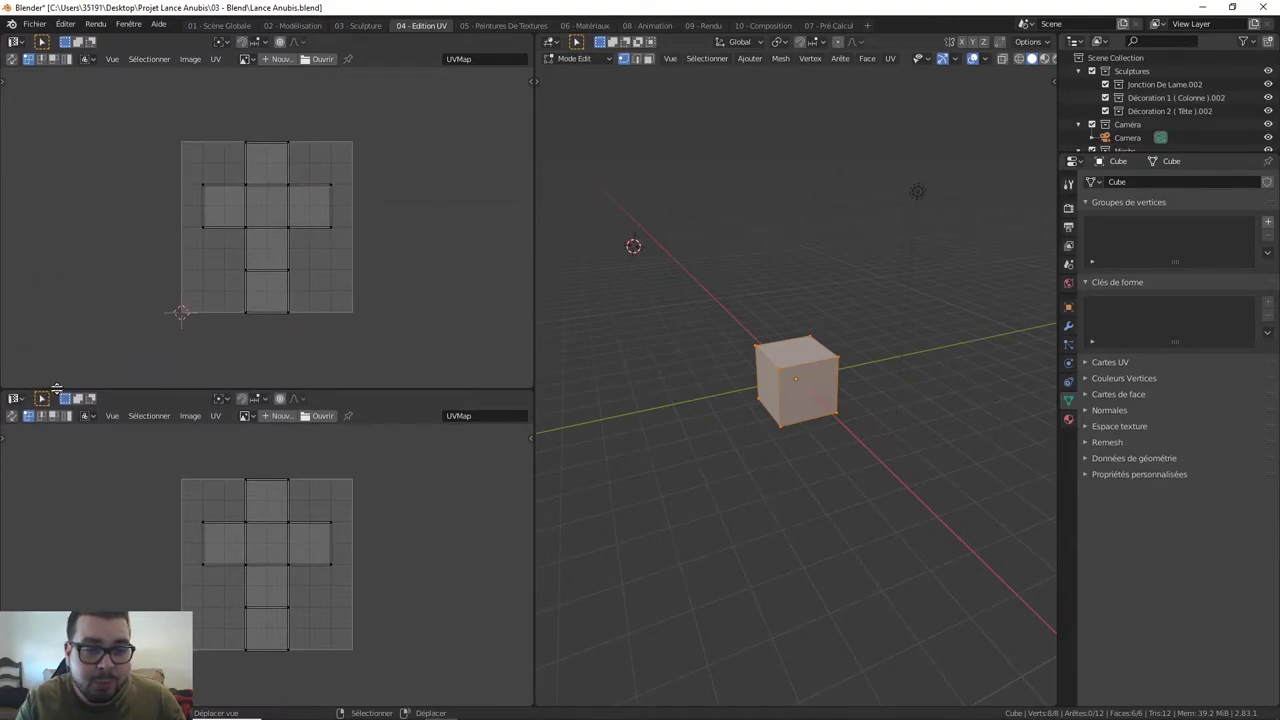
{"action": "left_click", "coordinate": [14, 42]}
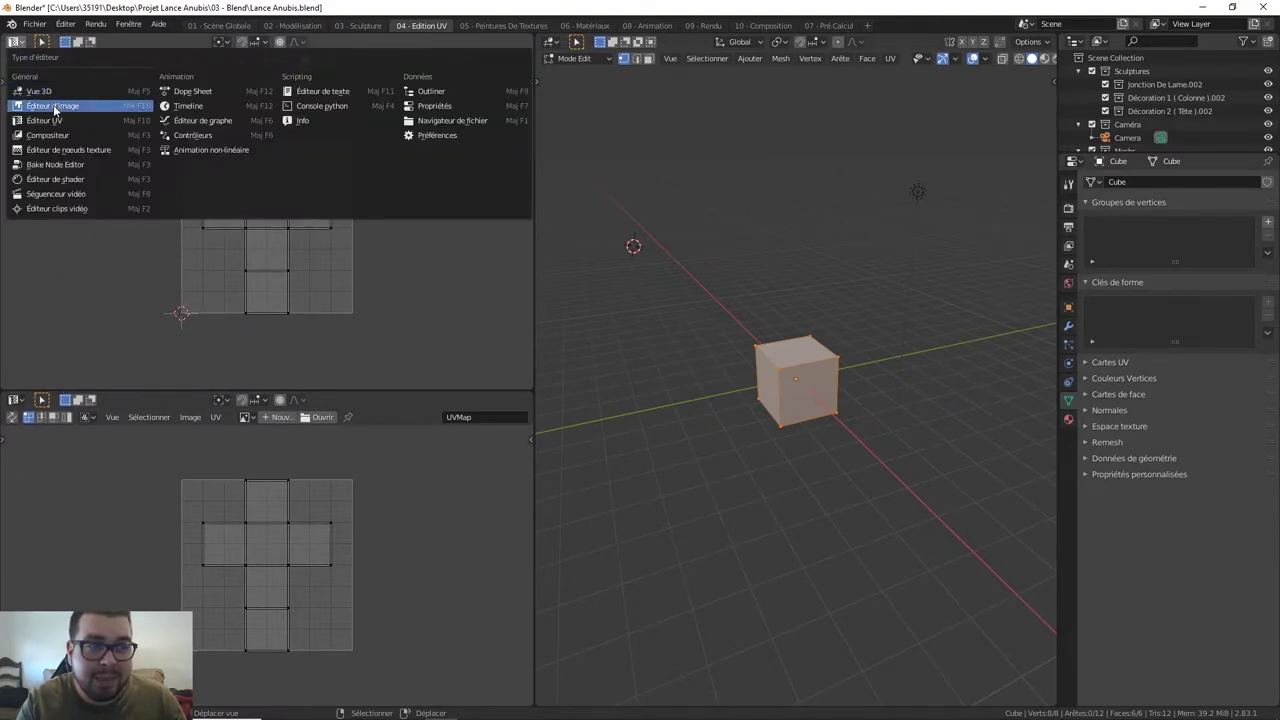
{"action": "left_click", "coordinate": [53, 105]}
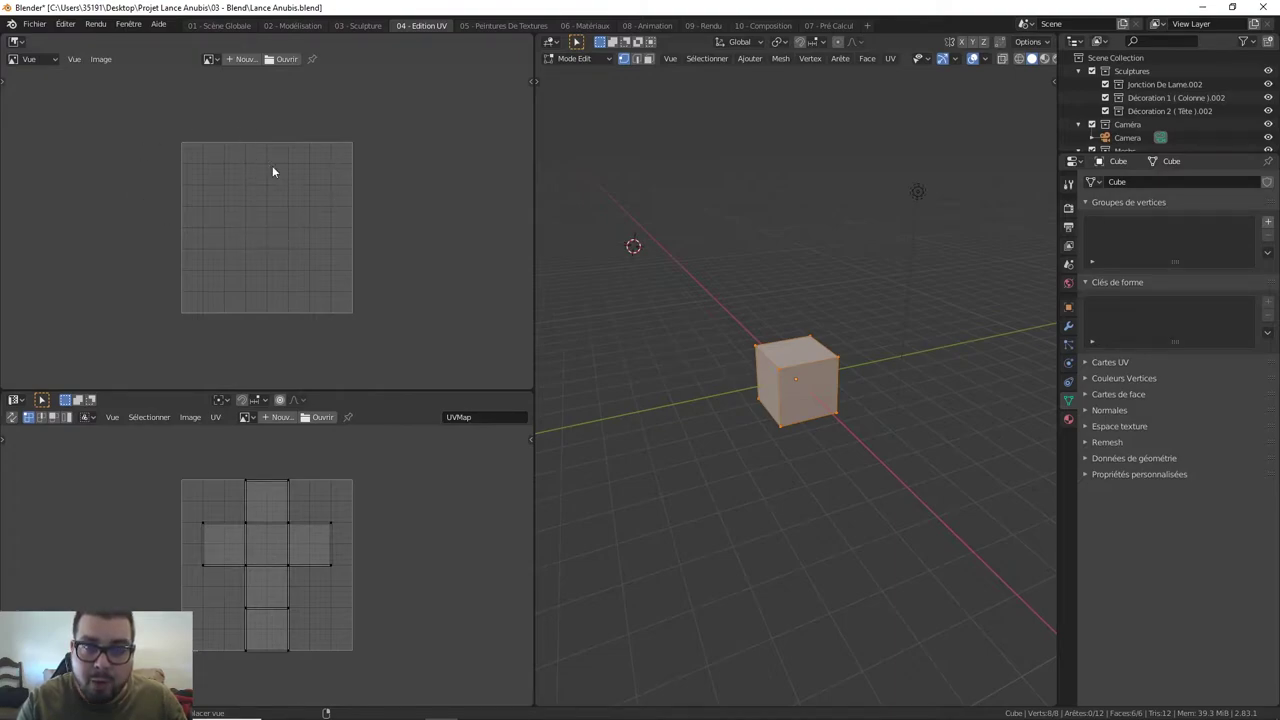
{"action": "middle_click_drag", "start_coordinate": [324, 193], "coordinate": [338, 148], "text": "ctrl"}
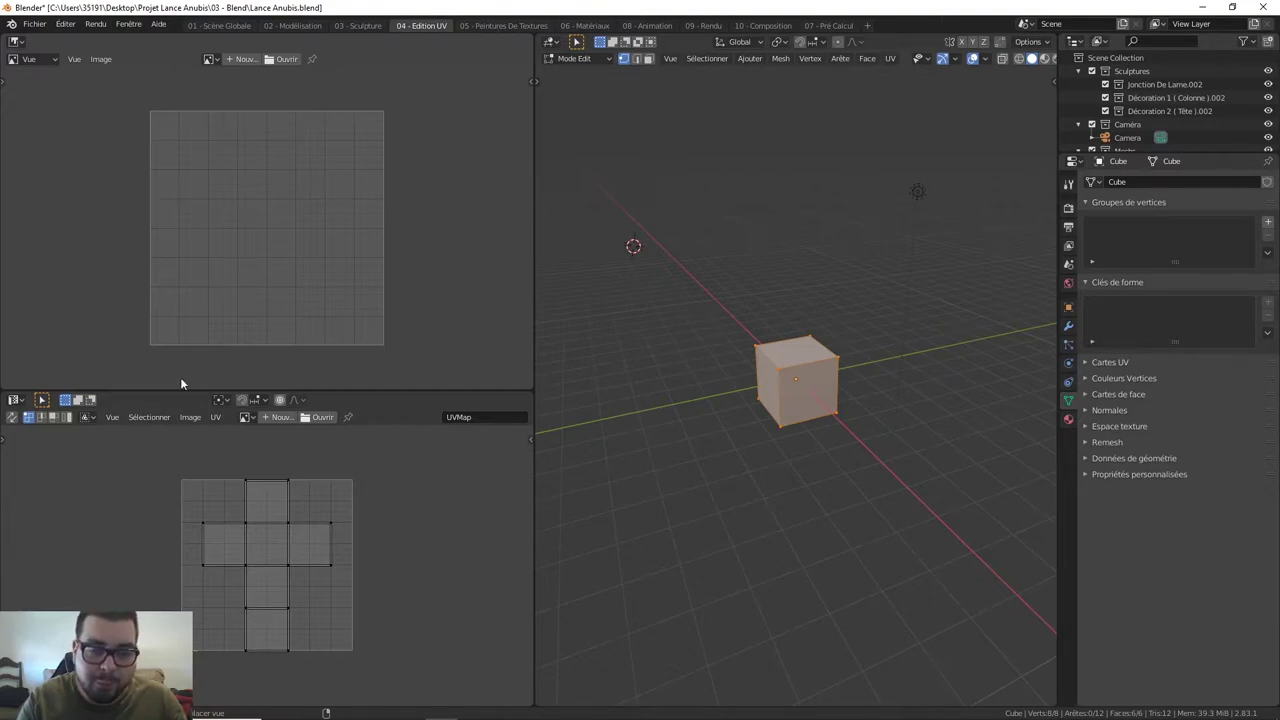
{"action": "middle_click_drag", "start_coordinate": [308, 460], "coordinate": [337, 456], "text": "ctrl"}
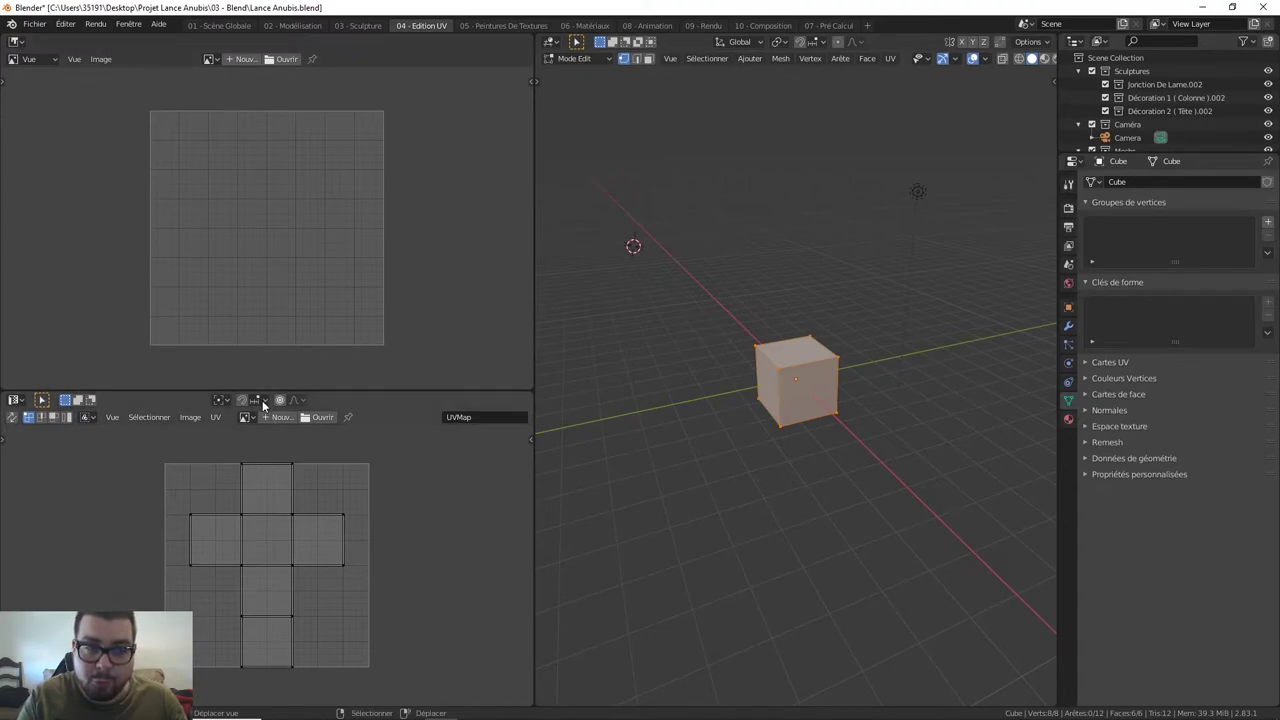
Open 05 - Peintures De Textures and try joining the image editor and 3D view areas.
{"action": "left_click", "coordinate": [505, 26]}
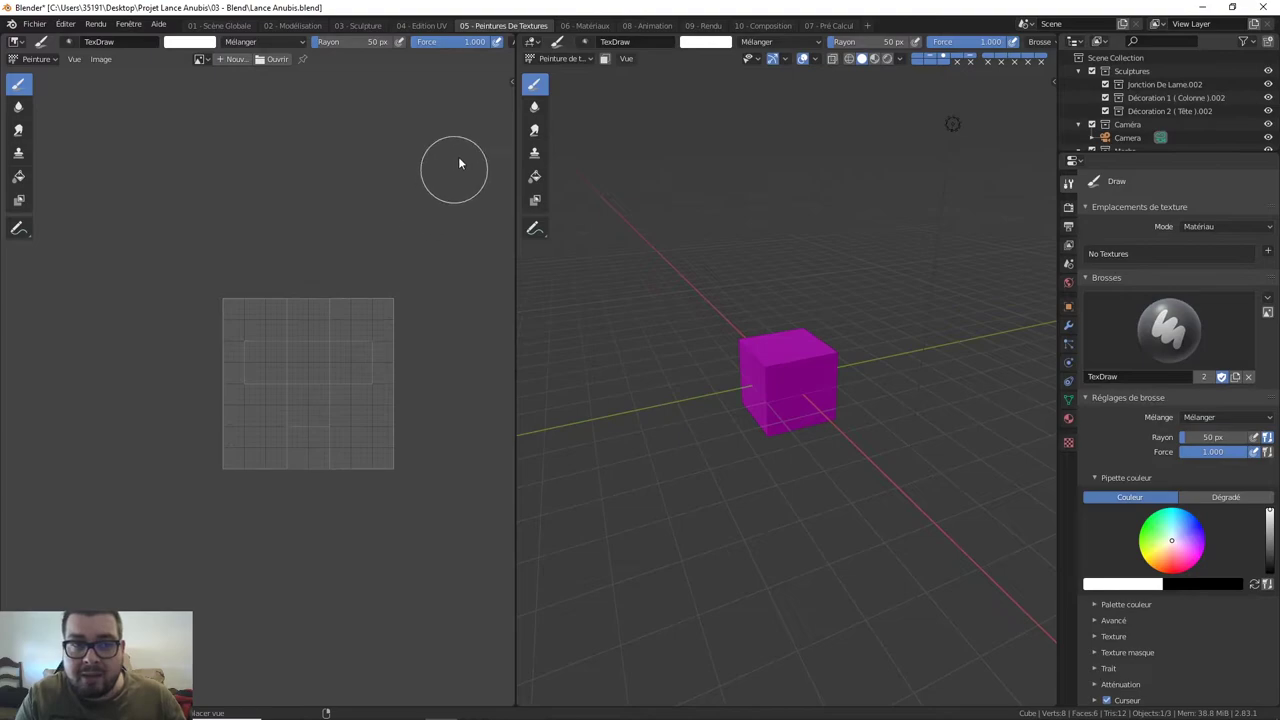
{"action": "mouse_move", "coordinate": [517, 37]}
{"action": "left_mouse_down"}
{"action": "mouse_move", "coordinate": [550, 47]}
{"action": "mouse_move", "coordinate": [468, 55]}
{"action": "mouse_move", "coordinate": [536, 48]}
{"action": "mouse_move", "coordinate": [487, 50]}
{"action": "mouse_move", "coordinate": [527, 37]}
{"action": "left_mouse_up"}
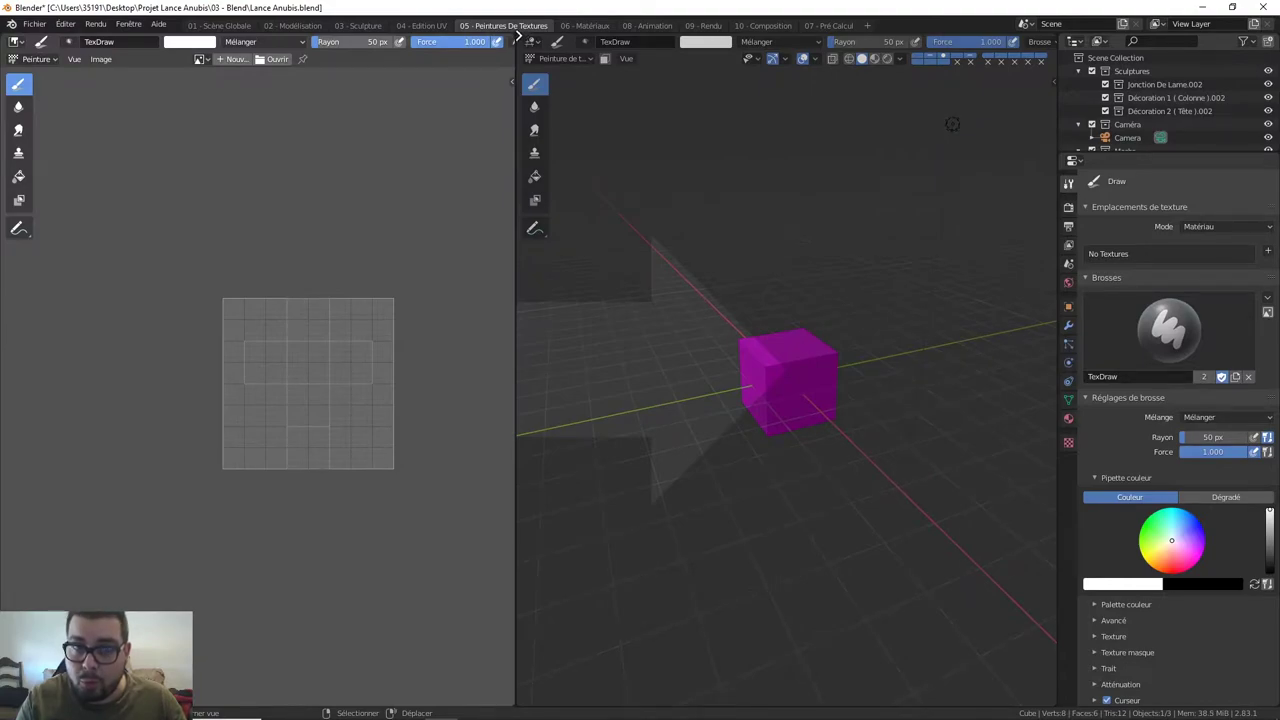
{"action": "mouse_move", "coordinate": [513, 38]}
{"action": "left_mouse_down"}
{"action": "mouse_move", "coordinate": [477, 42]}
{"action": "mouse_move", "coordinate": [541, 37]}
{"action": "mouse_move", "coordinate": [441, 30]}
{"action": "left_mouse_up"}
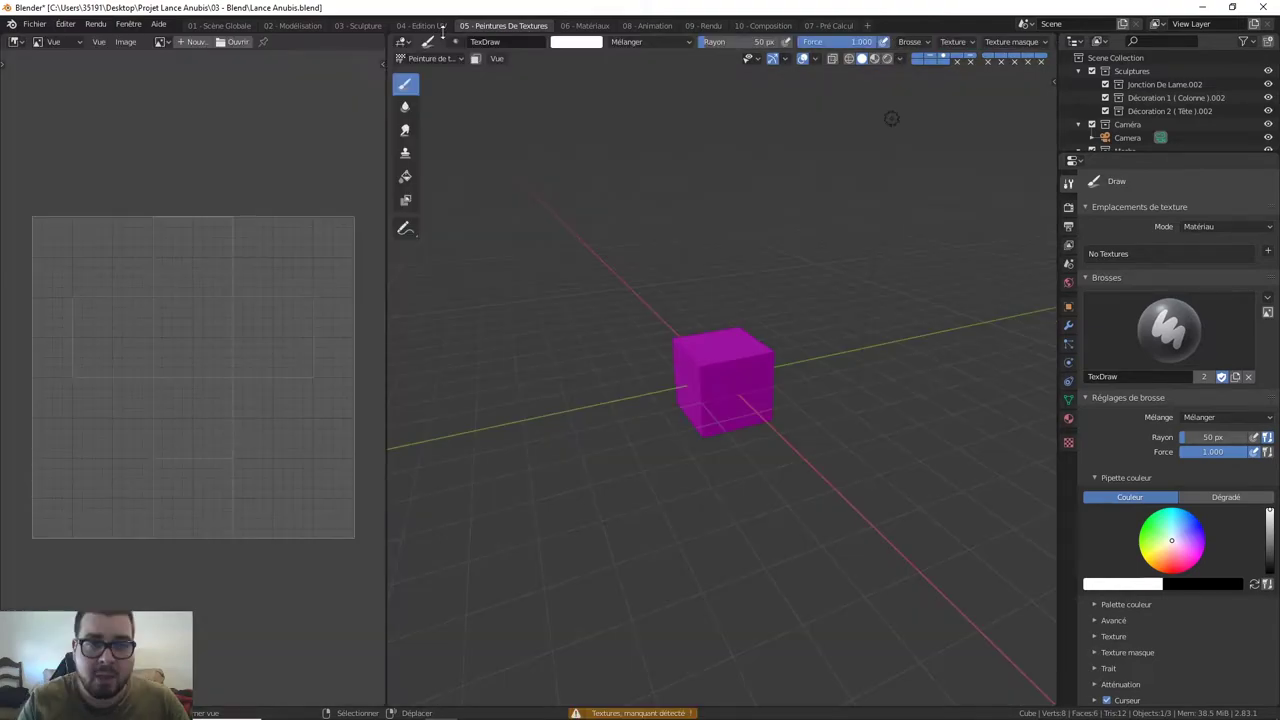
Switch to 06 - Matériaux, join away the file browser and image areas, and maximize the shader editor.
{"action": "left_click", "coordinate": [591, 27]}
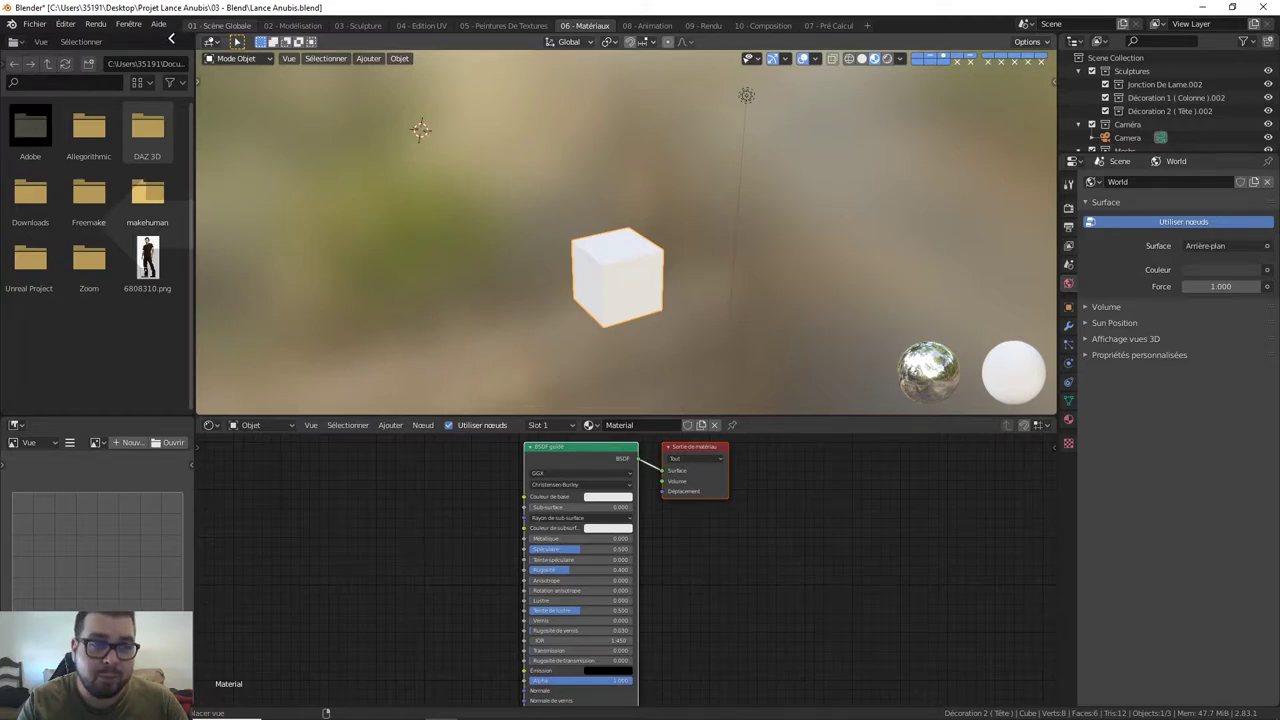
{"action": "left_click_drag", "start_coordinate": [197, 50], "coordinate": [164, 177]}
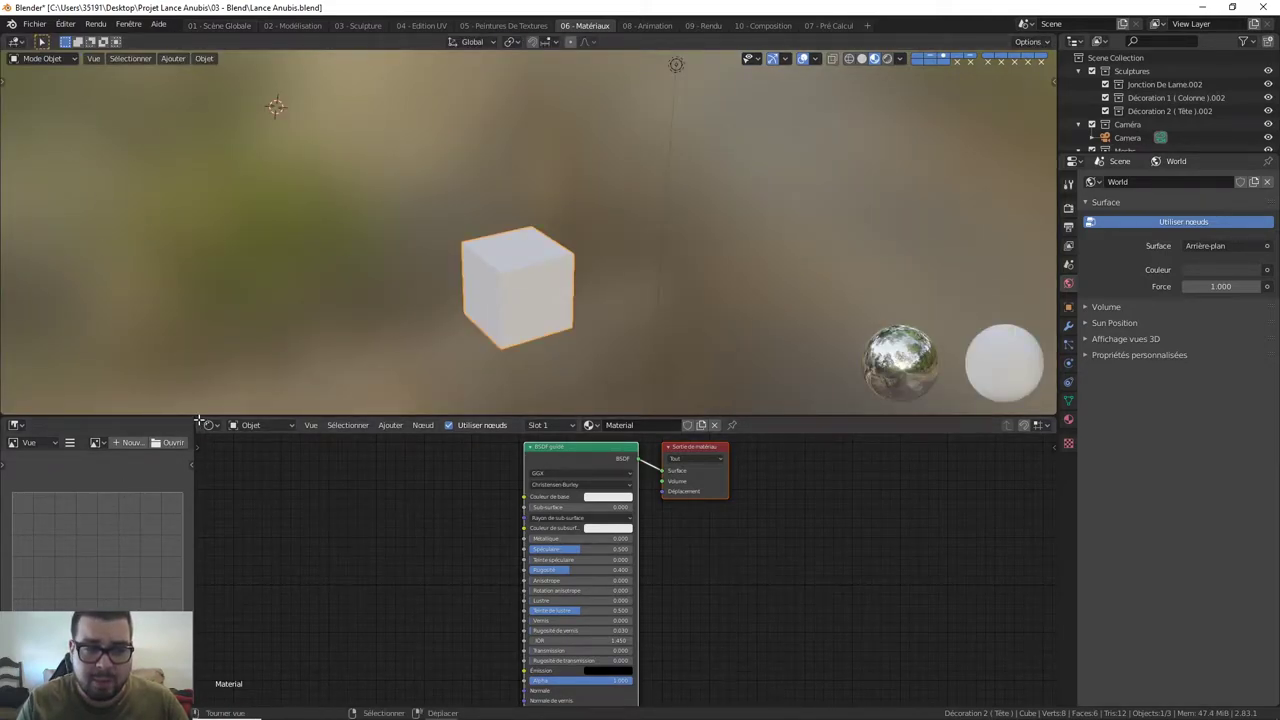
{"action": "left_click_drag", "start_coordinate": [190, 419], "coordinate": [110, 450]}
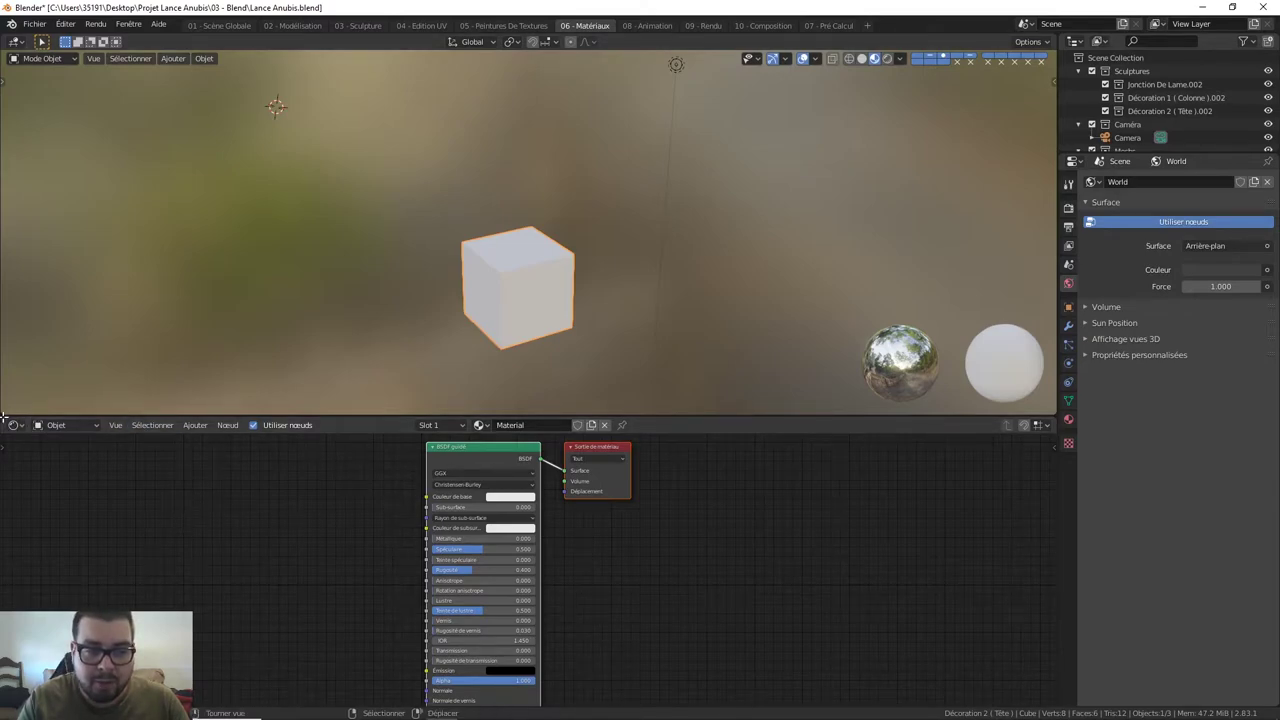
{"action": "key", "text": "ctrl+space"}
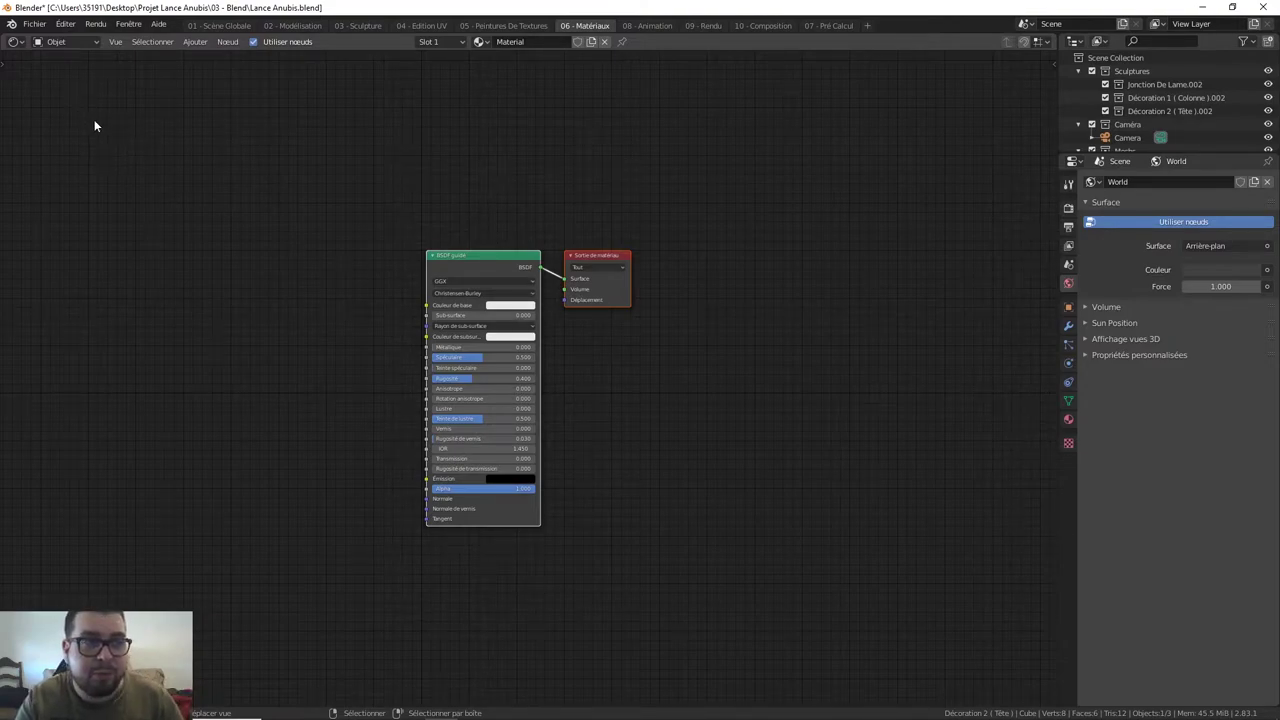
Split the node editor side by side, split the left area, and make its top half a 3D Viewport.
{"action": "left_click_drag", "start_coordinate": [3, 60], "coordinate": [286, 44]}
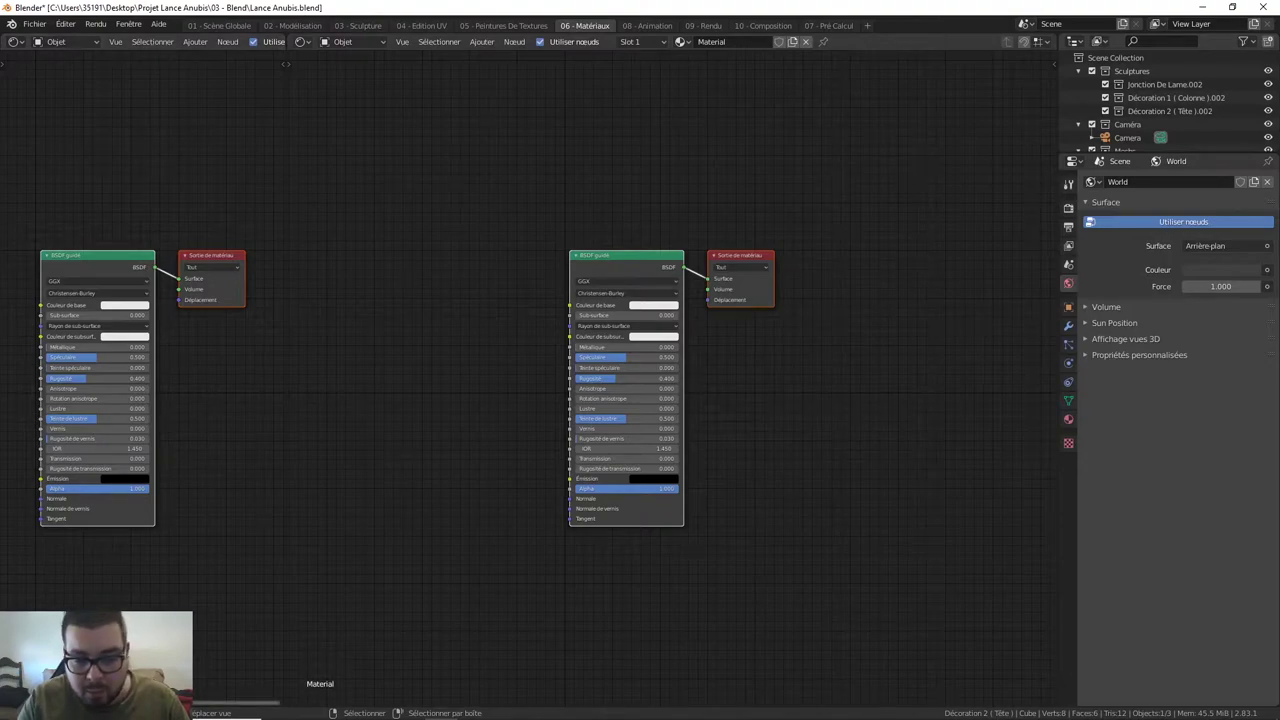
{"action": "key", "text": "alt+a"}
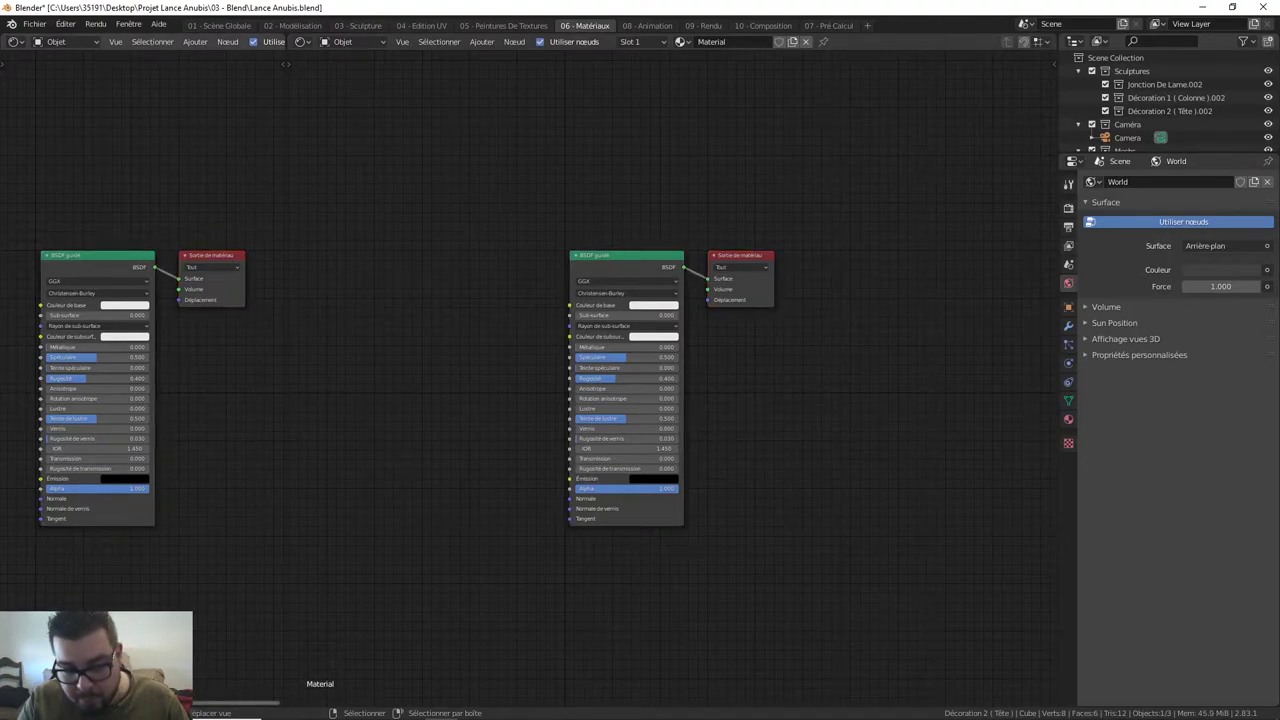
{"action": "left_click_drag", "start_coordinate": [4, 702], "coordinate": [20, 362]}
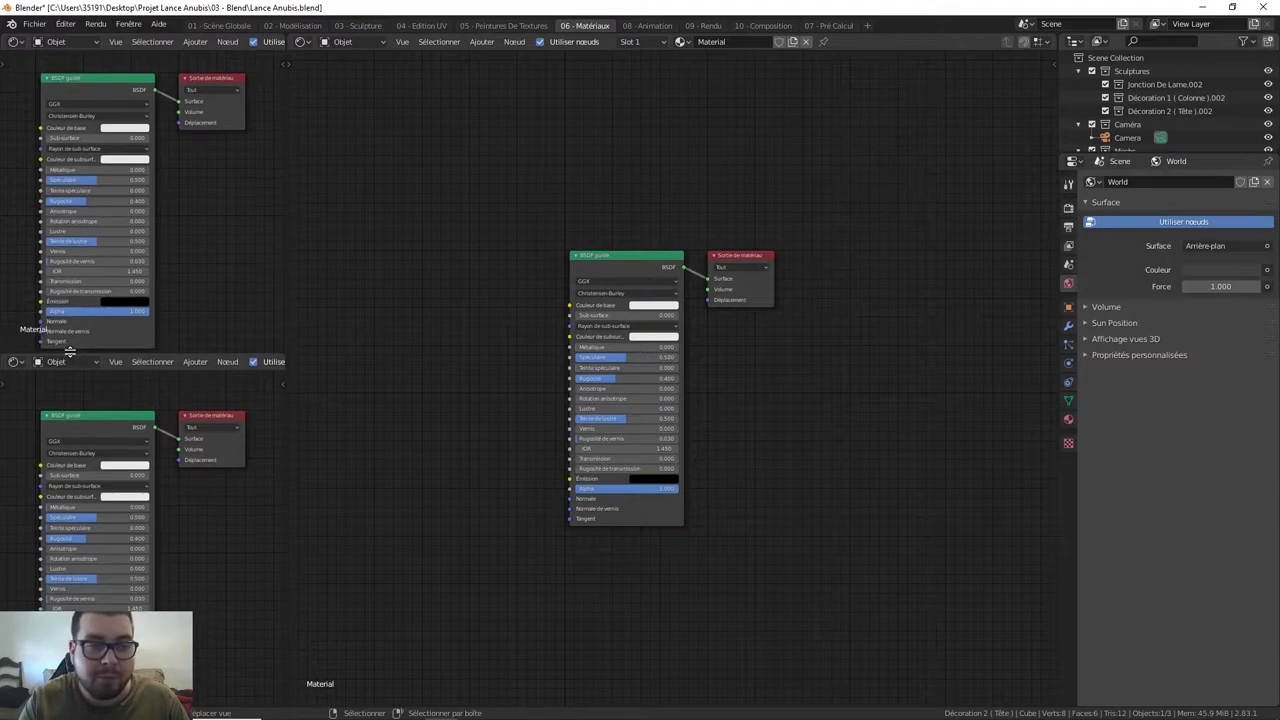
{"action": "left_click", "coordinate": [52, 41]}
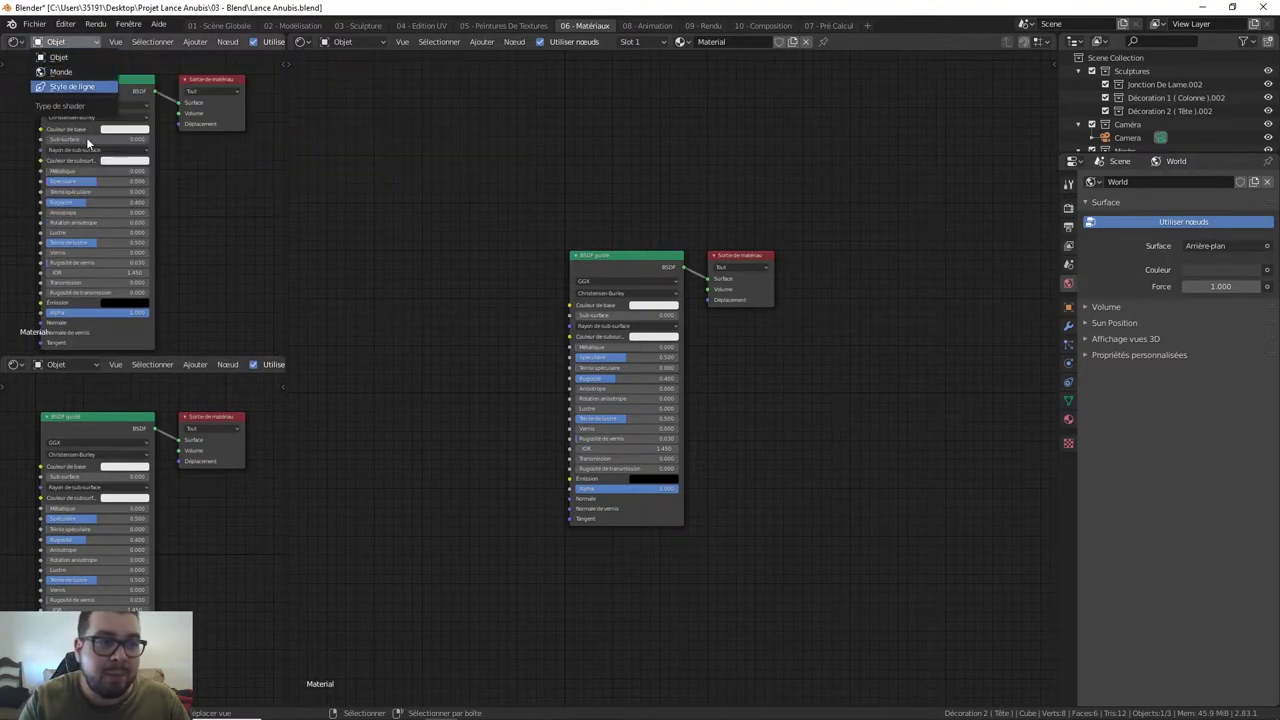
{"action": "left_click", "coordinate": [15, 41]}
{"action": "left_click", "coordinate": [40, 91]}
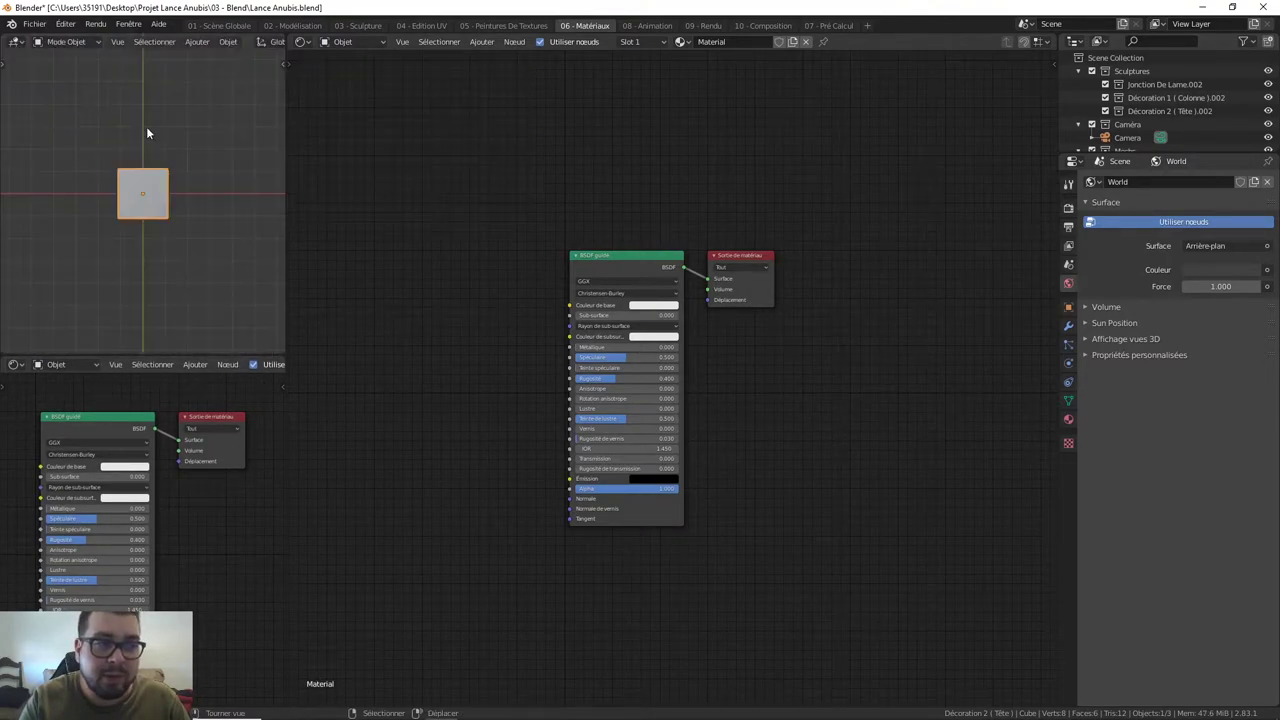
Undo the accidental cube move, then orbit and zoom the 3D view to a perspective angle.
{"action": "key", "text": "g"}
{"action": "left_click", "coordinate": [177, 188]}
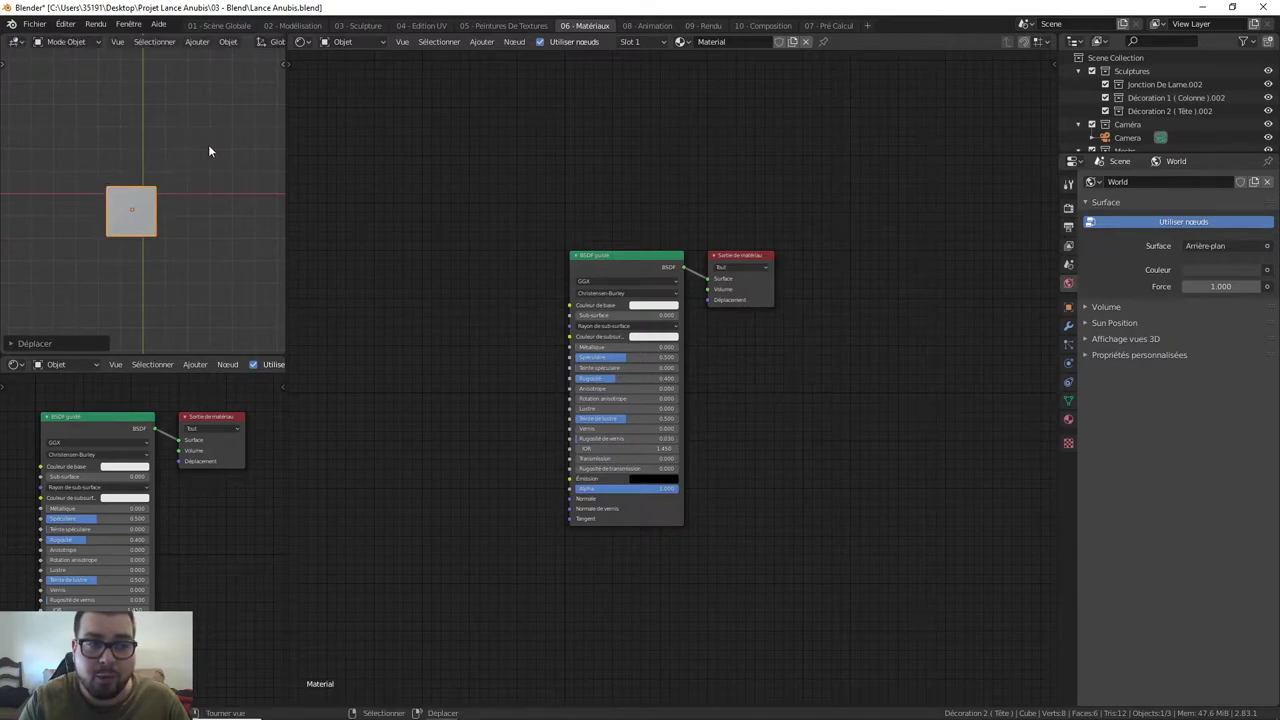
{"action": "key", "text": "ctrl+z"}
{"action": "mouse_move", "coordinate": [204, 155]}
{"action": "middle_mouse_down"}
{"action": "mouse_move", "coordinate": [164, 199]}
{"action": "mouse_move", "coordinate": [184, 285]}
{"action": "mouse_move", "coordinate": [197, 290]}
{"action": "mouse_move", "coordinate": [200, 64]}
{"action": "middle_mouse_up"}
{"action": "mouse_move", "coordinate": [173, 202]}
{"action": "middle_mouse_down"}
{"action": "mouse_move", "coordinate": [163, 186]}
{"action": "mouse_move", "coordinate": [189, 229]}
{"action": "mouse_move", "coordinate": [182, 177]}
{"action": "mouse_move", "coordinate": [211, 194]}
{"action": "mouse_move", "coordinate": [177, 200]}
{"action": "mouse_move", "coordinate": [189, 194]}
{"action": "mouse_move", "coordinate": [177, 217]}
{"action": "mouse_move", "coordinate": [214, 167]}
{"action": "mouse_move", "coordinate": [160, 208]}
{"action": "mouse_move", "coordinate": [197, 166]}
{"action": "mouse_move", "coordinate": [191, 181]}
{"action": "middle_mouse_up"}
{"action": "scroll", "coordinate": [189, 222], "scroll_direction": "up", "scroll_amount": 2}
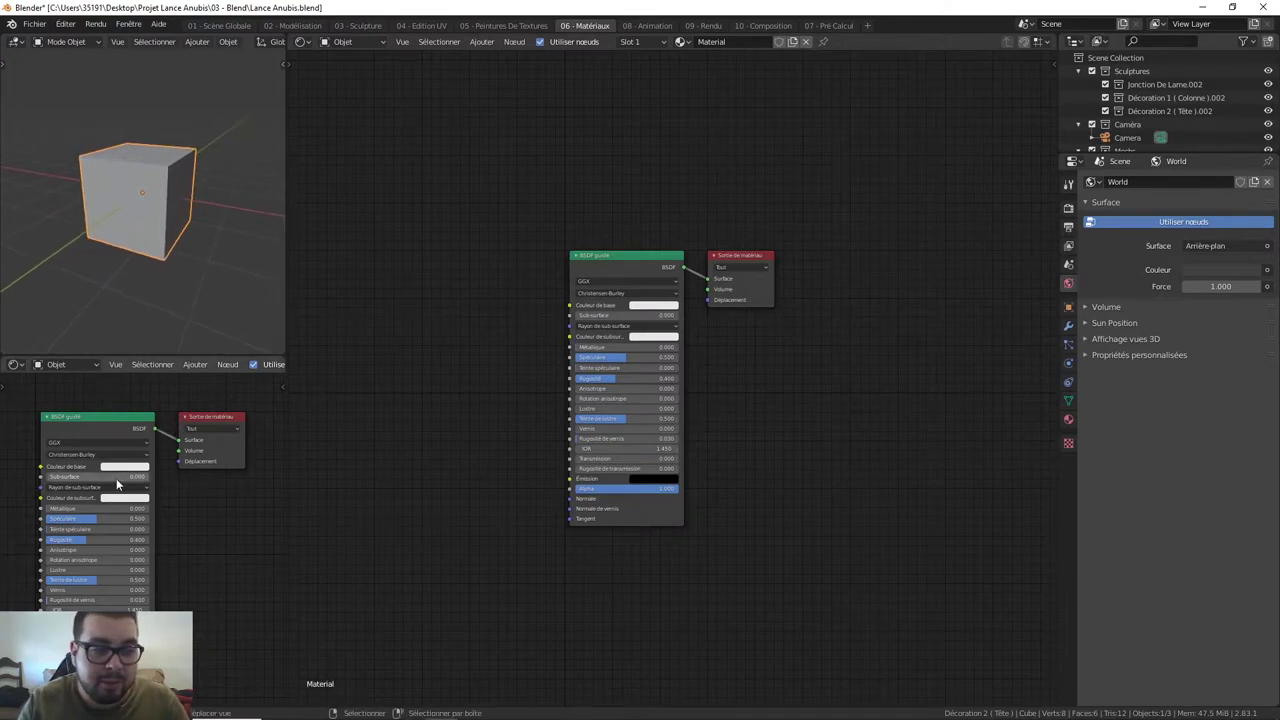
Make the lower-left area an Éditeur UV with a zoomed grid, then go to 08 - Animation.
{"action": "left_click", "coordinate": [55, 366]}
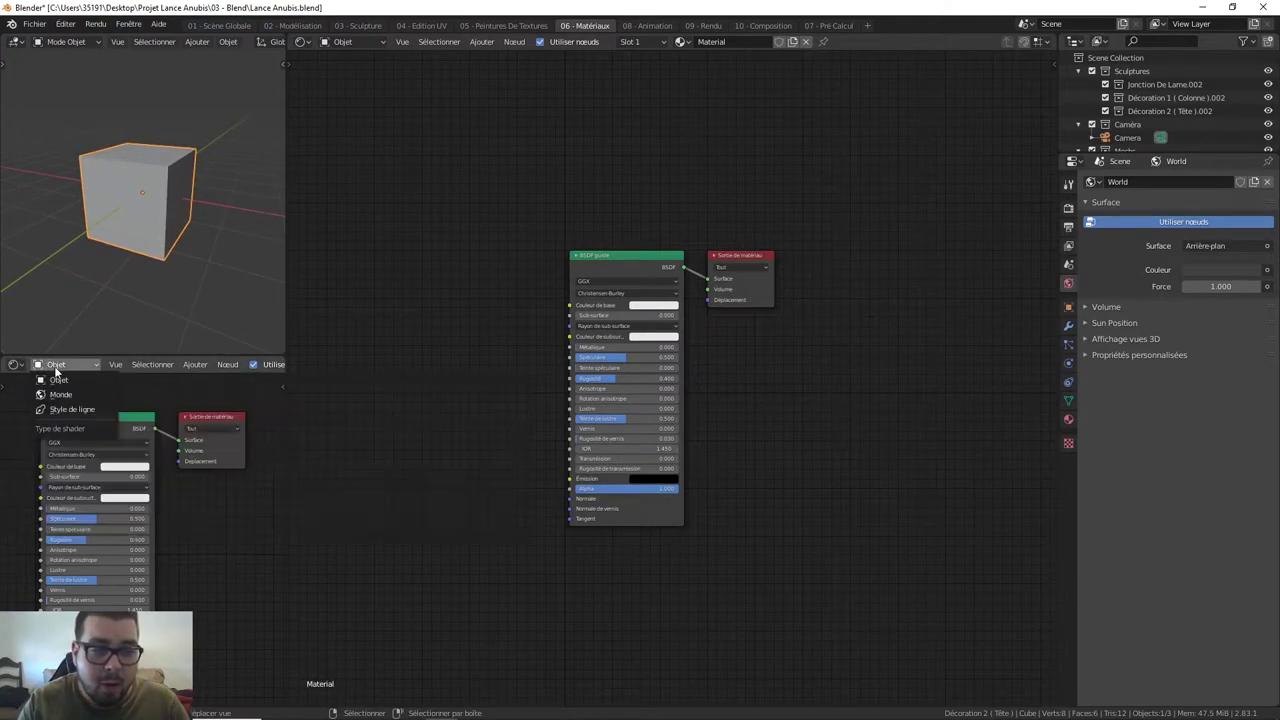
{"action": "left_click", "coordinate": [15, 365]}
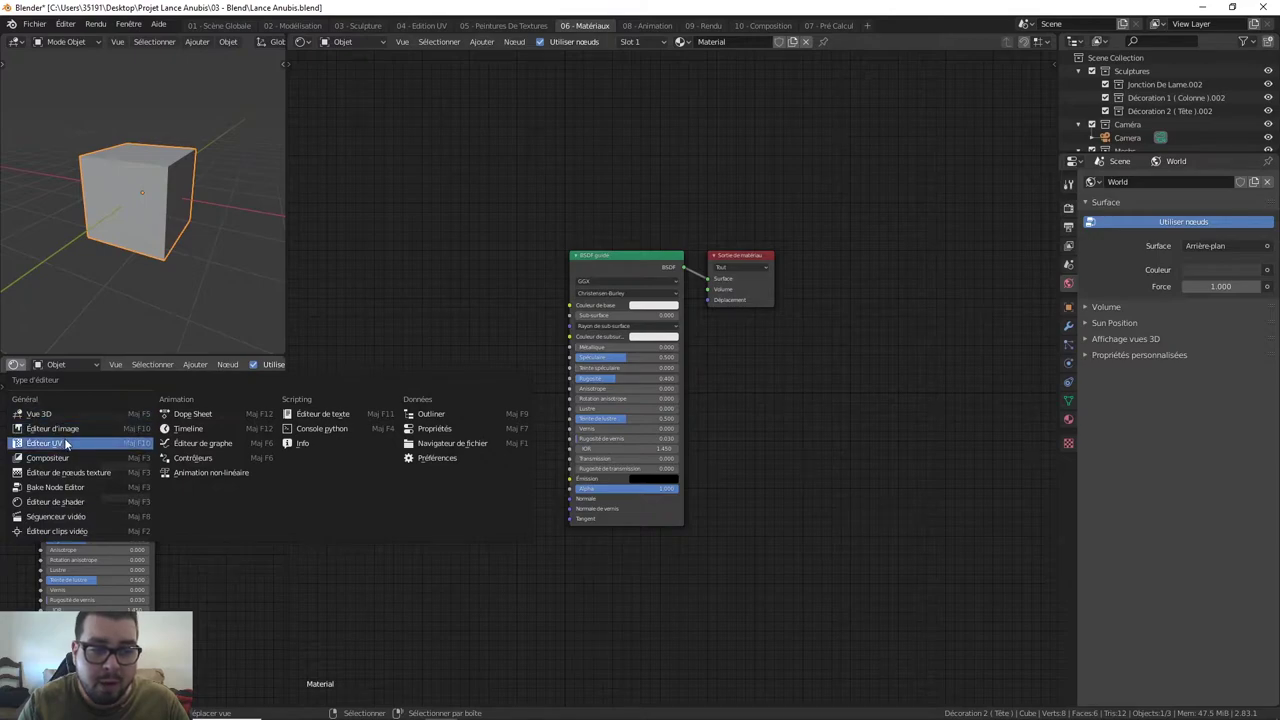
{"action": "left_click", "coordinate": [62, 442]}
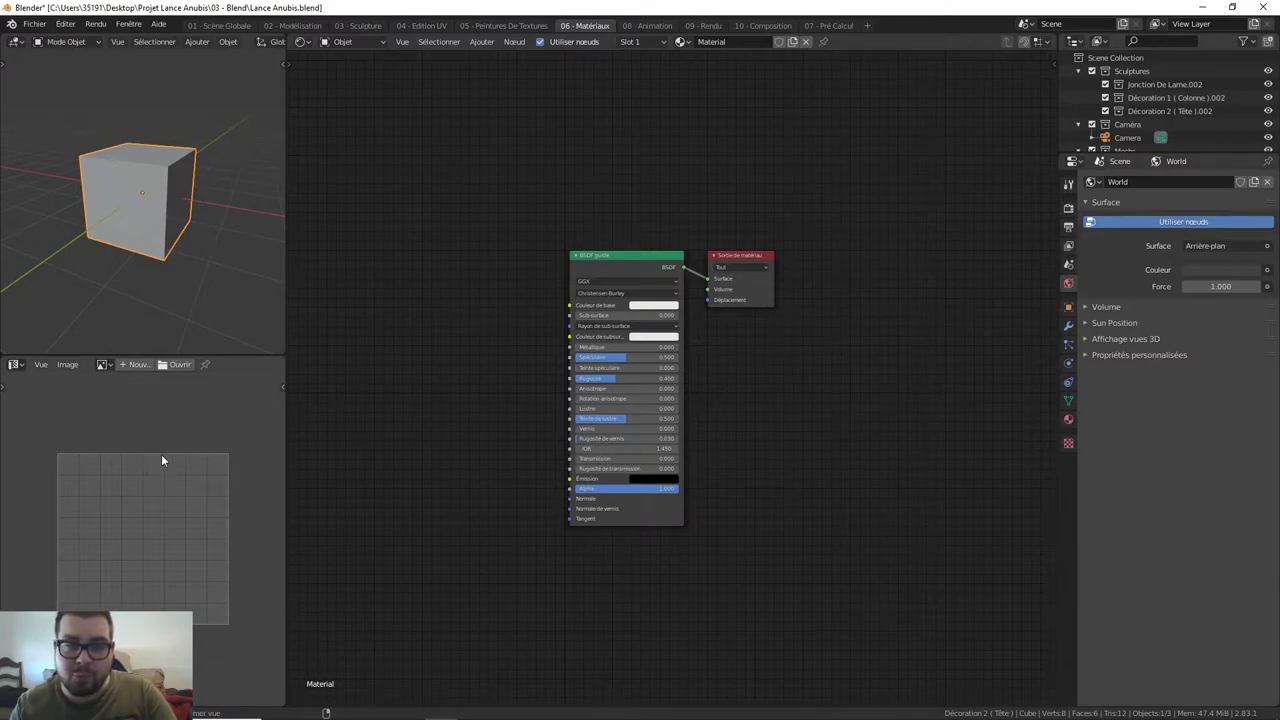
{"action": "middle_click_drag", "start_coordinate": [161, 454], "coordinate": [154, 423], "text": "ctrl"}
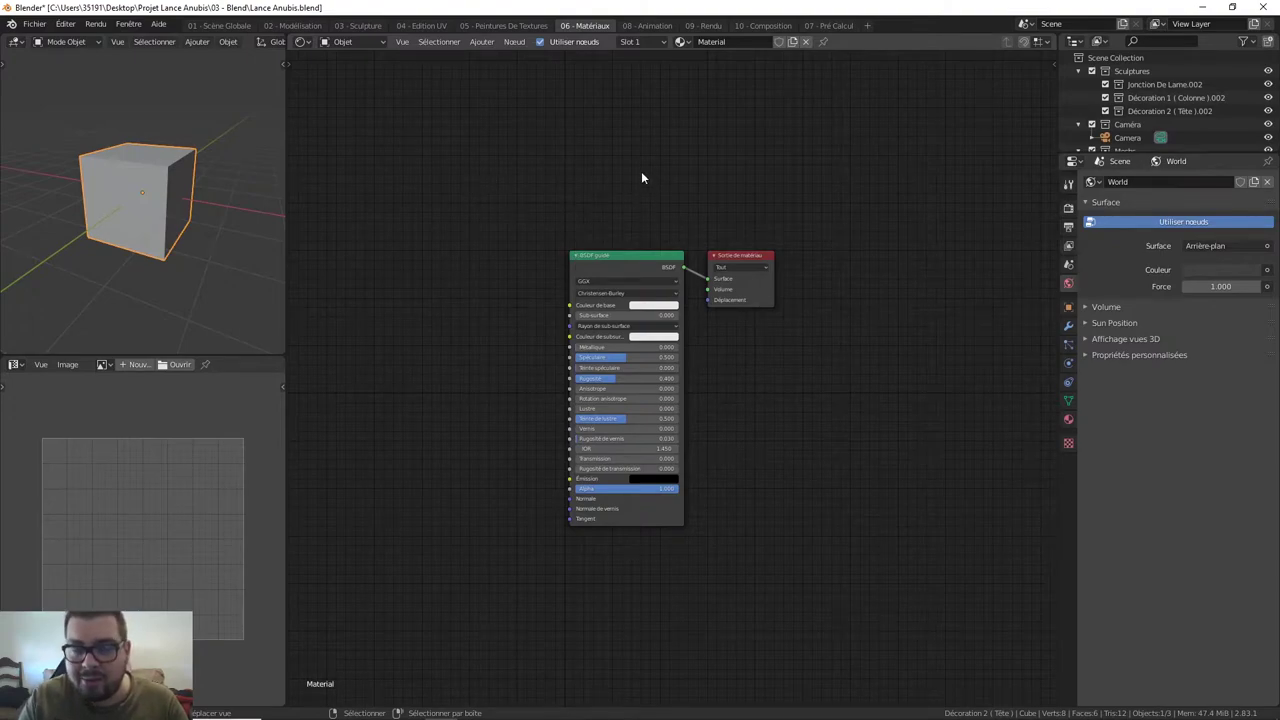
{"action": "left_click", "coordinate": [647, 25]}
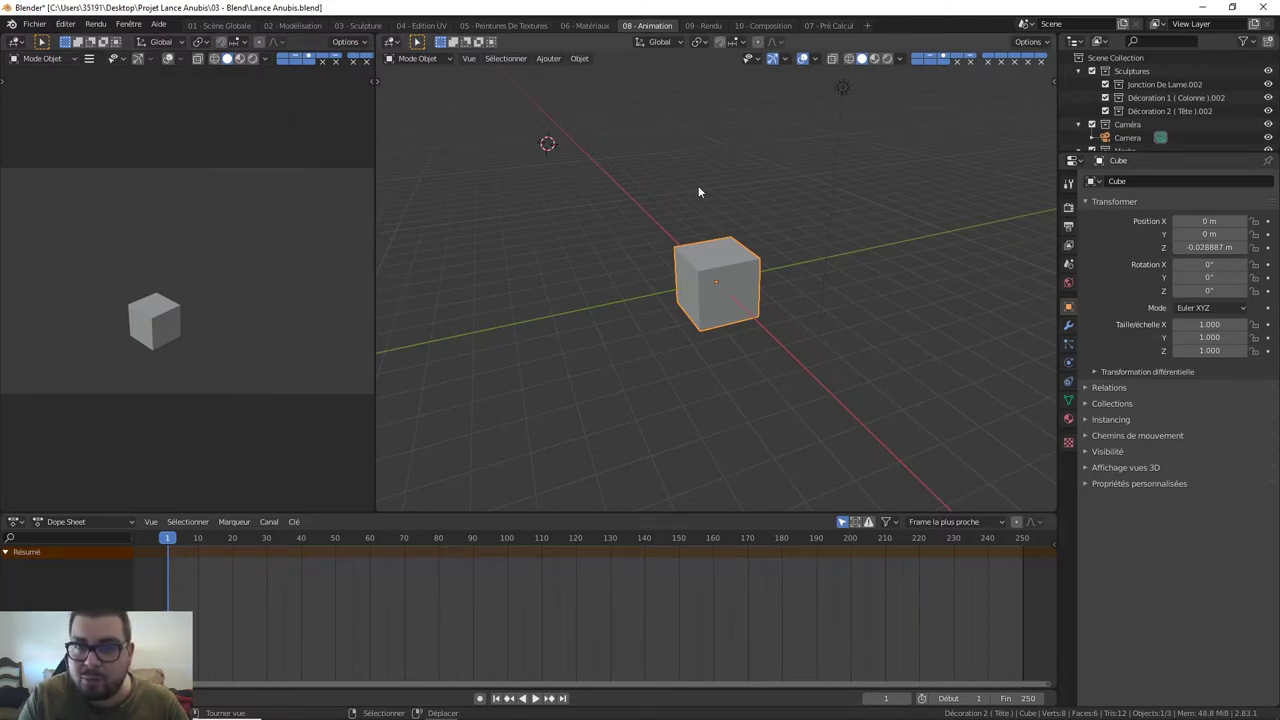
Preview Rendered then Solid shading, set the top-left area to Éditeur de graphe, and go to 09 - Rendu.
{"action": "left_click", "coordinate": [888, 59]}
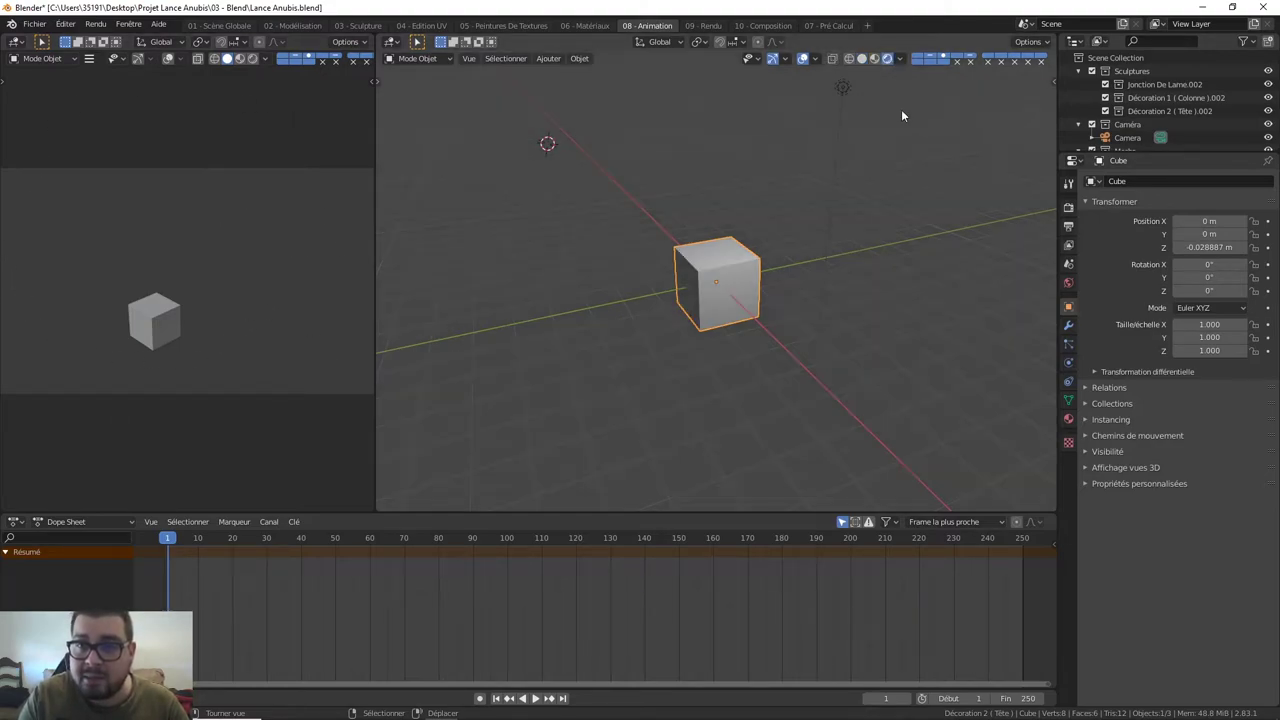
{"action": "left_click", "coordinate": [862, 59]}
{"action": "left_click", "coordinate": [16, 41]}
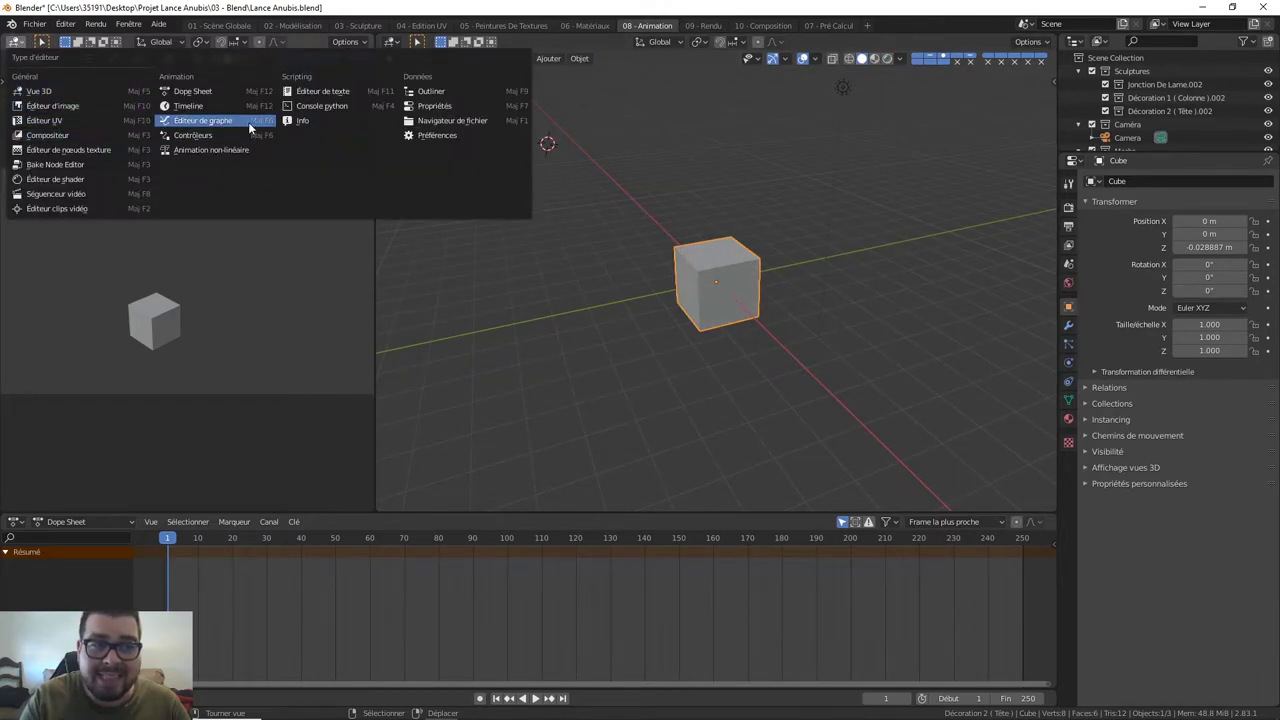
{"action": "left_click", "coordinate": [231, 121]}
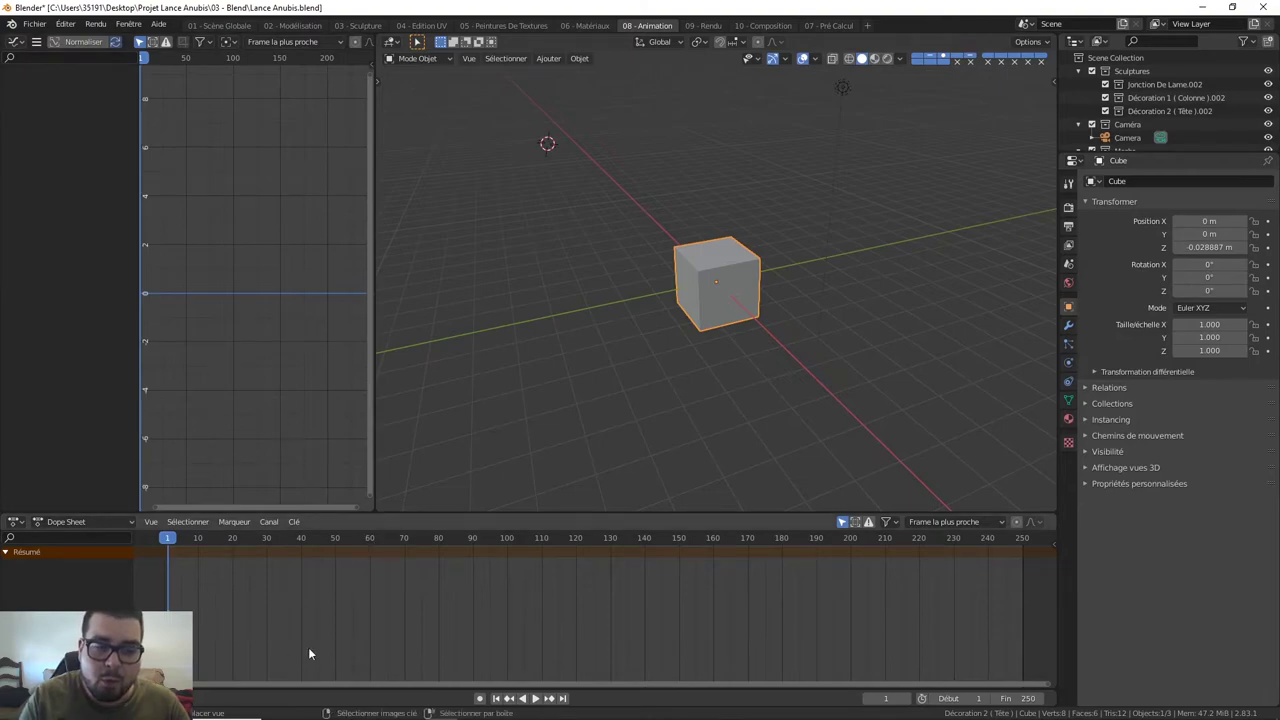
{"action": "key", "text": "ctrl+Page_Down"}
{"action": "left_click", "coordinate": [95, 23]}
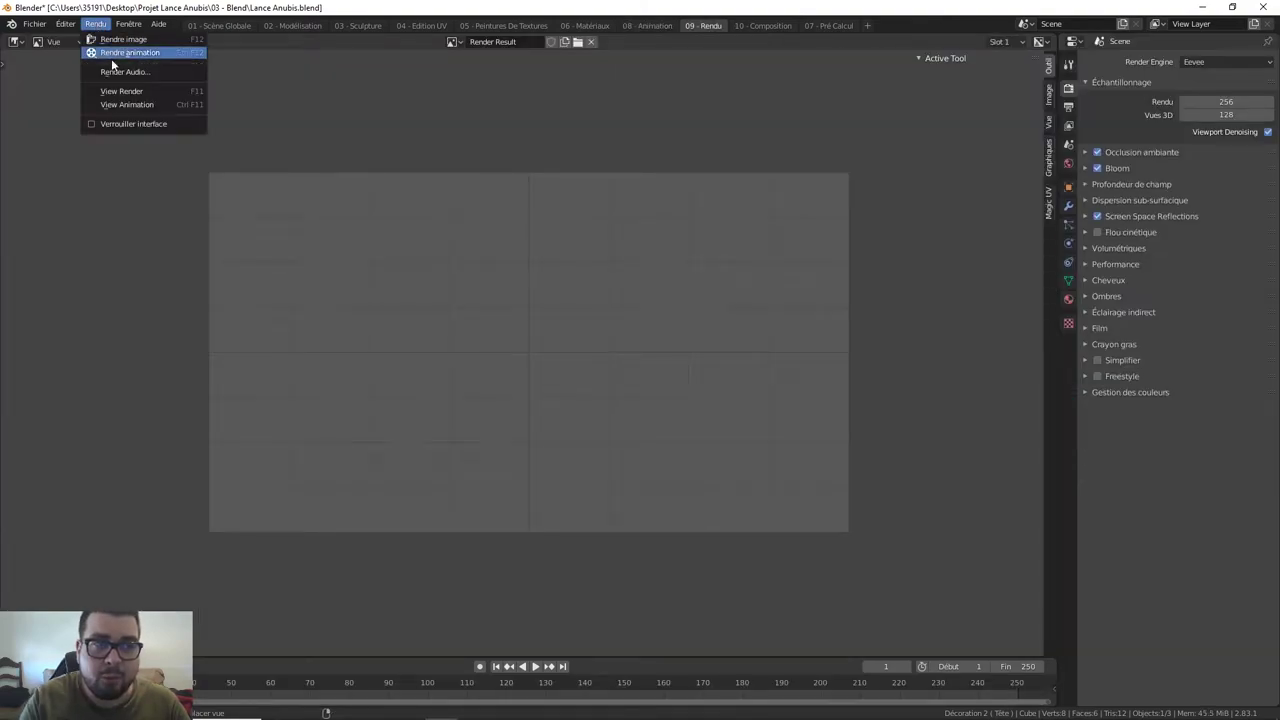
Open and close the Render menu and pan the empty Render Result image.
{"action": "left_click", "coordinate": [128, 121]}
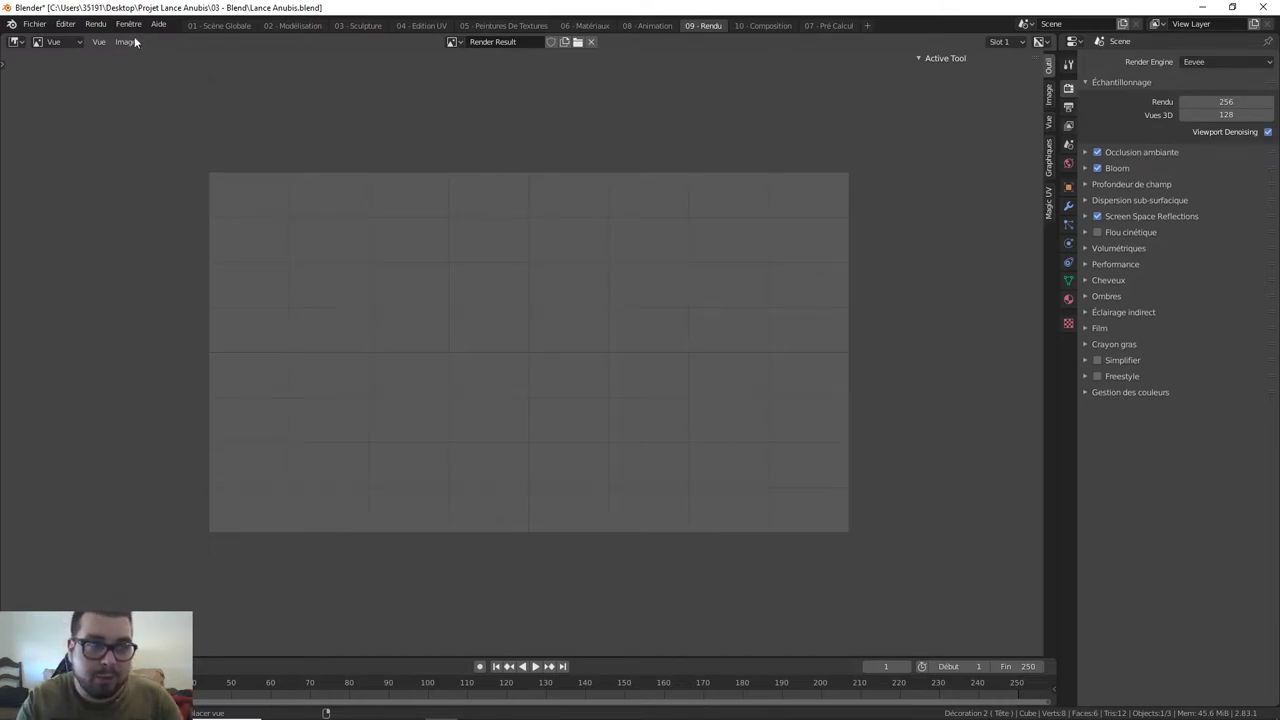
{"action": "left_click", "coordinate": [95, 23]}
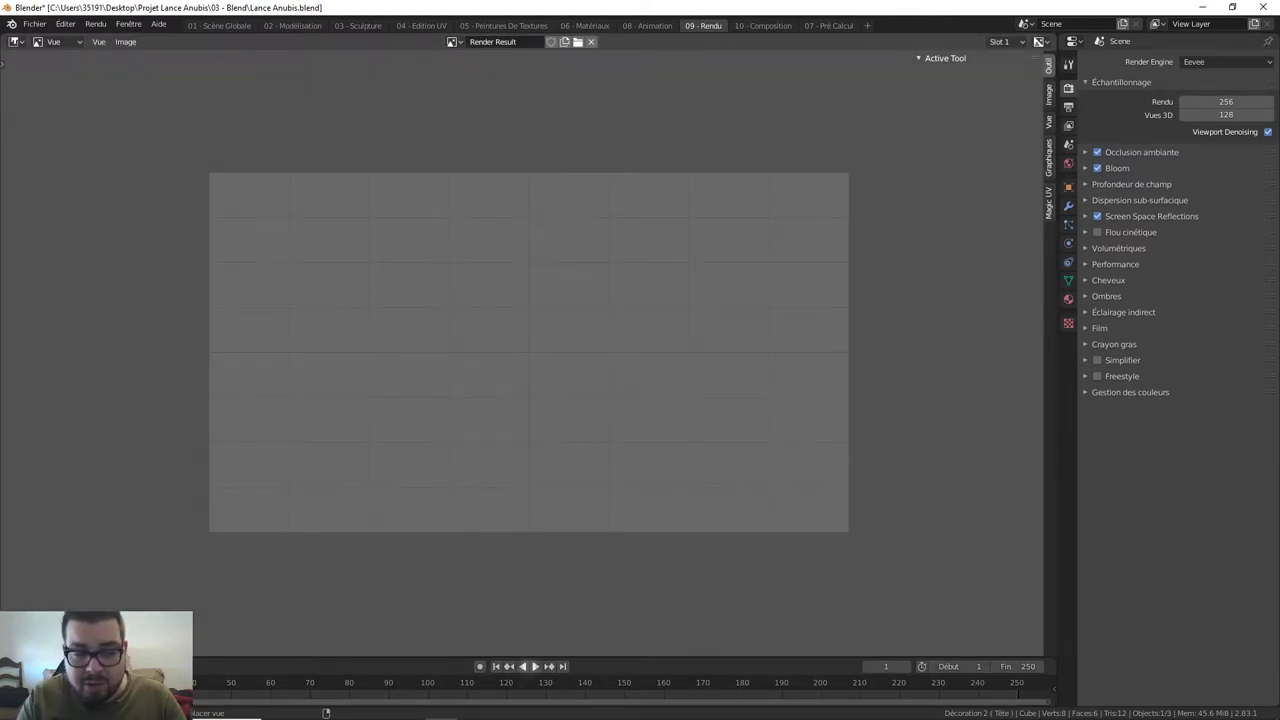
{"action": "middle_click_drag", "start_coordinate": [465, 413], "coordinate": [465, 438]}
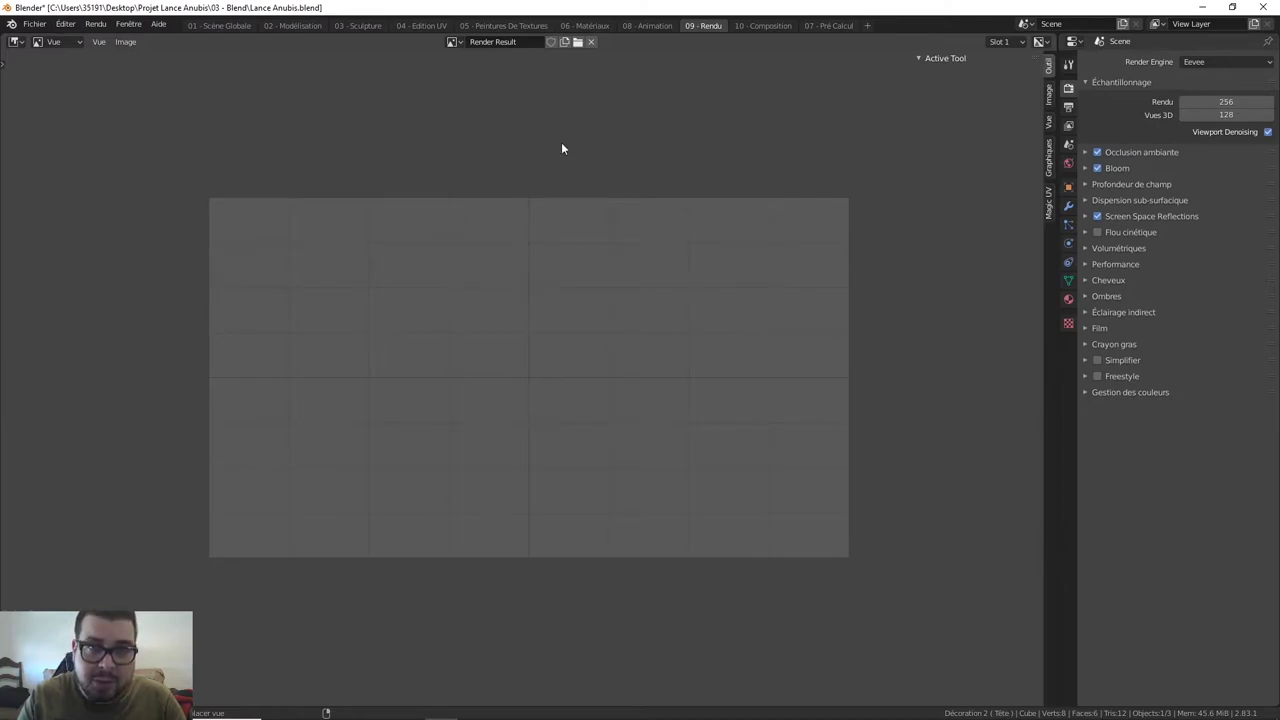
In 10 - Composition, hide the node editor sidebar and merge the Dope Sheet into the compositor.
{"action": "left_click", "coordinate": [760, 25]}
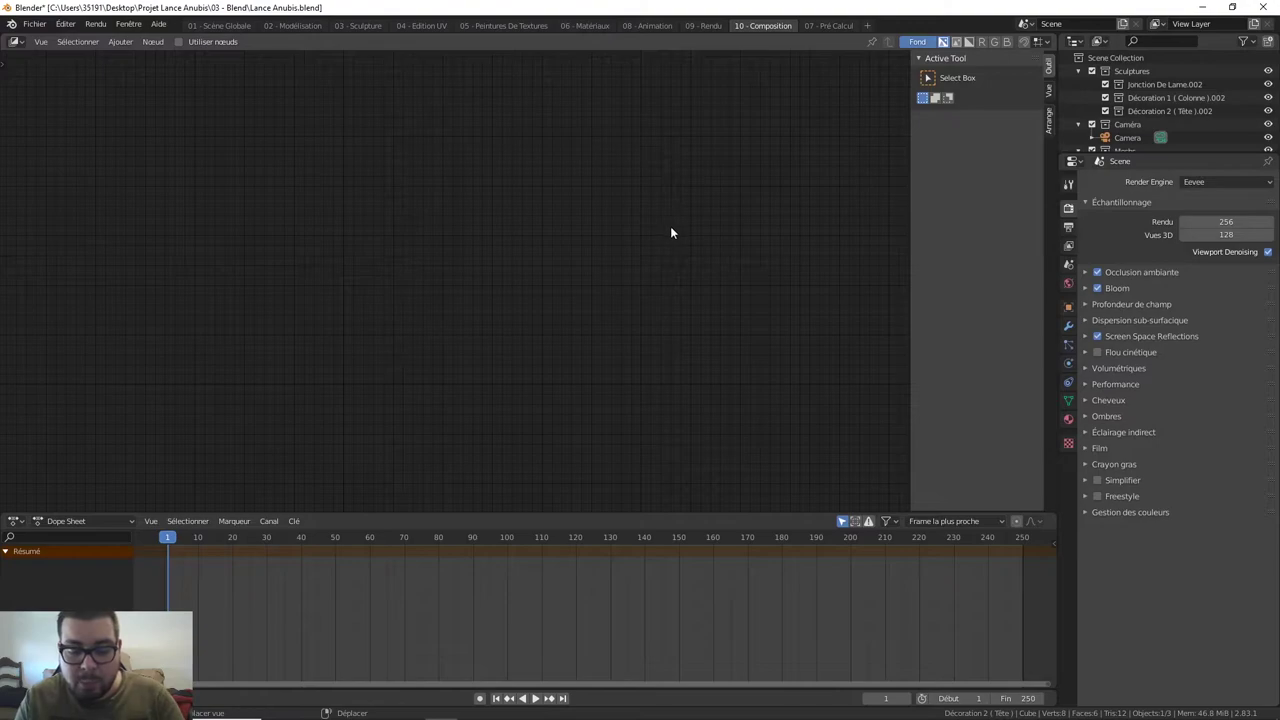
{"action": "key", "text": "n"}
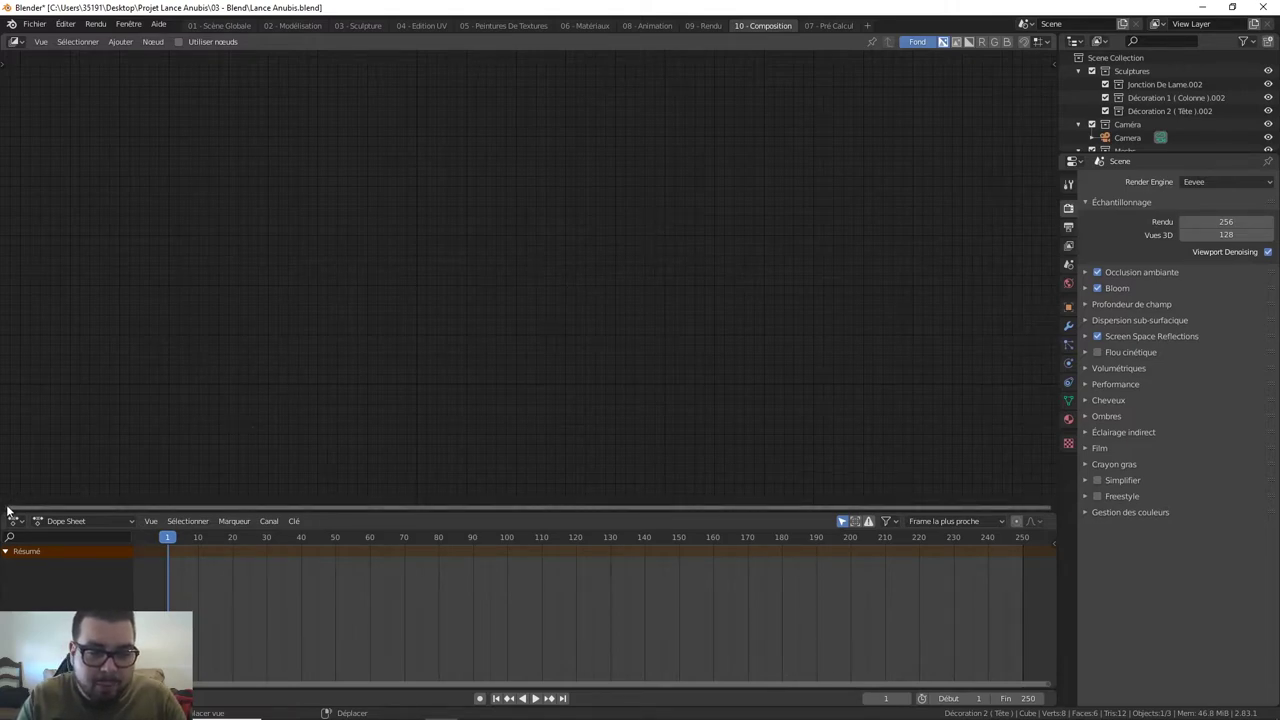
{"action": "left_click_drag", "start_coordinate": [2, 507], "coordinate": [10, 544]}
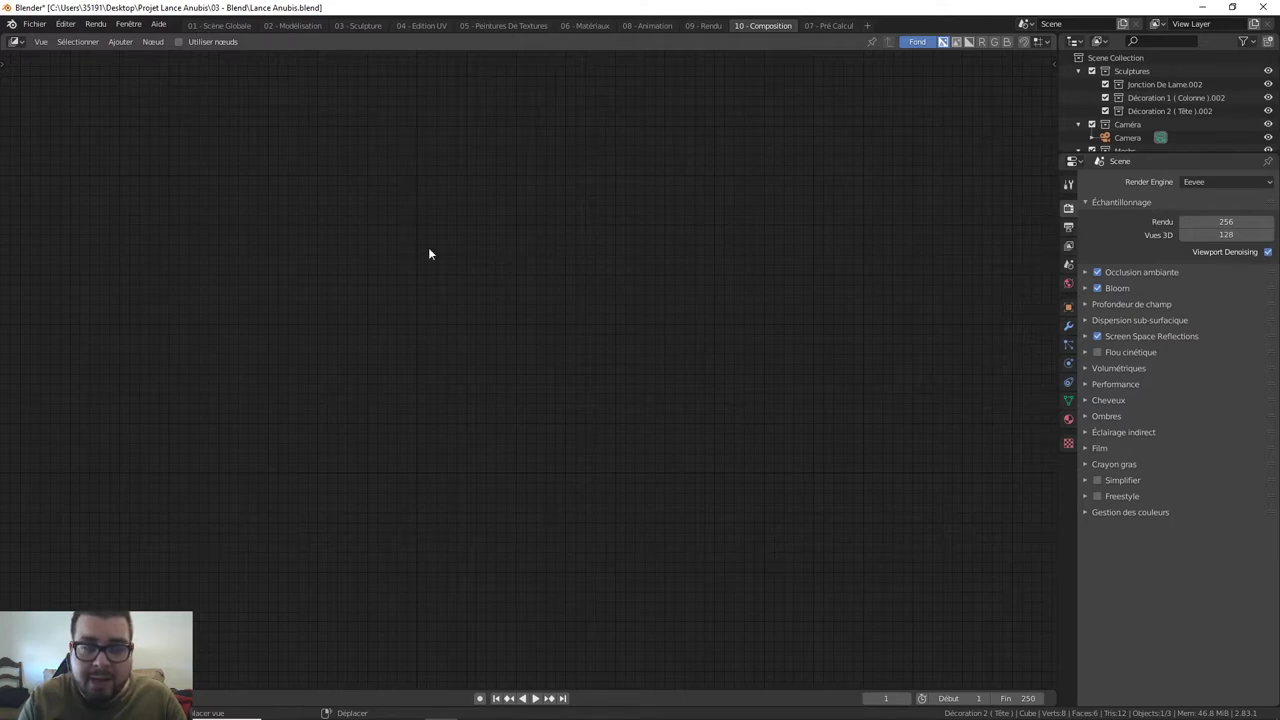
Enable Utiliser nœuds, move Calques de rendu to the left and Composite up-right.
{"action": "left_click", "coordinate": [180, 42]}
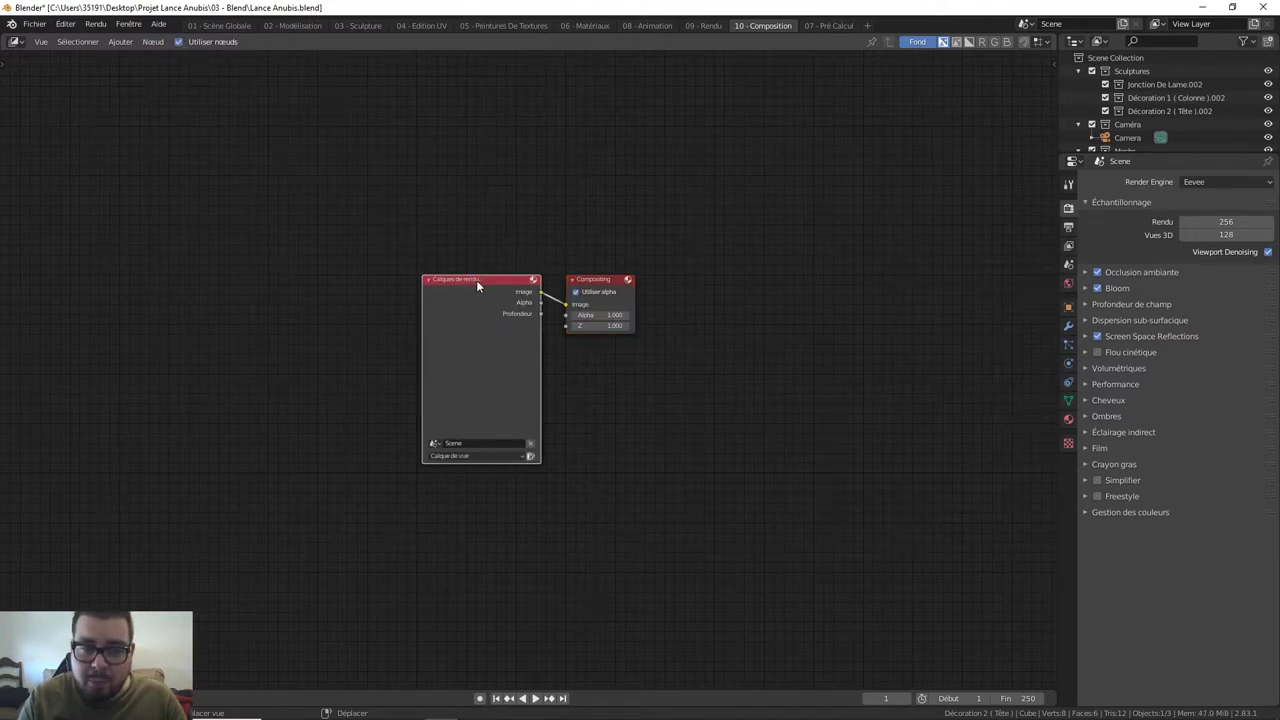
{"action": "mouse_move", "coordinate": [474, 282]}
{"action": "left_mouse_down"}
{"action": "mouse_move", "coordinate": [429, 201]}
{"action": "mouse_move", "coordinate": [452, 162]}
{"action": "mouse_move", "coordinate": [295, 222]}
{"action": "mouse_move", "coordinate": [118, 228]}
{"action": "mouse_move", "coordinate": [105, 263]}
{"action": "left_mouse_up"}
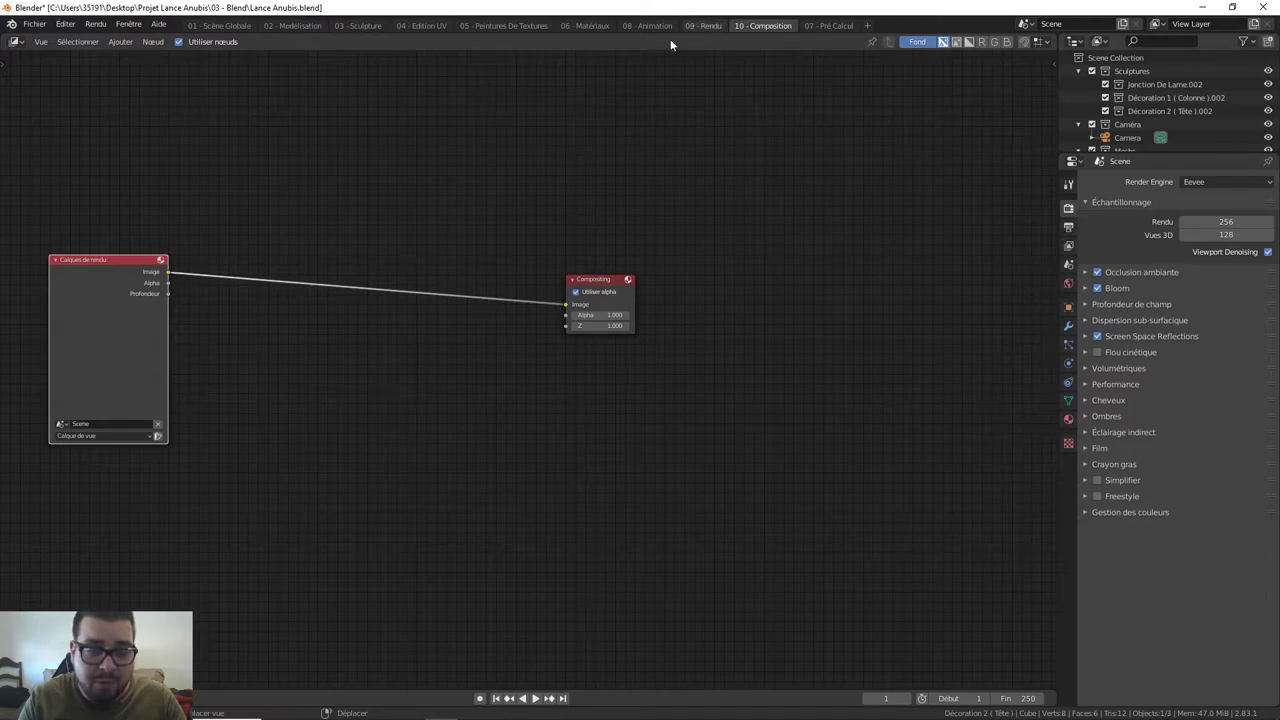
{"action": "left_click_drag", "start_coordinate": [120, 264], "coordinate": [123, 272]}
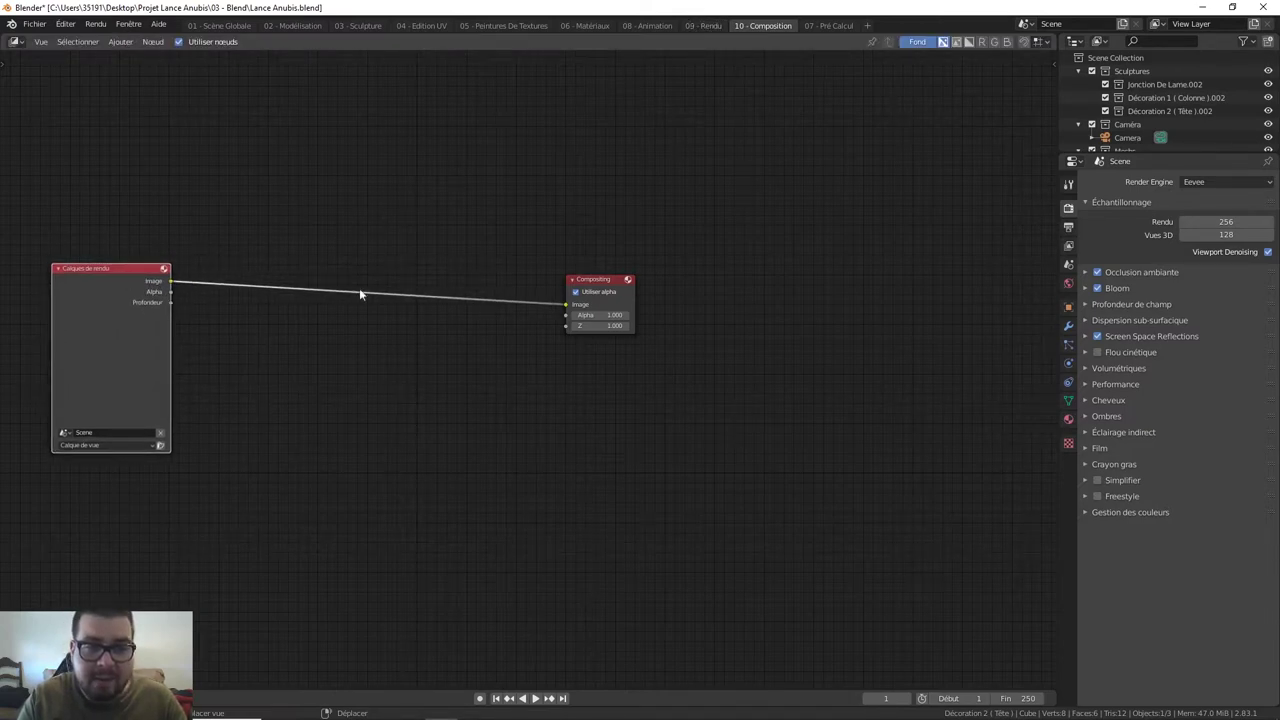
{"action": "left_click_drag", "start_coordinate": [587, 287], "coordinate": [644, 252]}
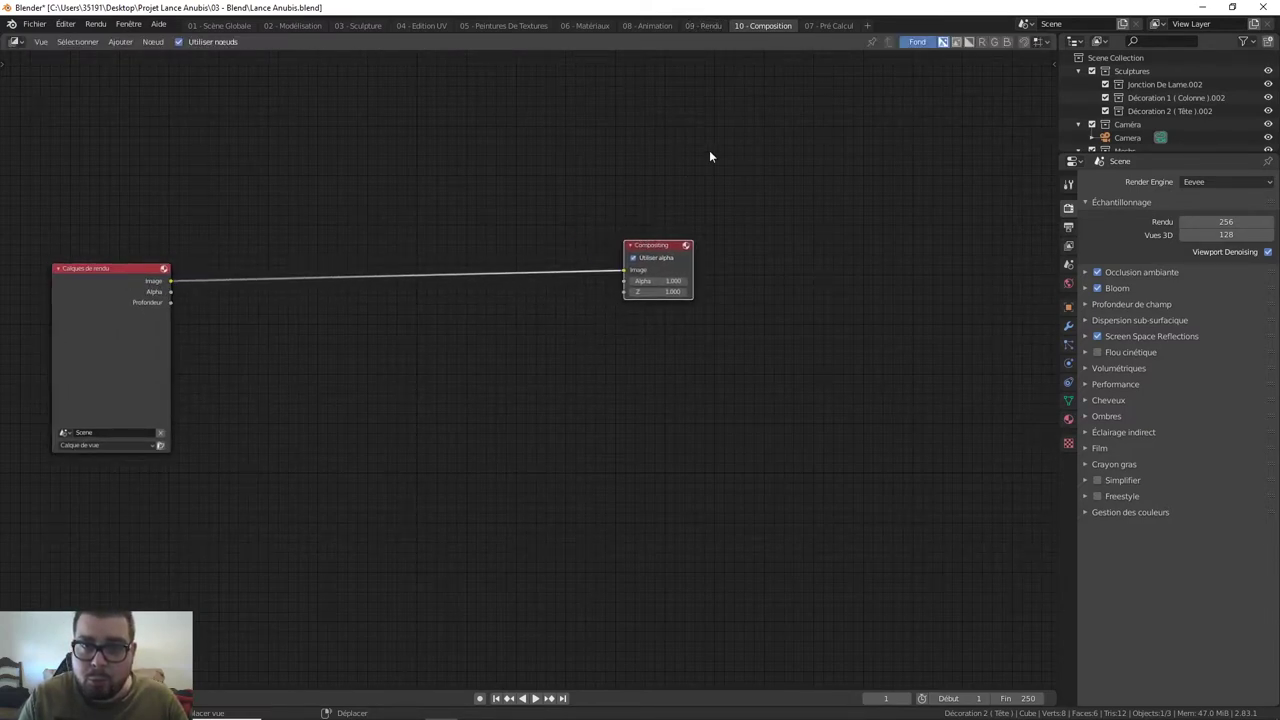
{"action": "mouse_move", "coordinate": [652, 244]}
{"action": "left_mouse_down"}
{"action": "mouse_move", "coordinate": [670, 233]}
{"action": "mouse_move", "coordinate": [672, 248]}
{"action": "left_mouse_up"}
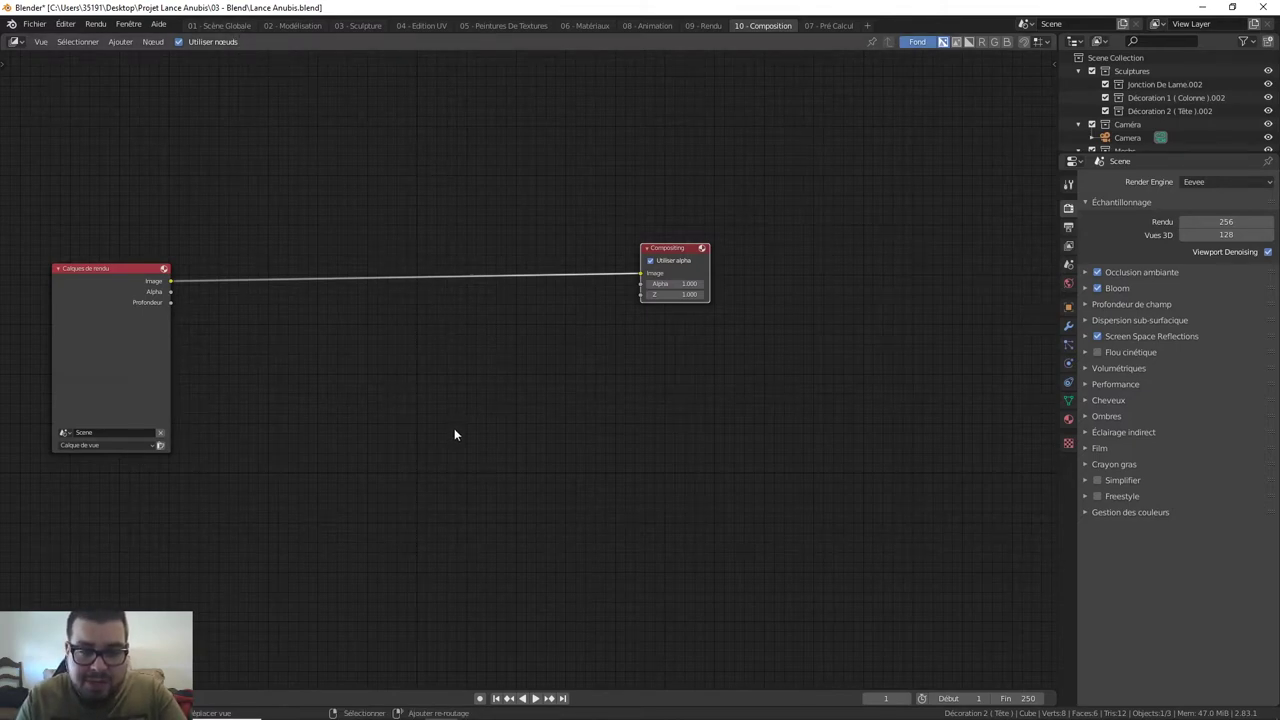
{"action": "key", "text": "shift+a"}
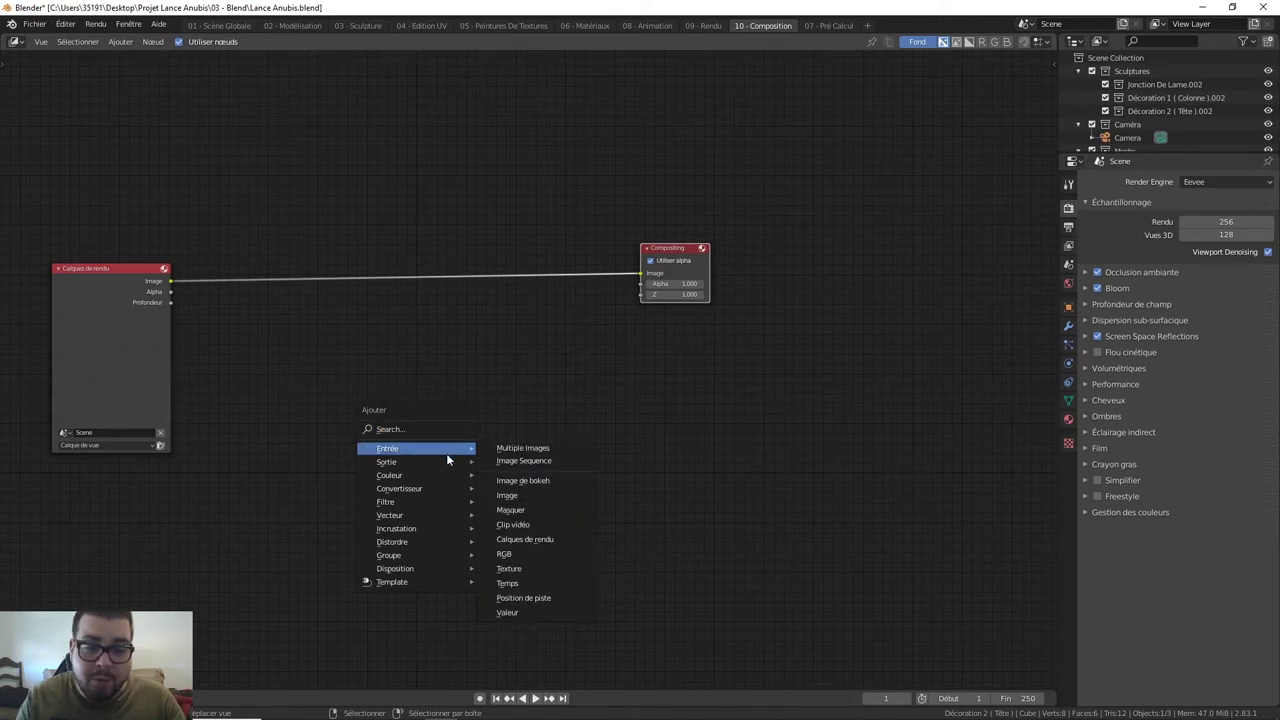
{"action": "mouse_move", "coordinate": [415, 462]}
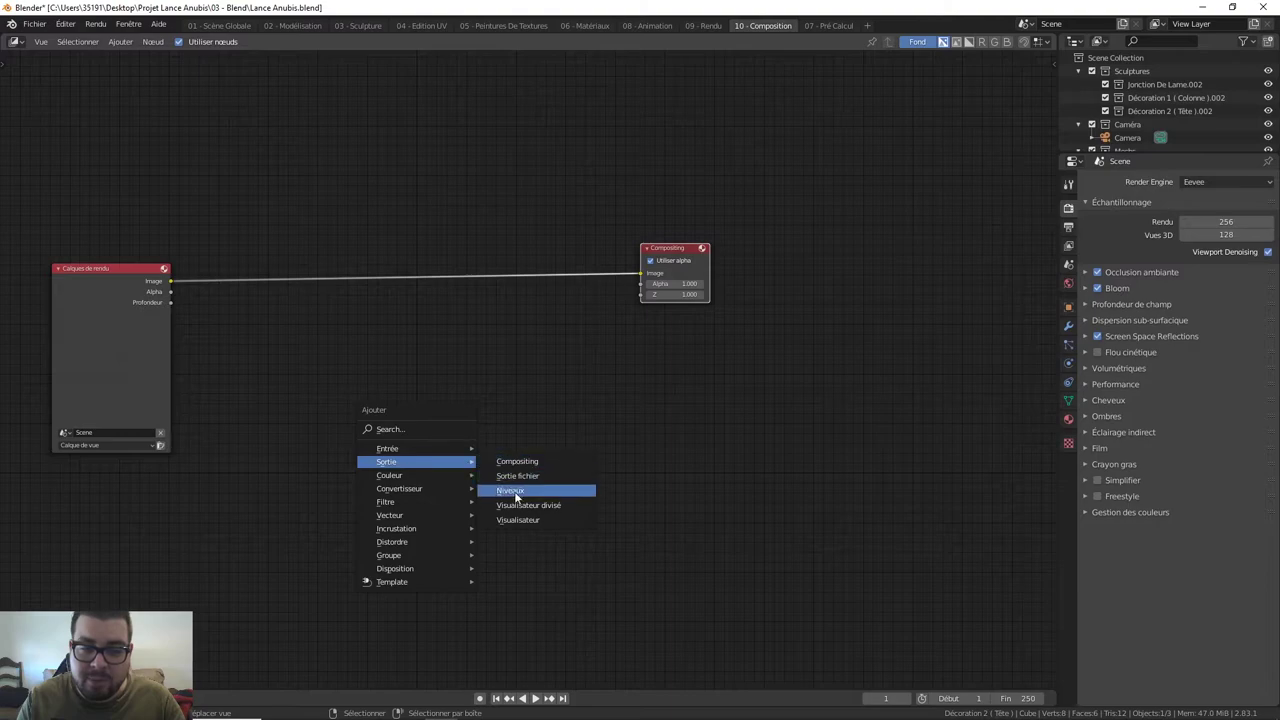
Add a Visualisateur node and link the Calques de rendu Image output to it.
{"action": "left_click", "coordinate": [541, 520]}
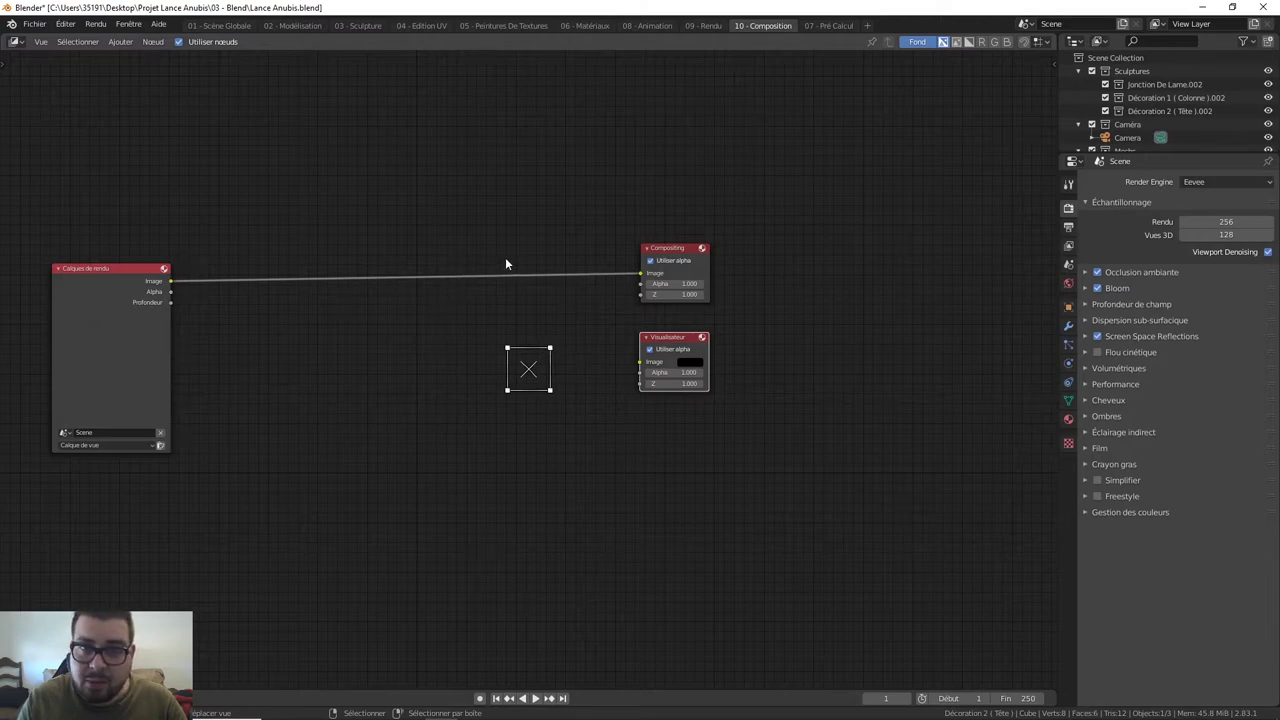
{"action": "mouse_move", "coordinate": [551, 348]}
{"action": "left_mouse_down"}
{"action": "mouse_move", "coordinate": [622, 272]}
{"action": "mouse_move", "coordinate": [561, 314]}
{"action": "left_mouse_up"}
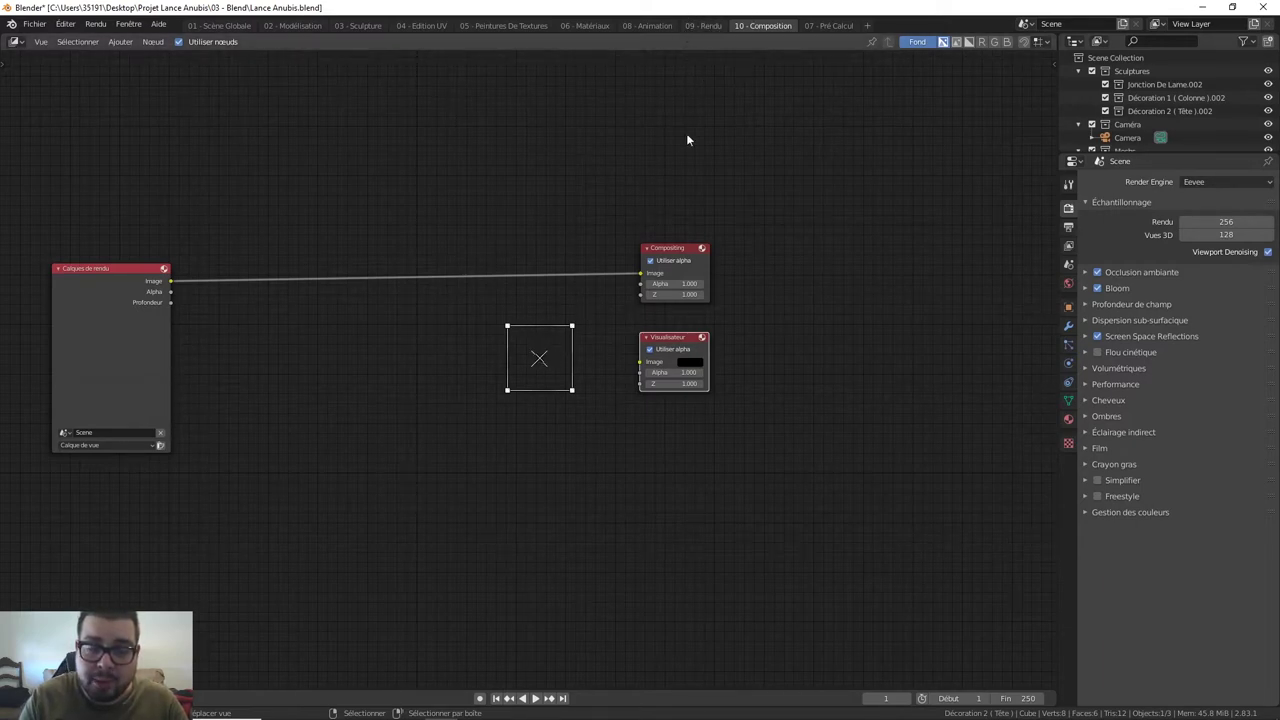
{"action": "left_click_drag", "start_coordinate": [164, 281], "coordinate": [641, 361]}
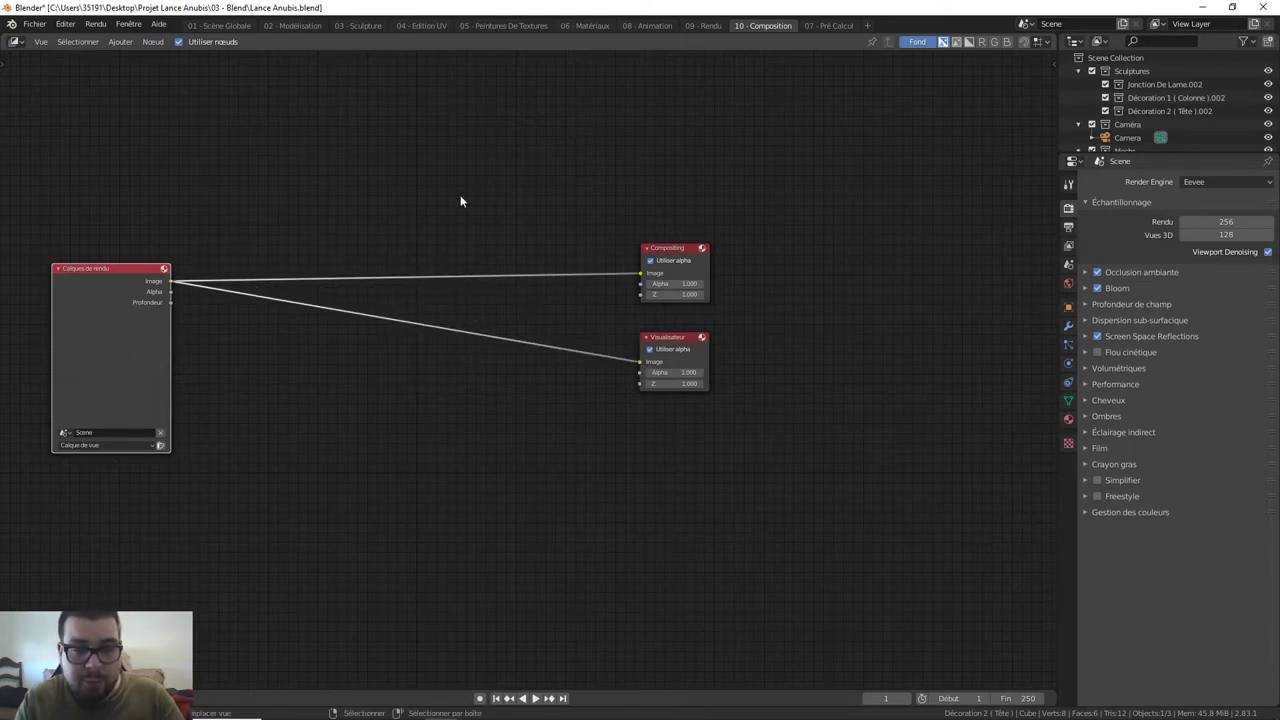
{"action": "key", "text": "shift+a"}
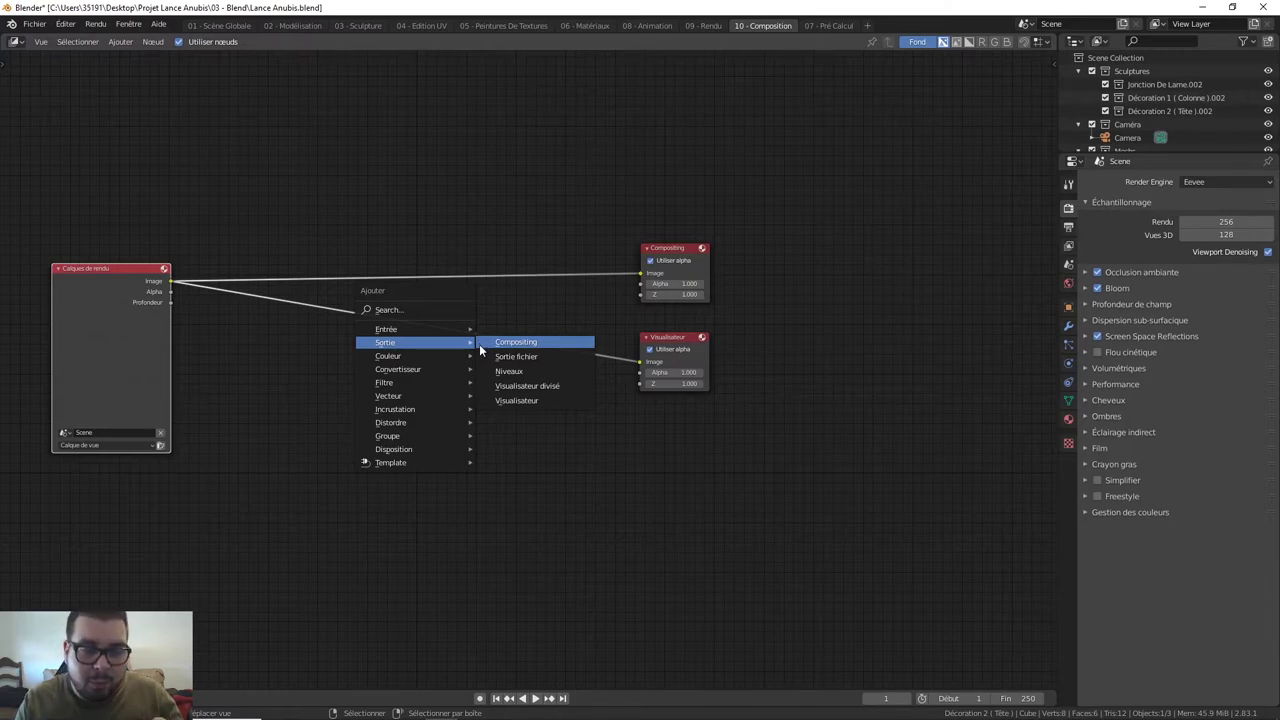
{"action": "mouse_move", "coordinate": [414, 382]}
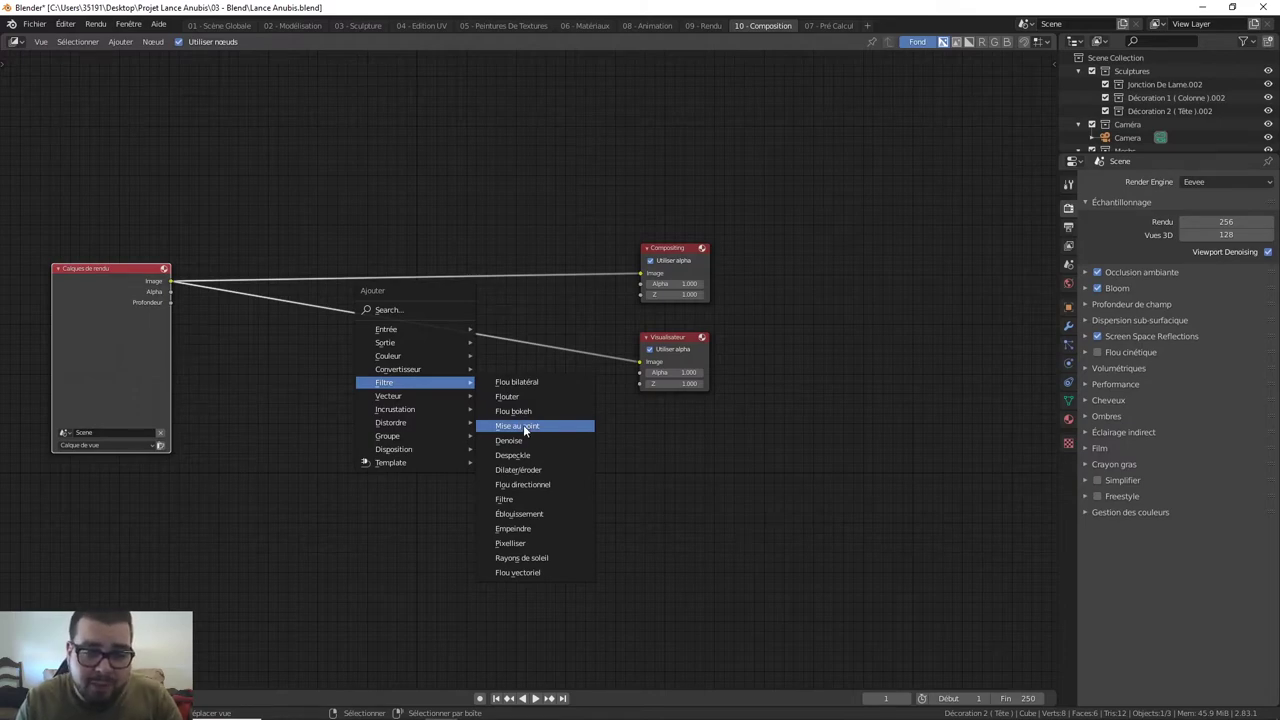
Insert a Denoise node on the Render Layers link and feed its Image output to the Visualisateur.
{"action": "left_click", "coordinate": [519, 440]}
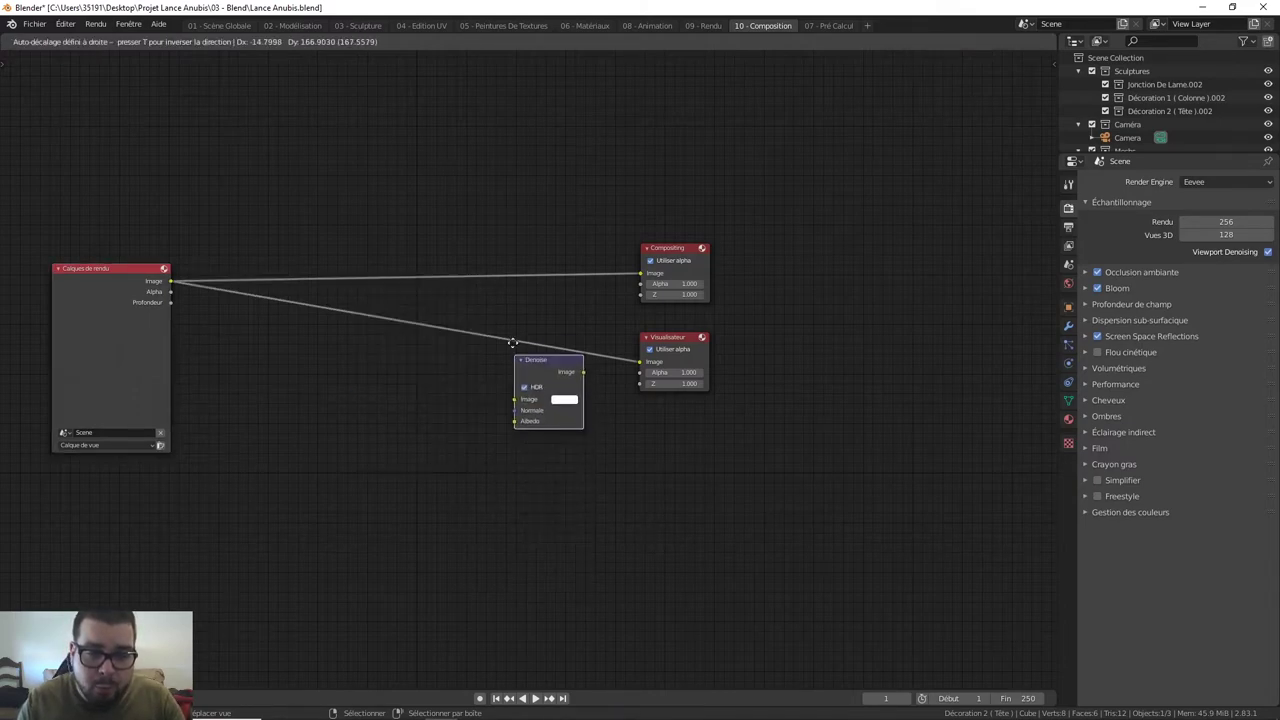
{"action": "left_click", "coordinate": [453, 231]}
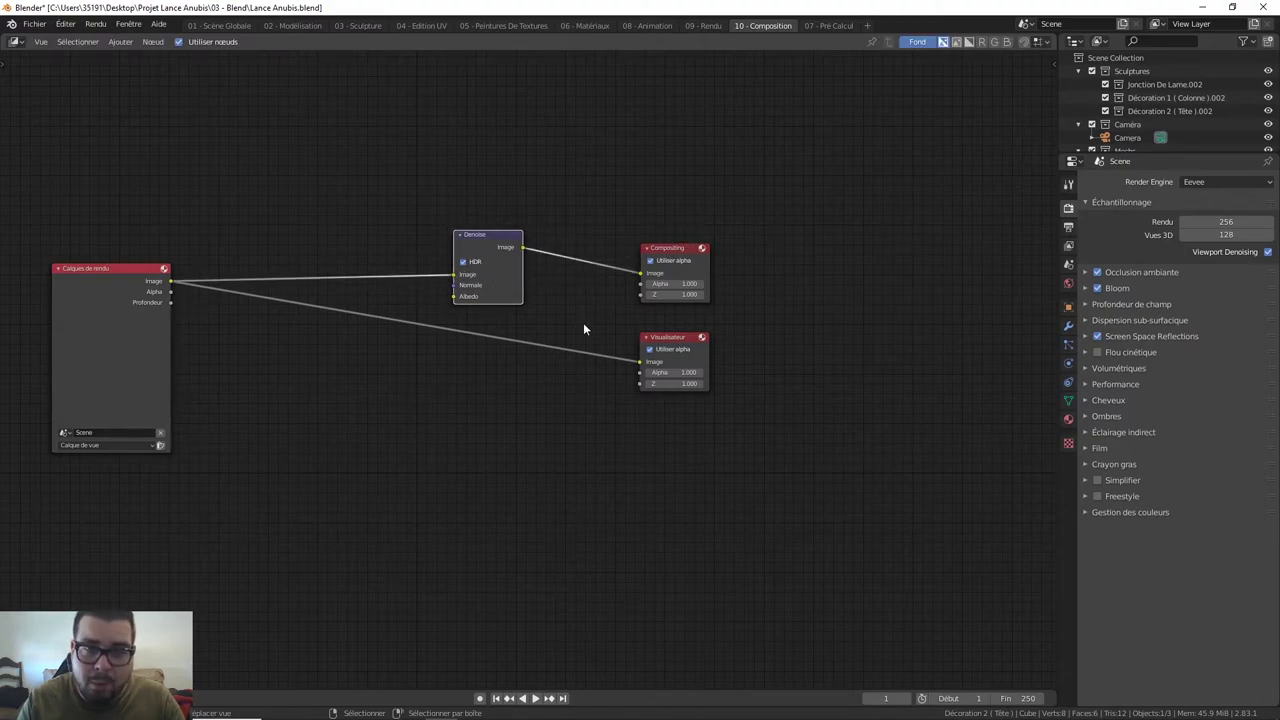
{"action": "mouse_move", "coordinate": [500, 237]}
{"action": "left_mouse_down"}
{"action": "mouse_move", "coordinate": [464, 198]}
{"action": "mouse_move", "coordinate": [615, 270]}
{"action": "left_mouse_up"}
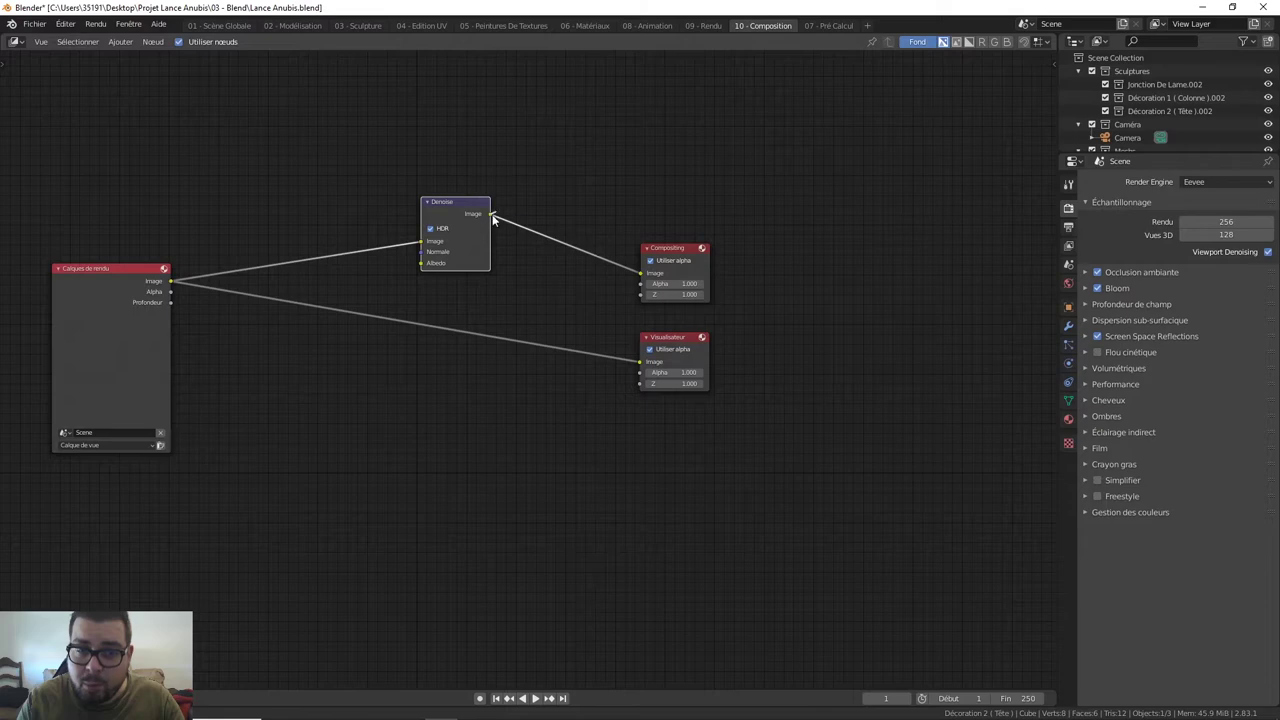
{"action": "left_click_drag", "start_coordinate": [529, 241], "coordinate": [641, 361]}
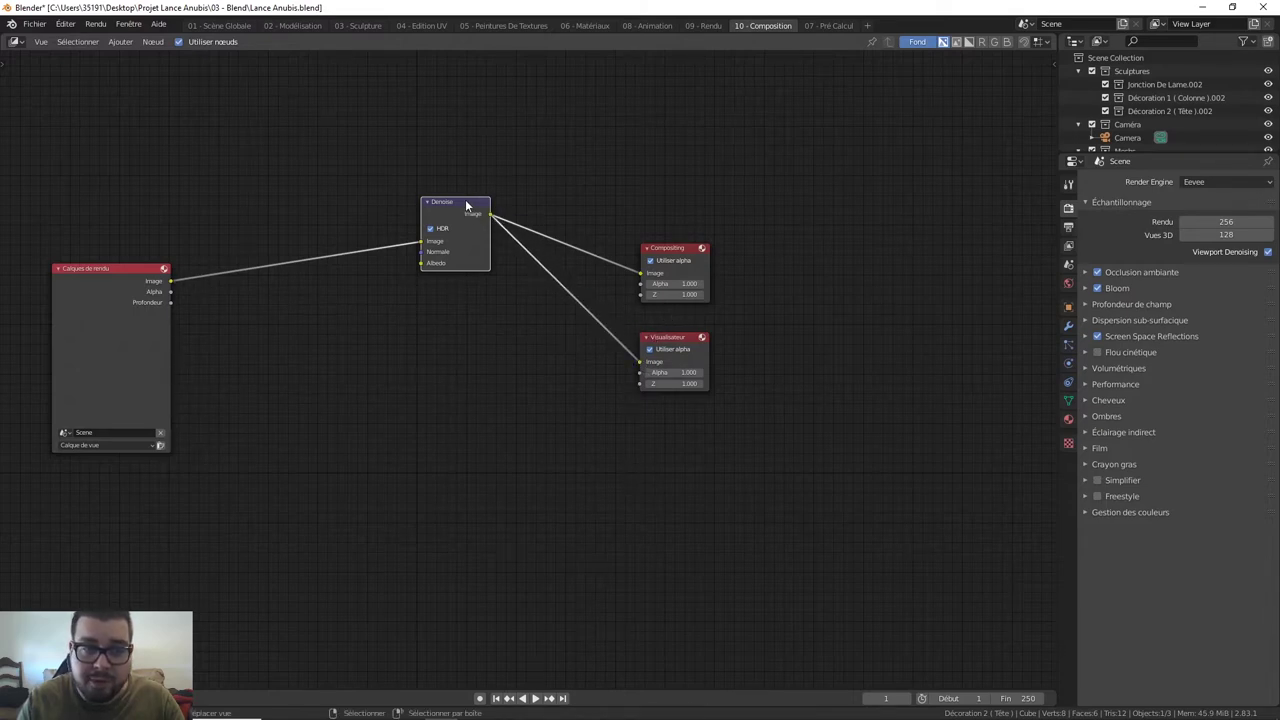
Tidy the layout by repositioning Calques de rendu, Denoise, Composite and Visualisateur nodes.
{"action": "left_click_drag", "start_coordinate": [466, 205], "coordinate": [464, 238]}
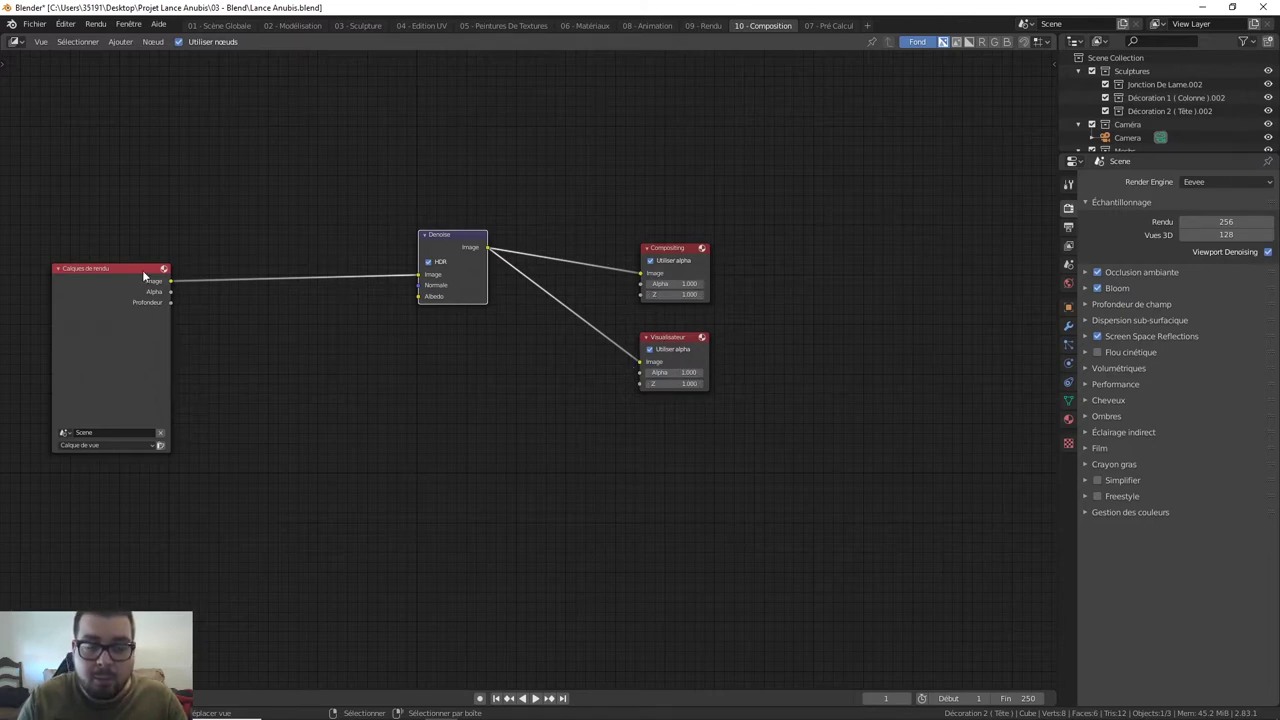
{"action": "left_click_drag", "start_coordinate": [115, 267], "coordinate": [138, 232]}
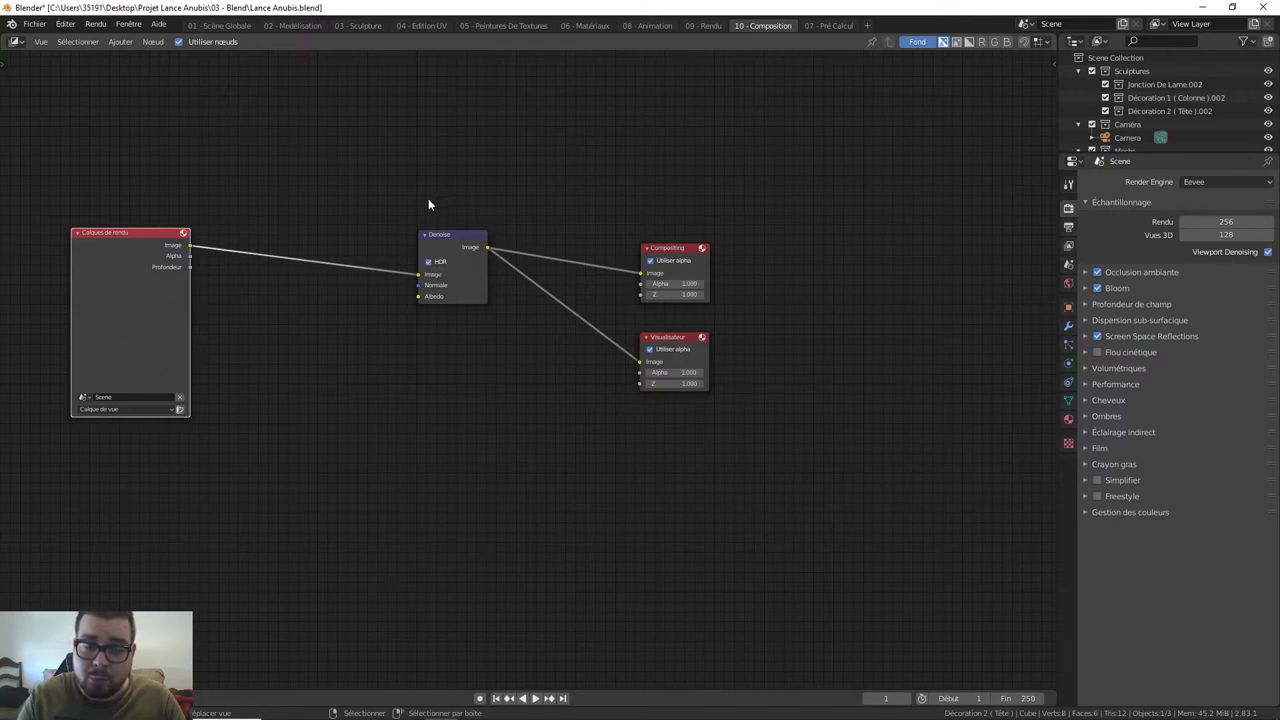
{"action": "left_click_drag", "start_coordinate": [456, 233], "coordinate": [456, 219]}
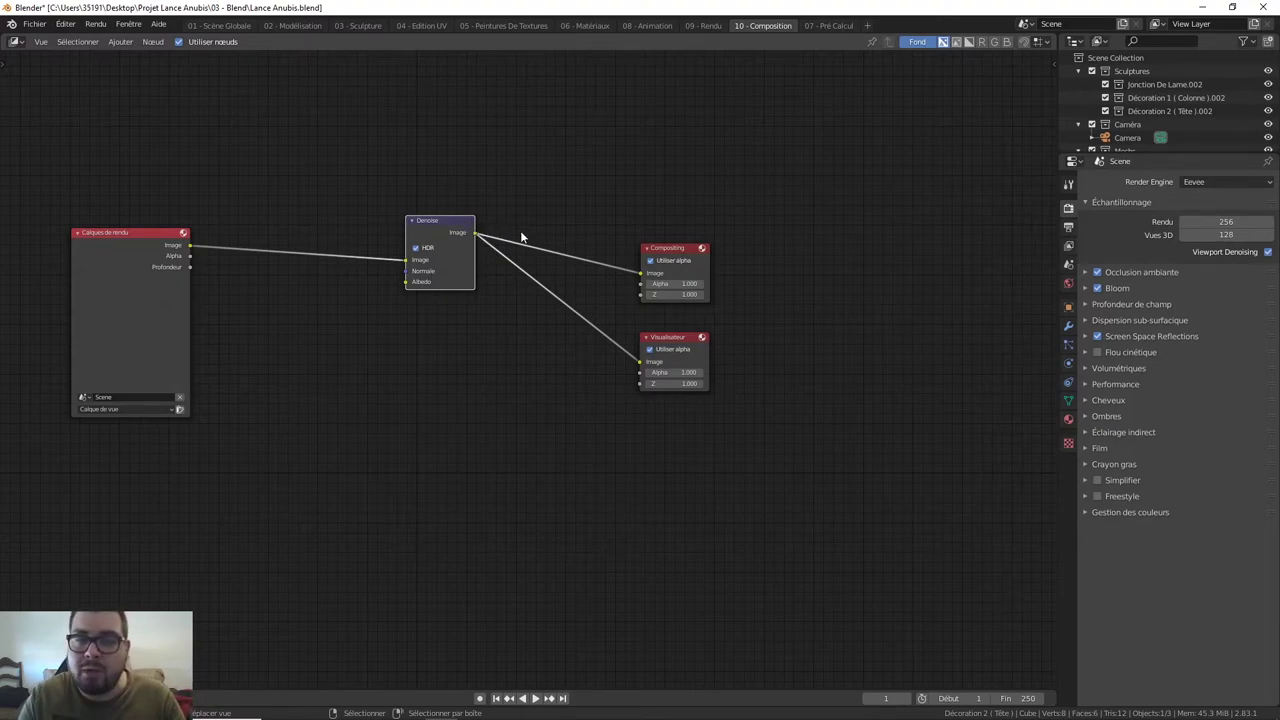
{"action": "left_click_drag", "start_coordinate": [680, 250], "coordinate": [673, 178]}
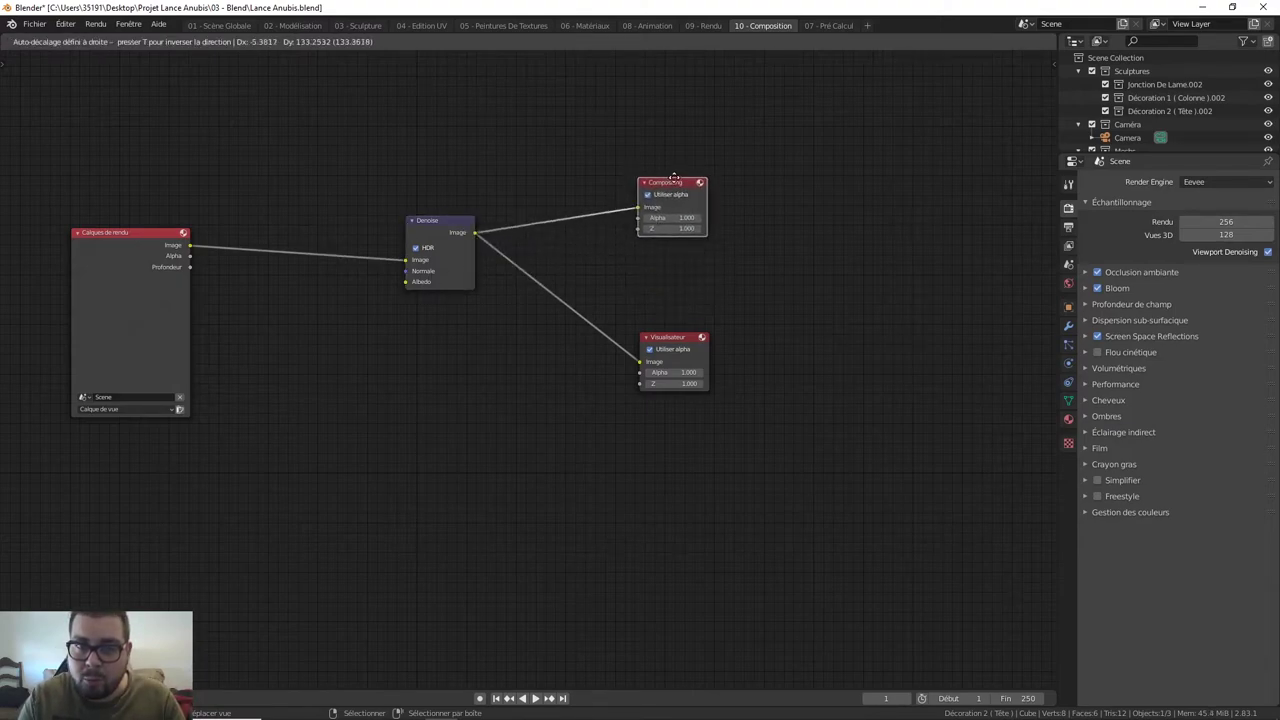
{"action": "left_click", "coordinate": [677, 340]}
{"action": "left_click_drag", "start_coordinate": [677, 340], "coordinate": [671, 273]}
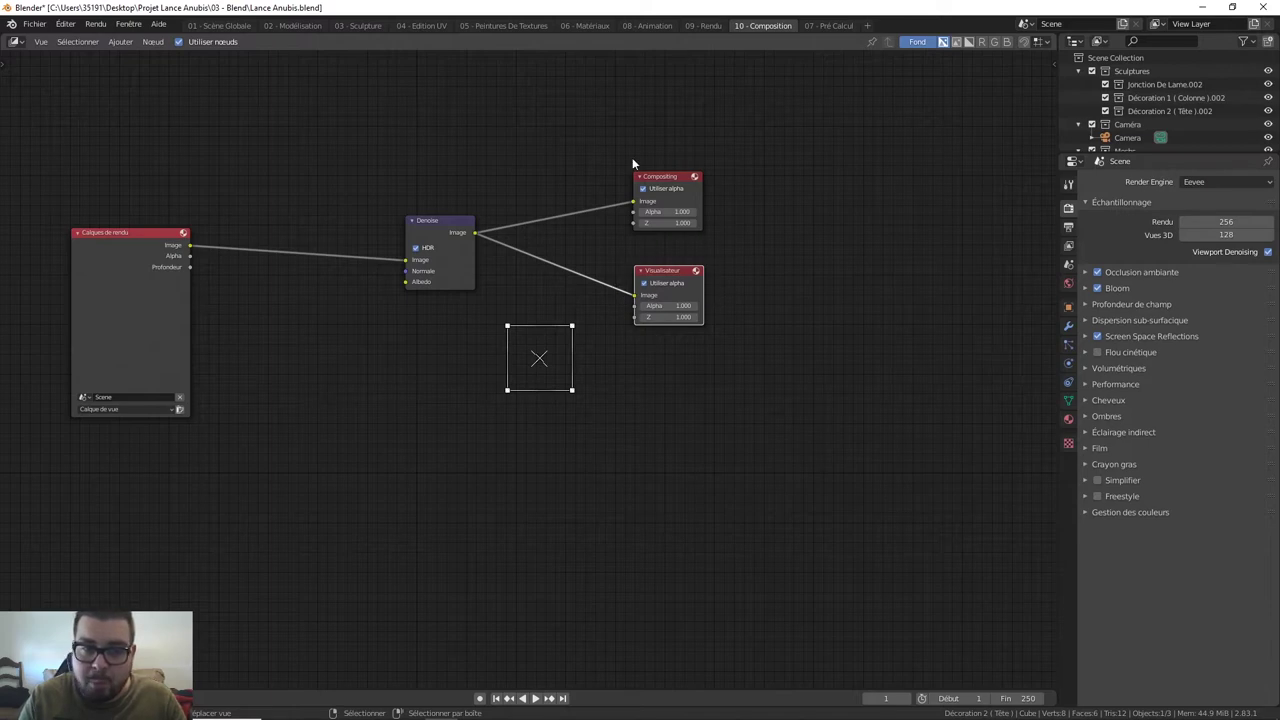
{"action": "left_click_drag", "start_coordinate": [445, 232], "coordinate": [362, 226]}
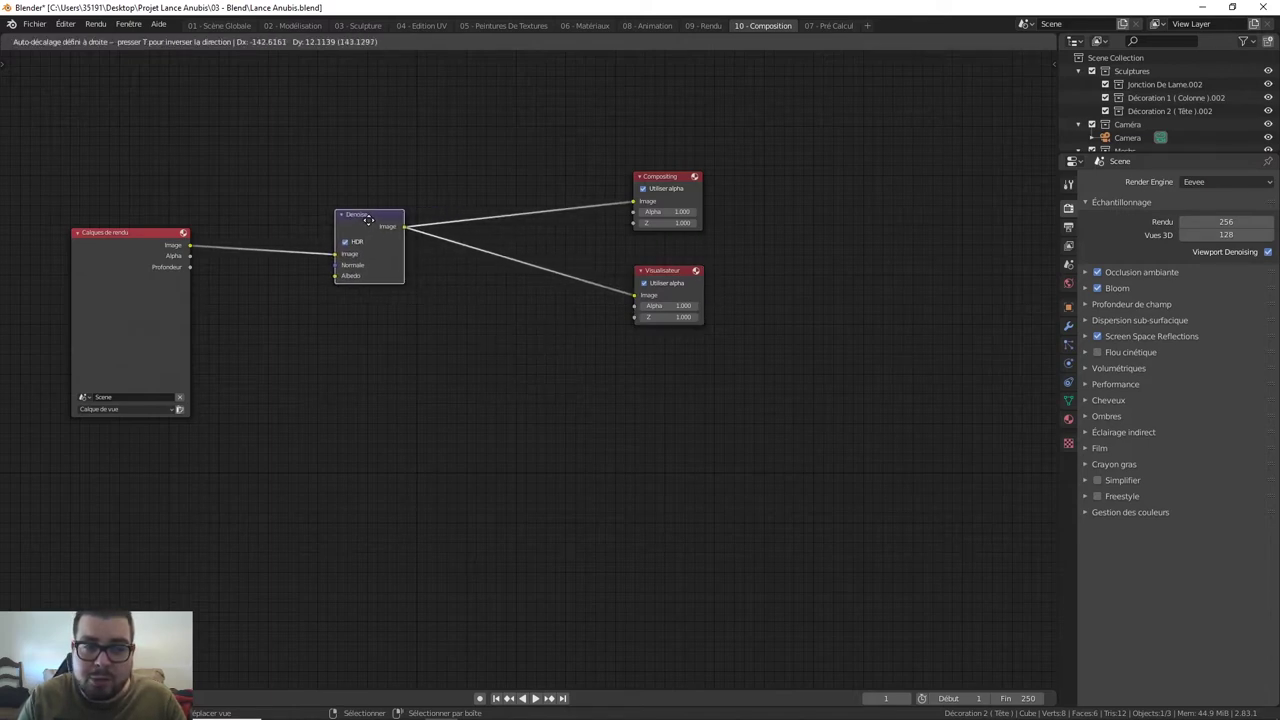
{"action": "left_click", "coordinate": [435, 310]}
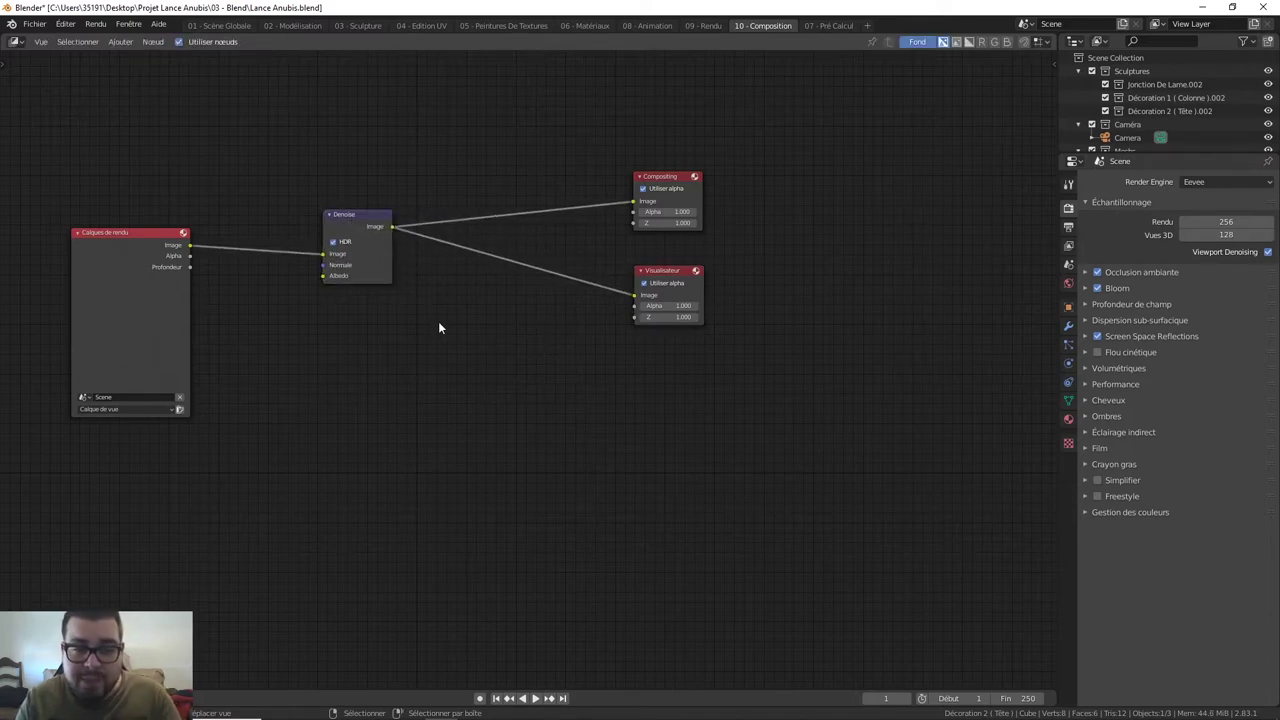
{"action": "key", "text": "shift+a"}
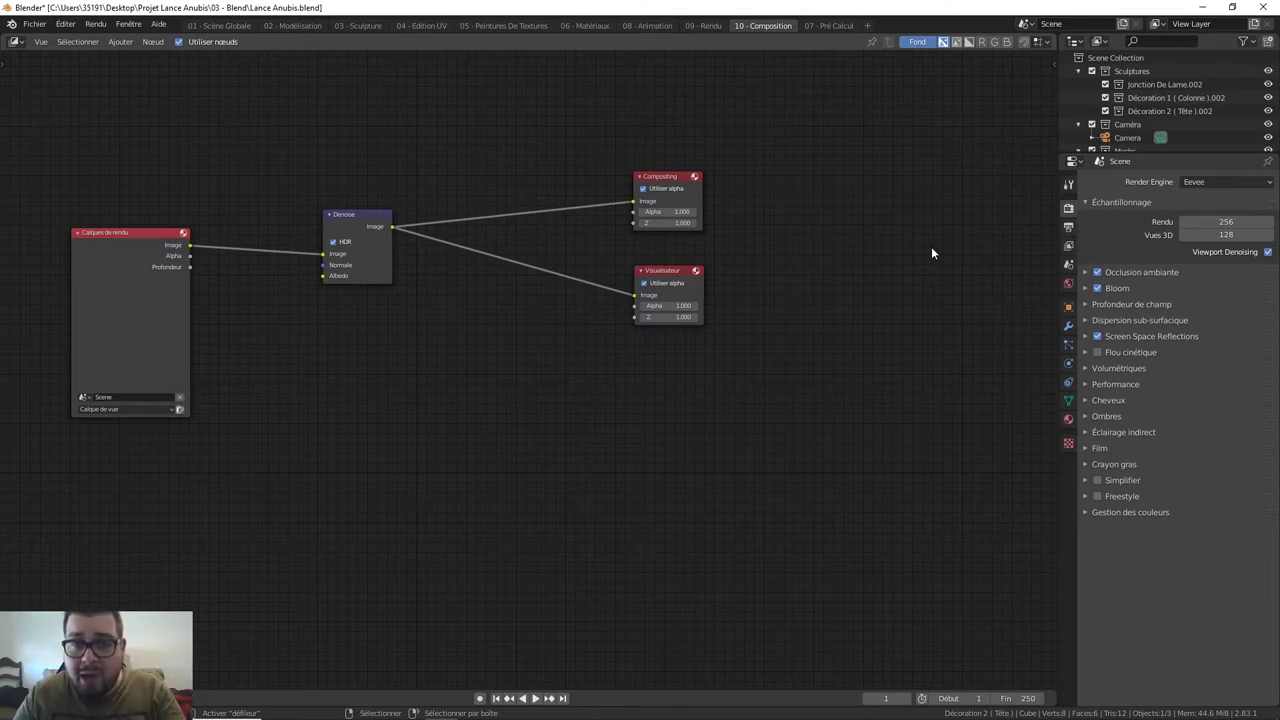
Add an Éblouissement node on the link between Denoise and Compositing.
{"action": "key", "text": "shift+a"}
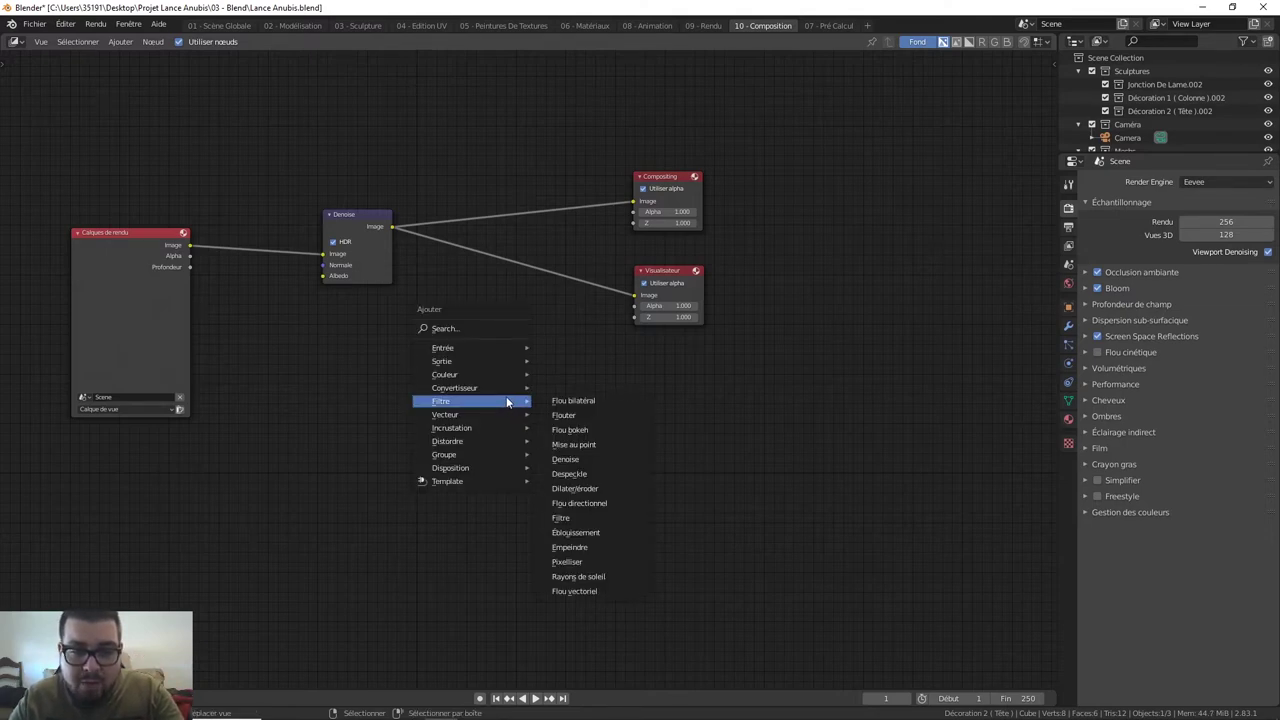
{"action": "left_click", "coordinate": [596, 532]}
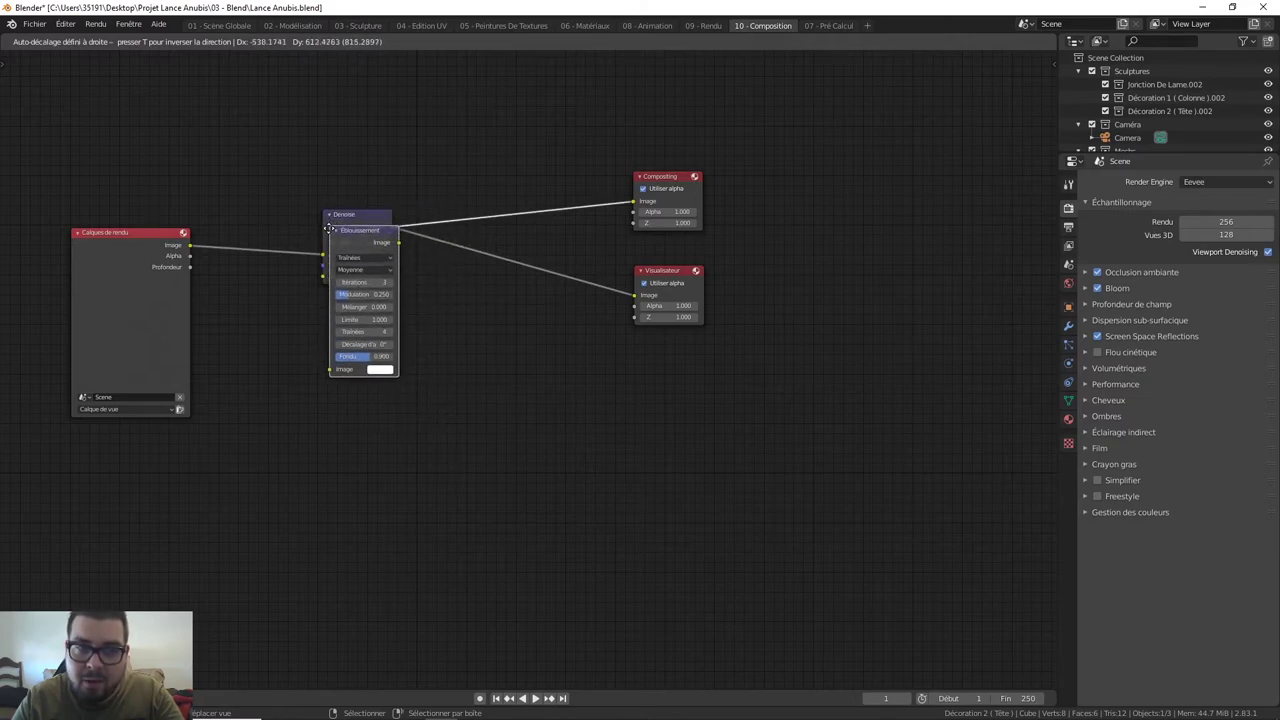
{"action": "left_click", "coordinate": [498, 92]}
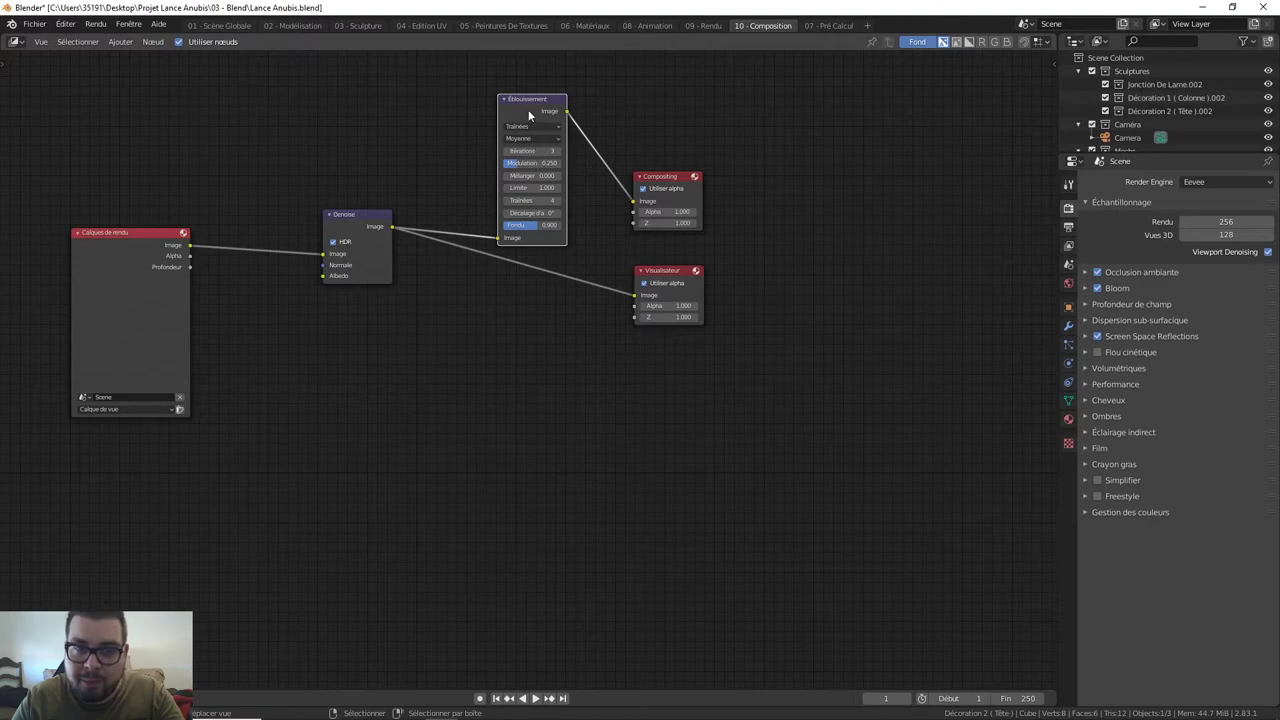
{"action": "left_click_drag", "start_coordinate": [528, 106], "coordinate": [514, 106]}
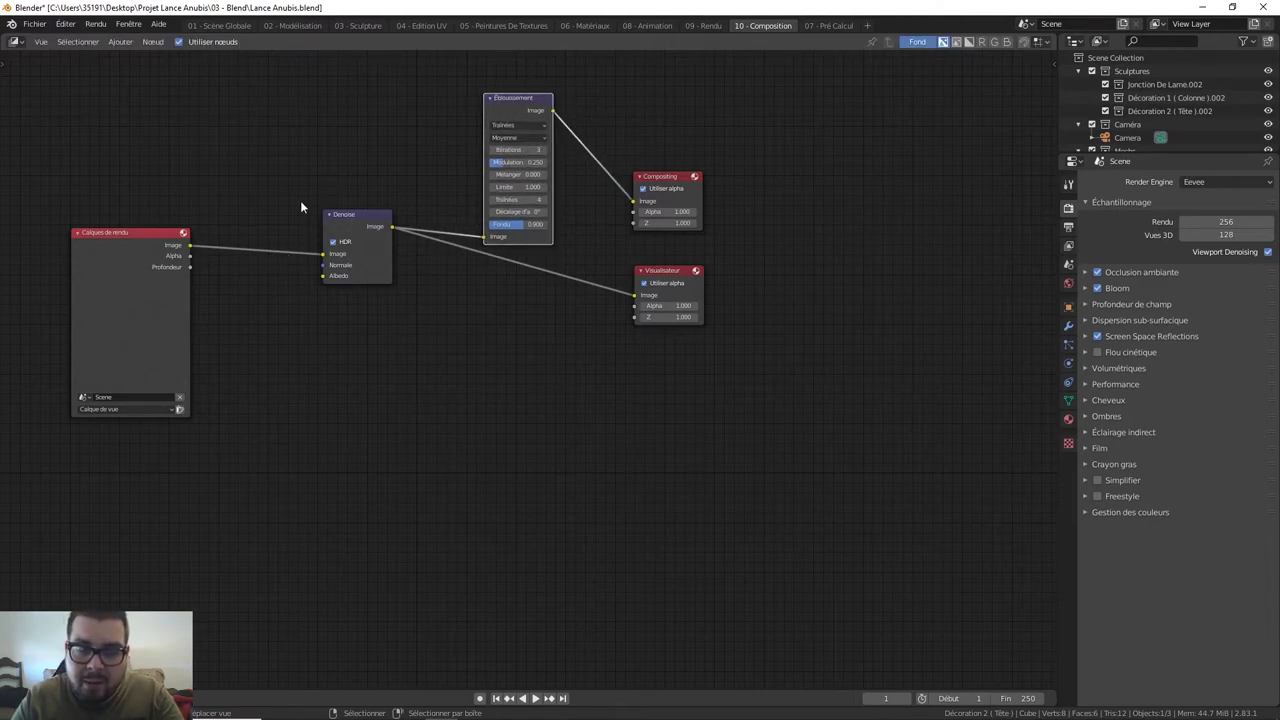
Set the Éblouissement type to Brouillard lumineux with Haute quality.
{"action": "left_click", "coordinate": [519, 125]}
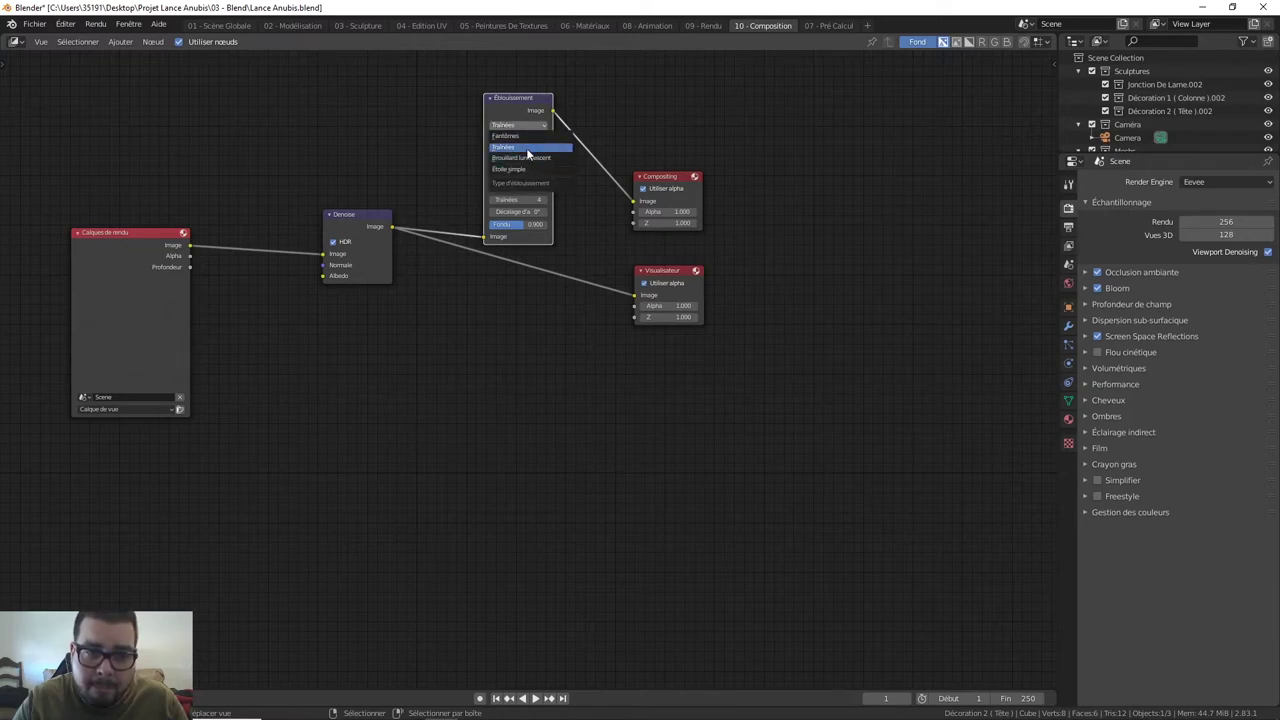
{"action": "left_click", "coordinate": [520, 157]}
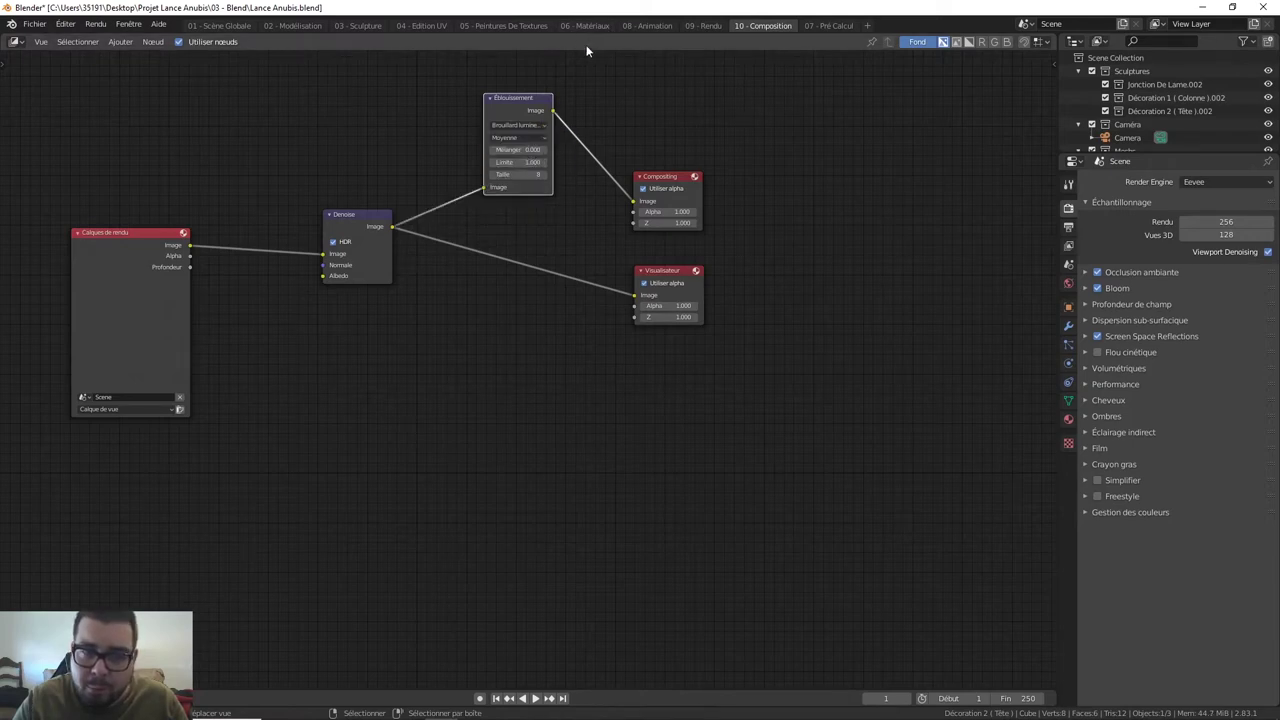
{"action": "left_click", "coordinate": [526, 137]}
{"action": "left_click", "coordinate": [521, 150]}
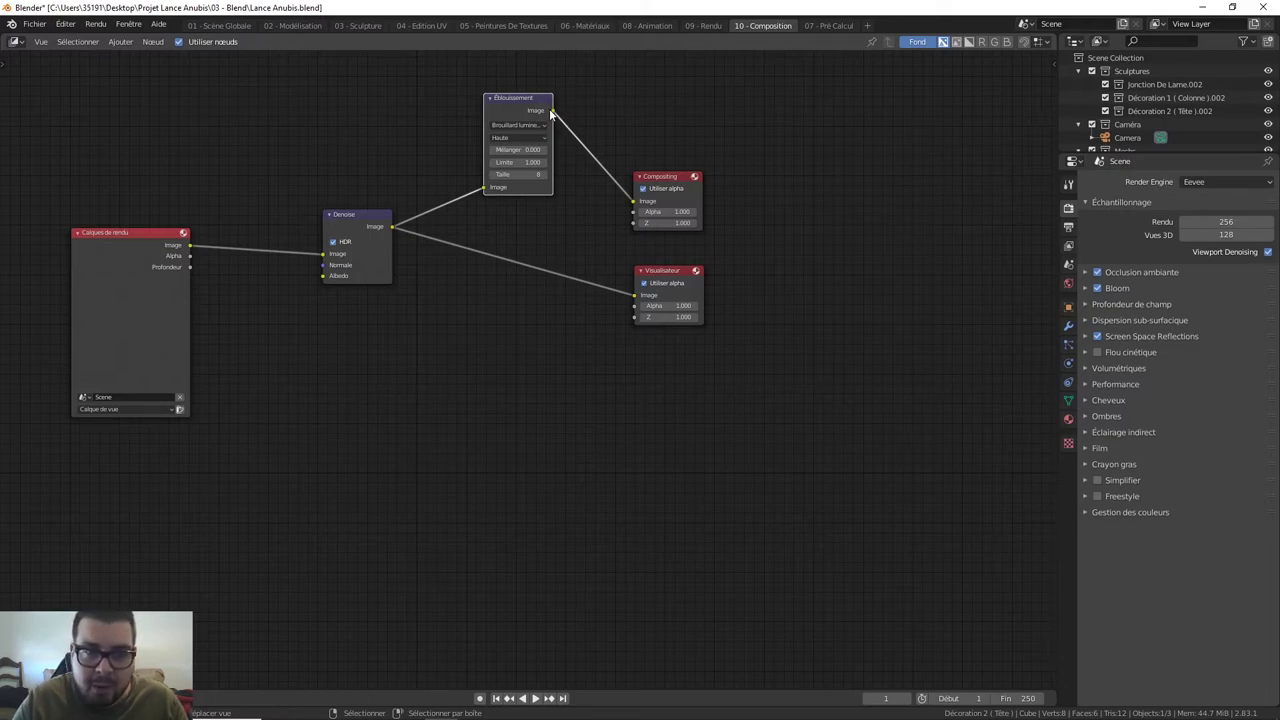
Connect the glare Image output to the Visualisateur and place the node after Denoise.
{"action": "left_click_drag", "start_coordinate": [553, 116], "coordinate": [563, 118]}
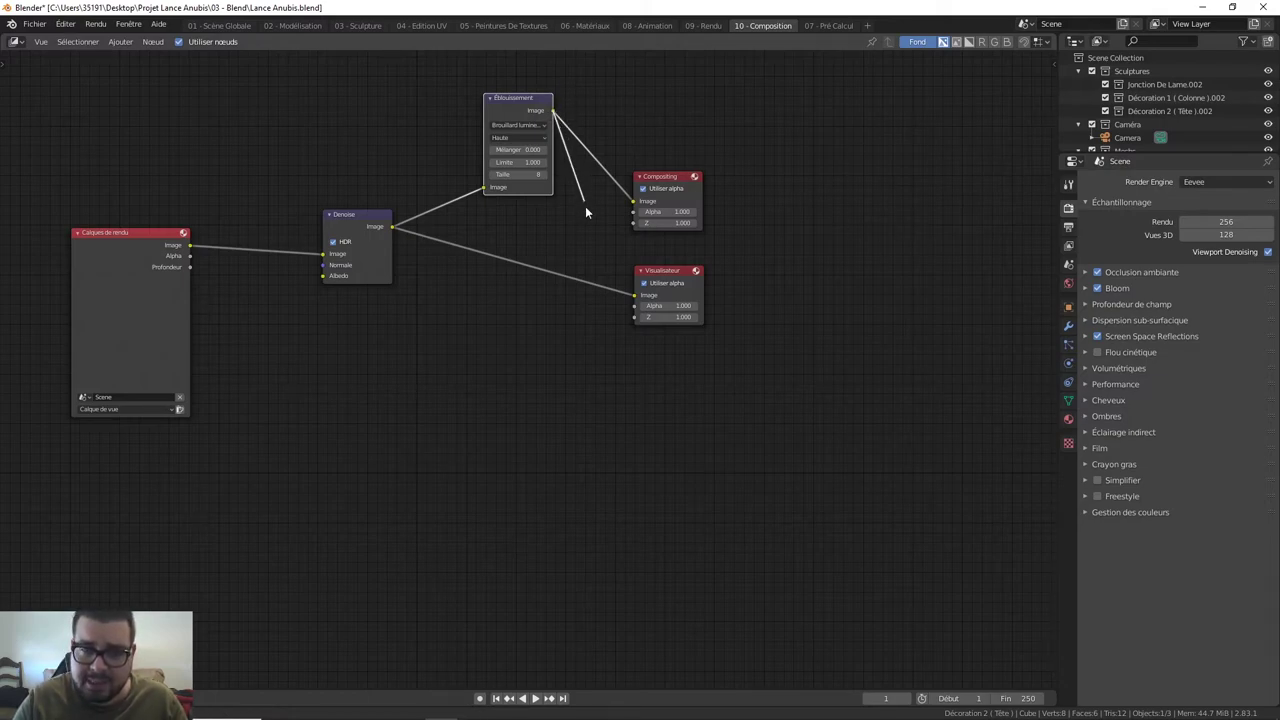
{"action": "left_click_drag", "start_coordinate": [585, 206], "coordinate": [637, 295]}
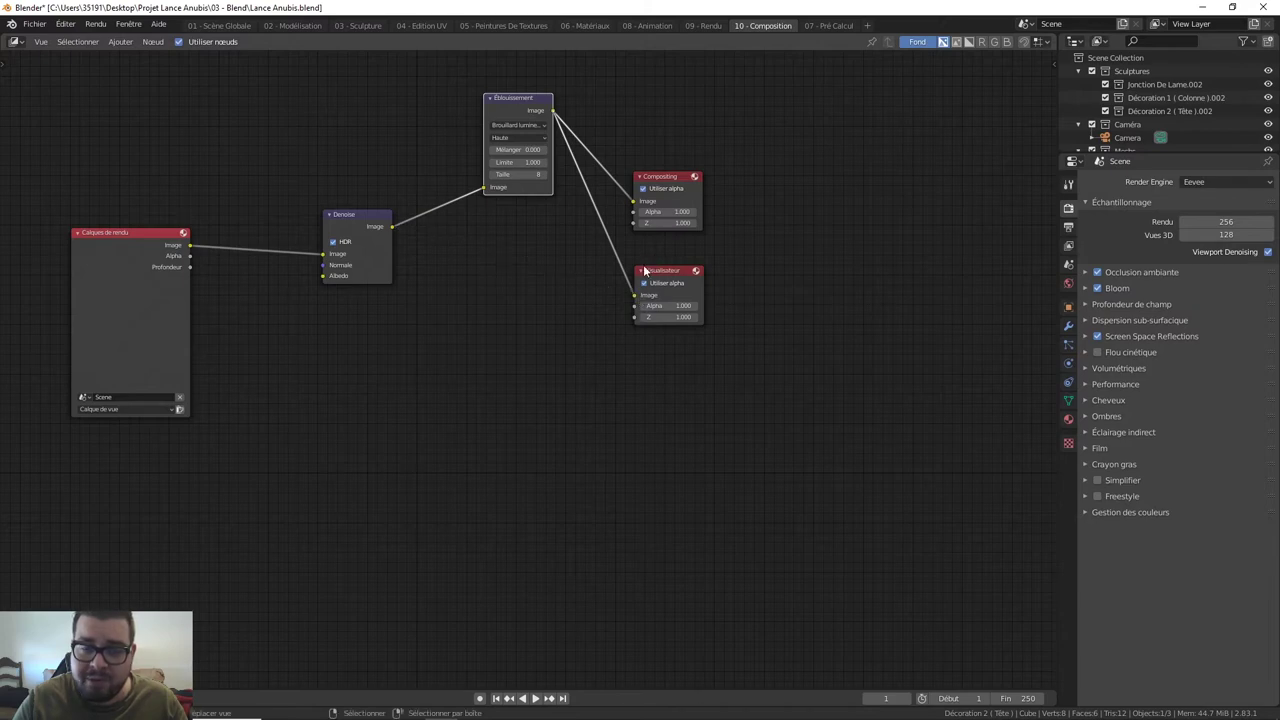
{"action": "left_click", "coordinate": [680, 269]}
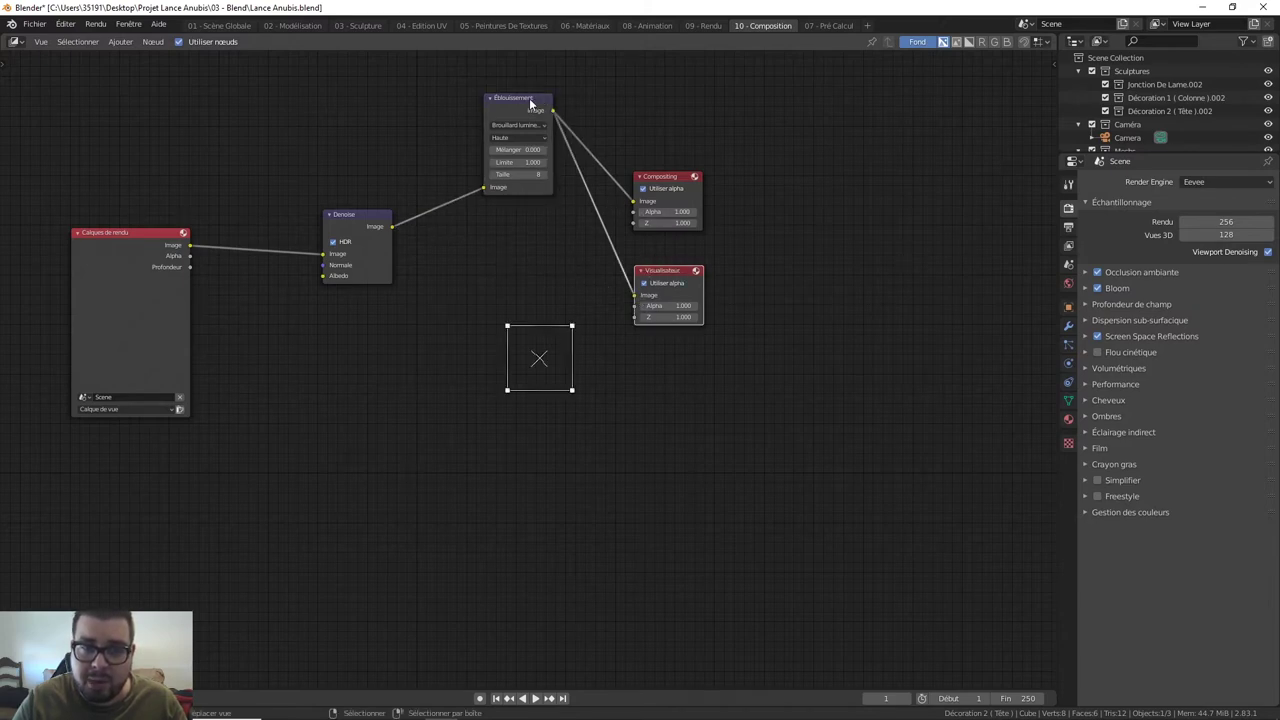
{"action": "left_click_drag", "start_coordinate": [530, 103], "coordinate": [512, 213]}
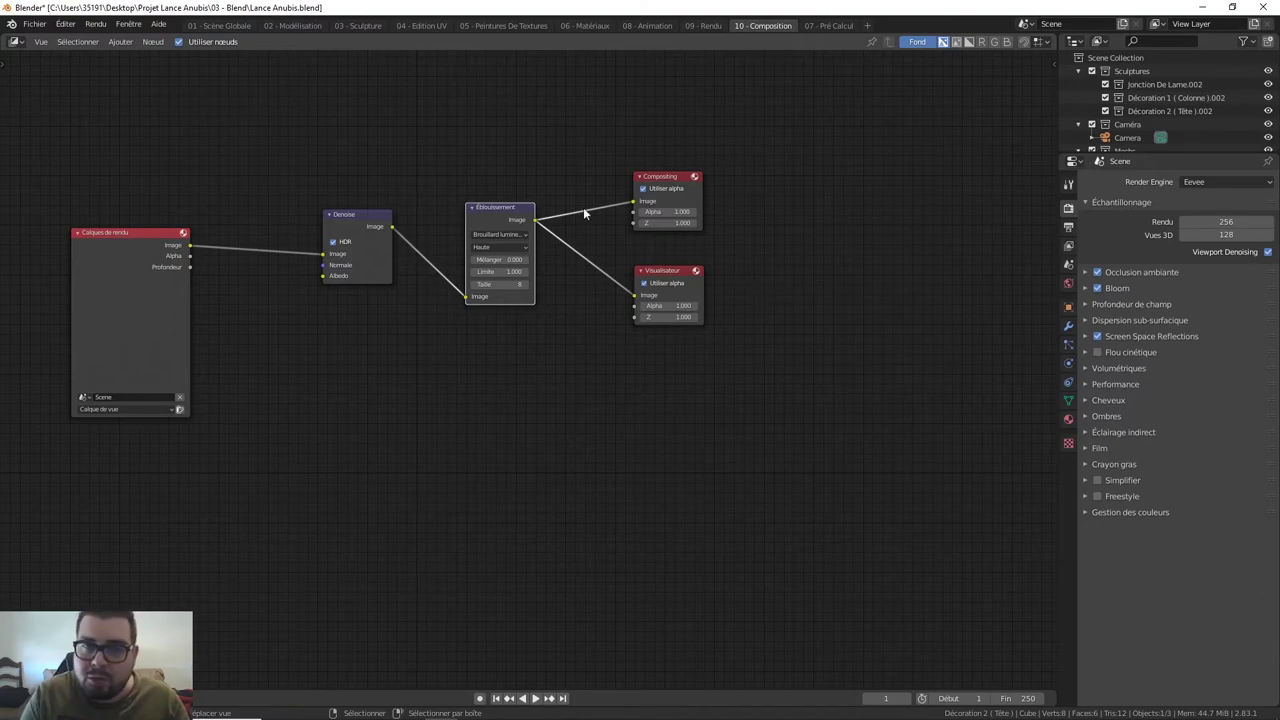
In the 07 - Pré Calcul workspace, merge away the file browser, image editor and viewport, leaving one Bake Node Editor.
{"action": "left_click", "coordinate": [829, 25]}
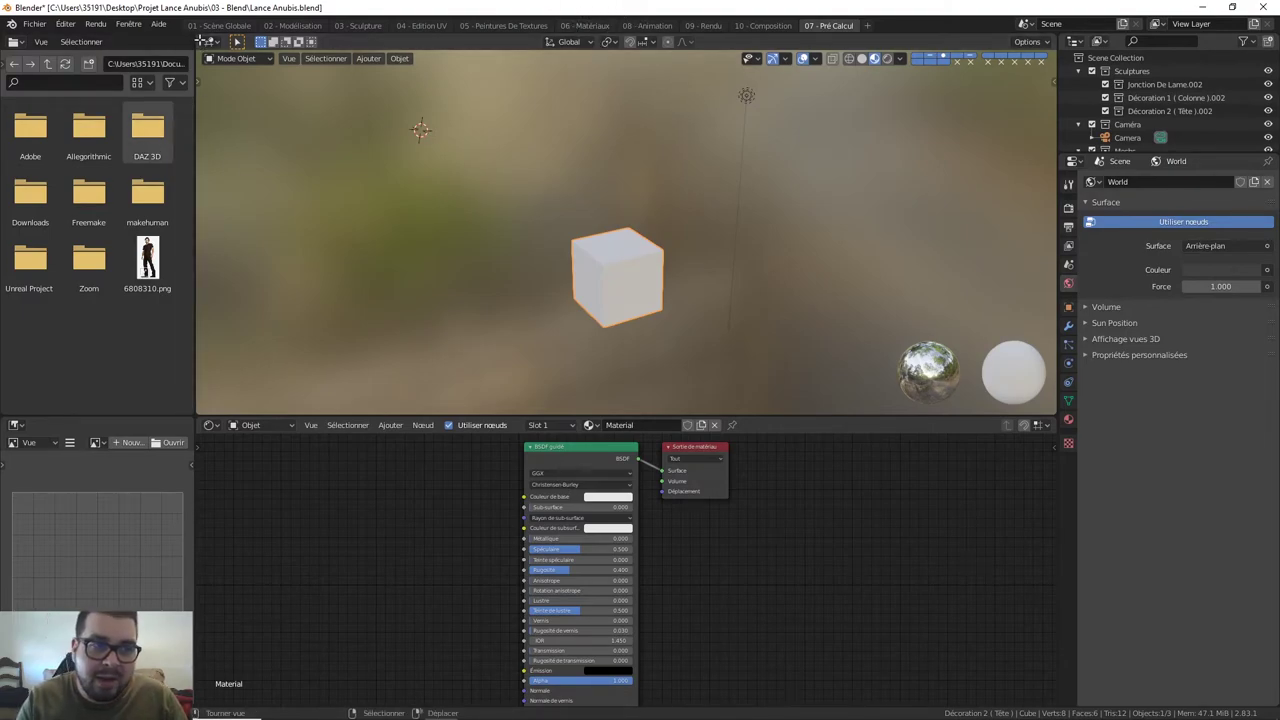
{"action": "left_click_drag", "start_coordinate": [199, 41], "coordinate": [120, 45]}
{"action": "left_click_drag", "start_coordinate": [198, 421], "coordinate": [138, 428]}
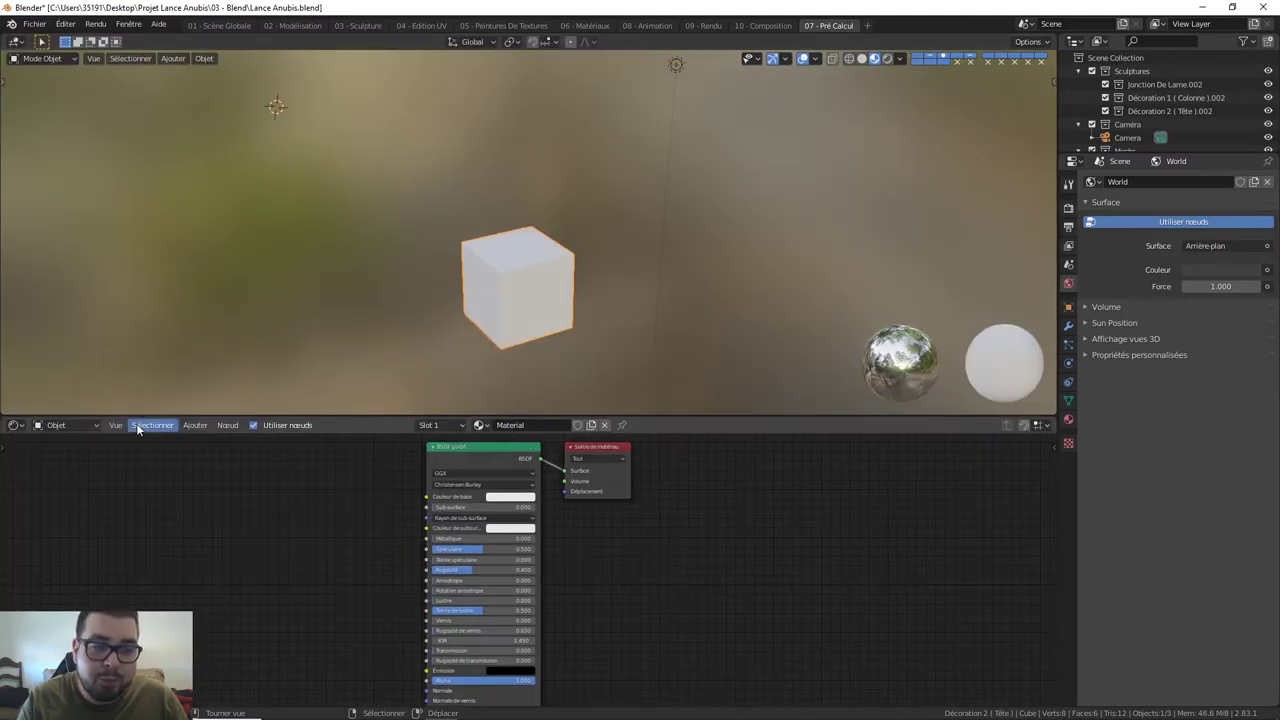
{"action": "left_click_drag", "start_coordinate": [5, 418], "coordinate": [323, 329]}
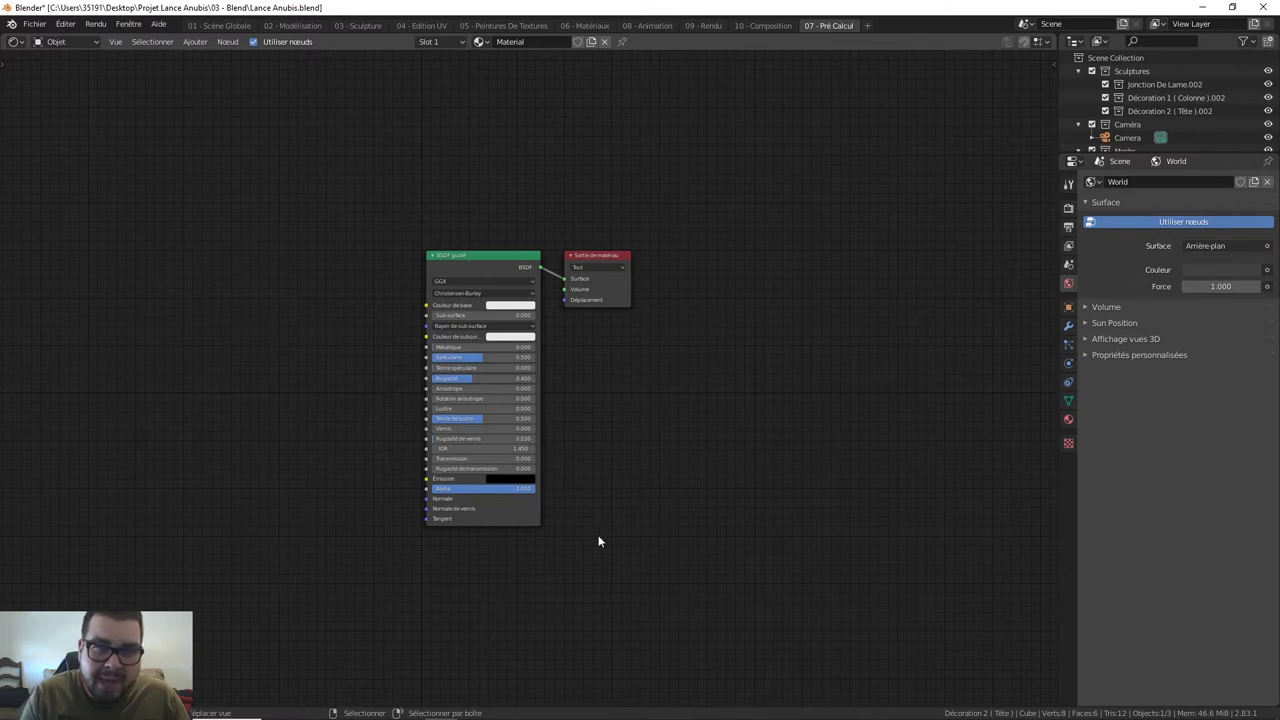
{"action": "left_click", "coordinate": [15, 41]}
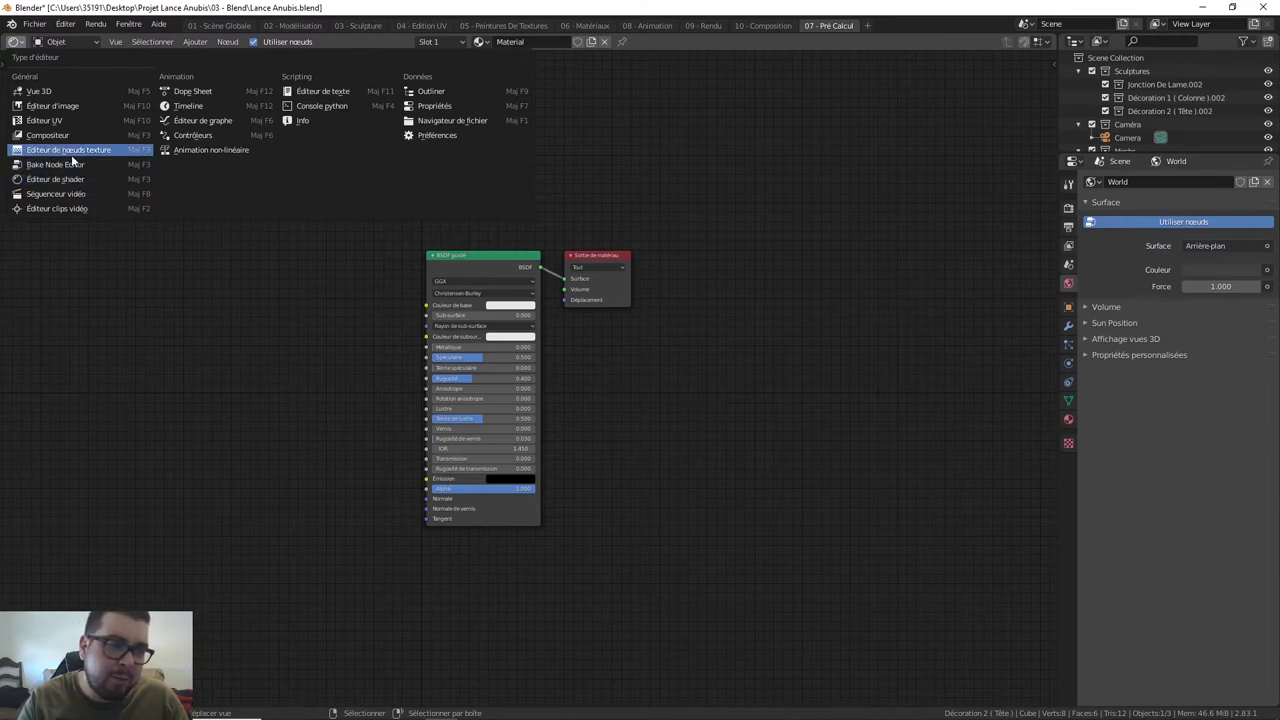
{"action": "left_click", "coordinate": [62, 166]}
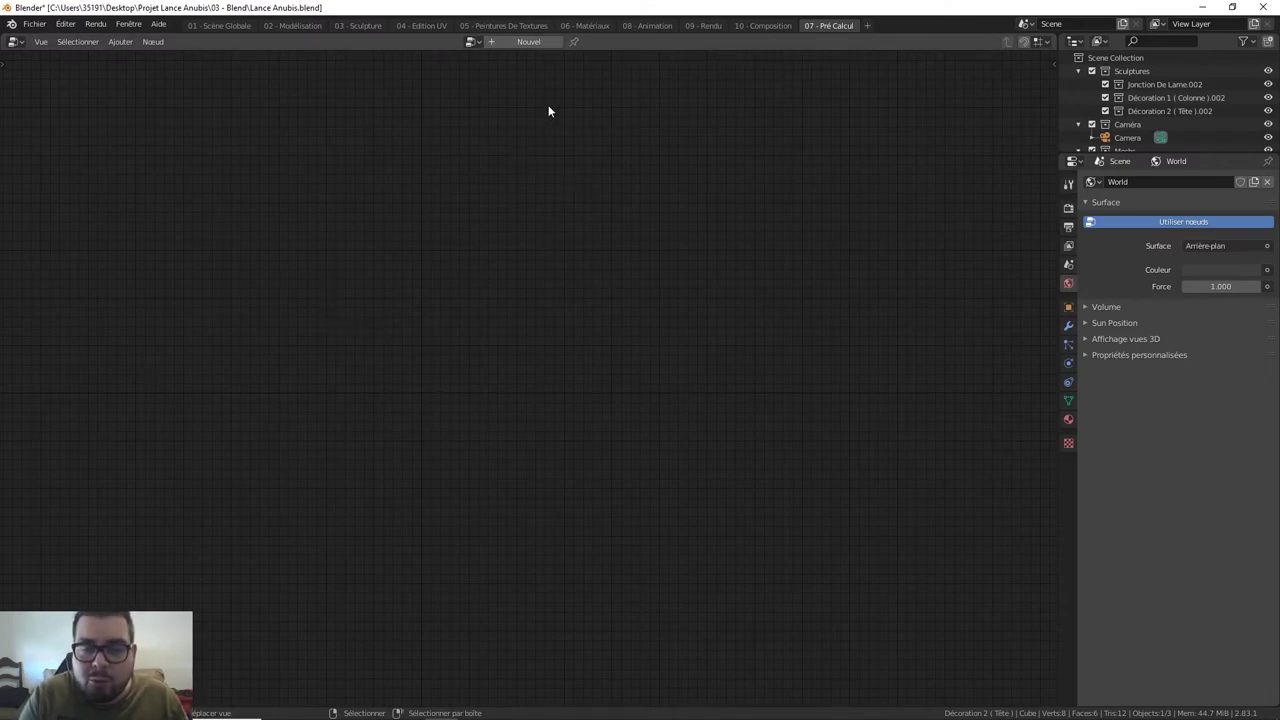
Create a new bake node tree and arrange the Mesh, Pass Normal and Output Image Path nodes left to right.
{"action": "left_click", "coordinate": [525, 44]}
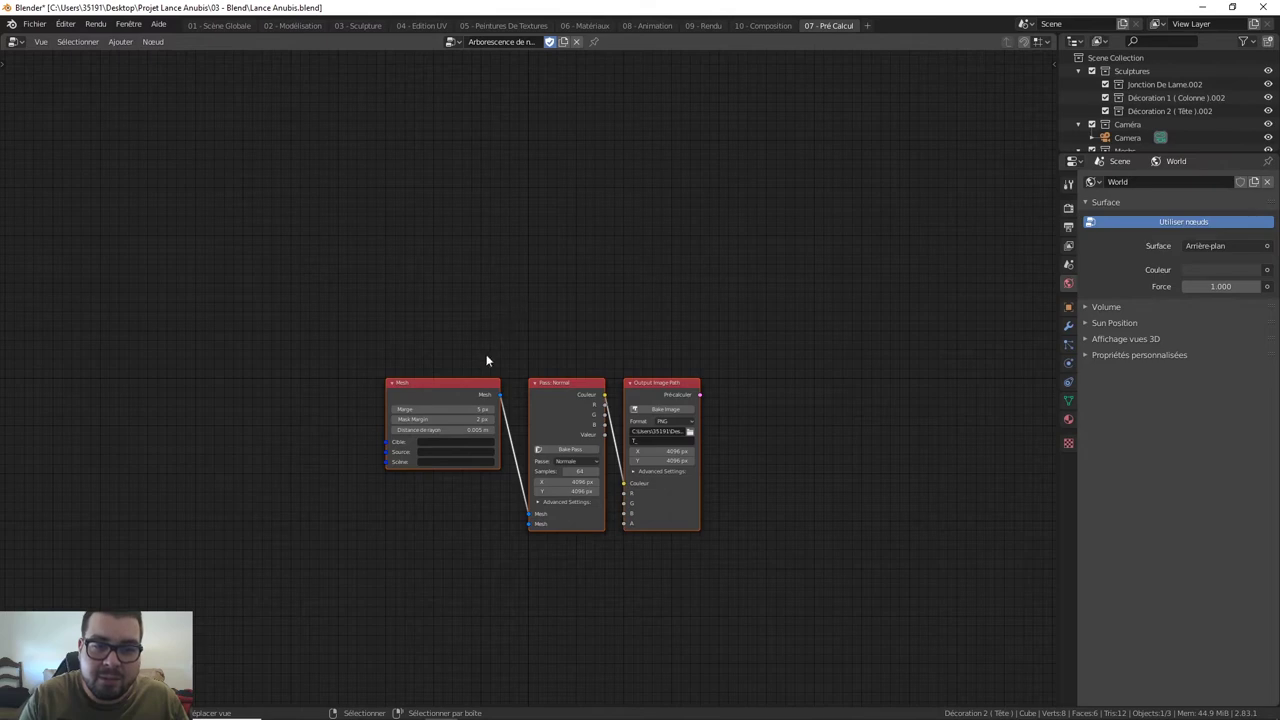
{"action": "mouse_move", "coordinate": [424, 380]}
{"action": "left_mouse_down"}
{"action": "mouse_move", "coordinate": [376, 312]}
{"action": "mouse_move", "coordinate": [380, 255]}
{"action": "mouse_move", "coordinate": [268, 238]}
{"action": "mouse_move", "coordinate": [254, 186]}
{"action": "mouse_move", "coordinate": [230, 232]}
{"action": "left_mouse_up"}
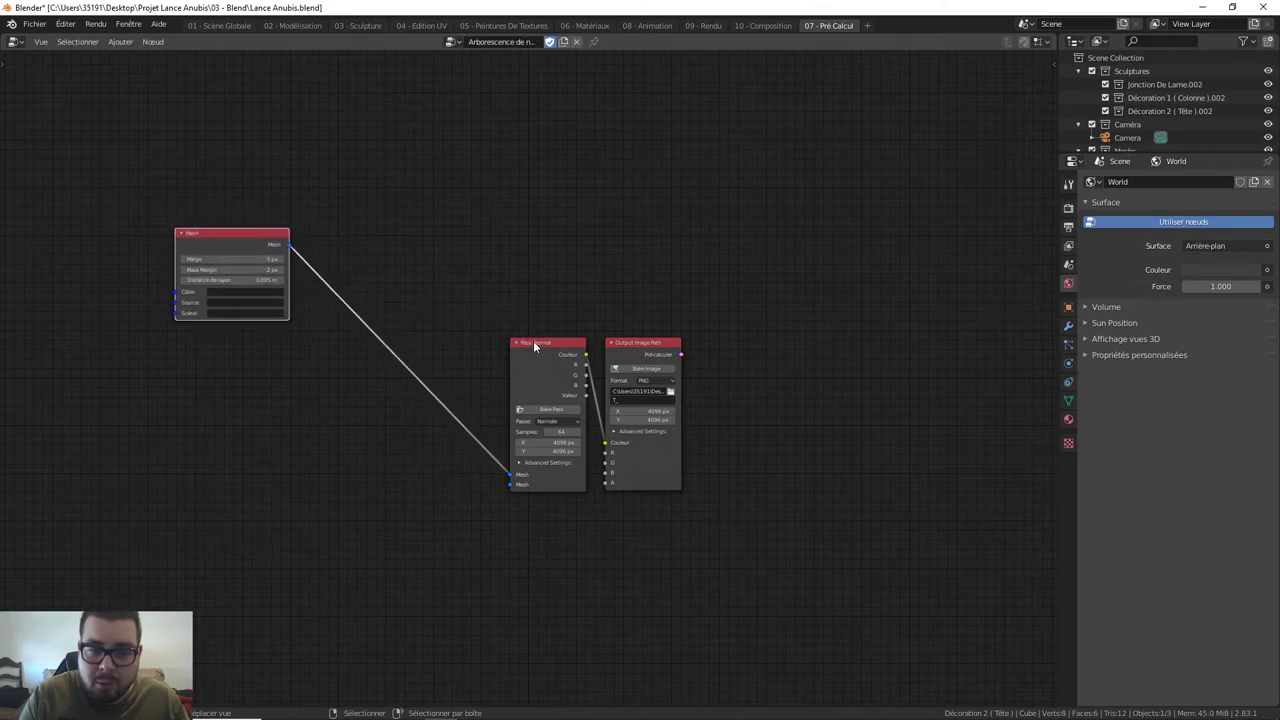
{"action": "left_click_drag", "start_coordinate": [520, 346], "coordinate": [405, 204]}
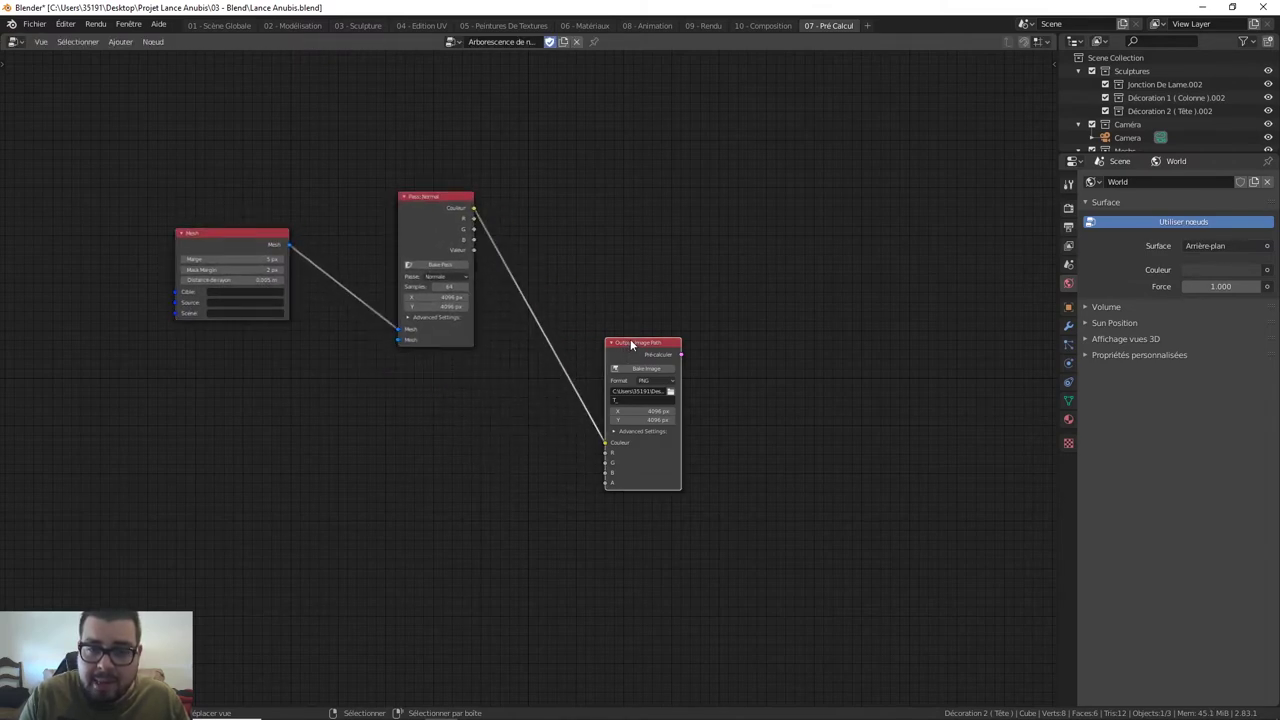
{"action": "mouse_move", "coordinate": [632, 342]}
{"action": "left_mouse_down"}
{"action": "mouse_move", "coordinate": [612, 209]}
{"action": "mouse_move", "coordinate": [647, 143]}
{"action": "left_mouse_up"}
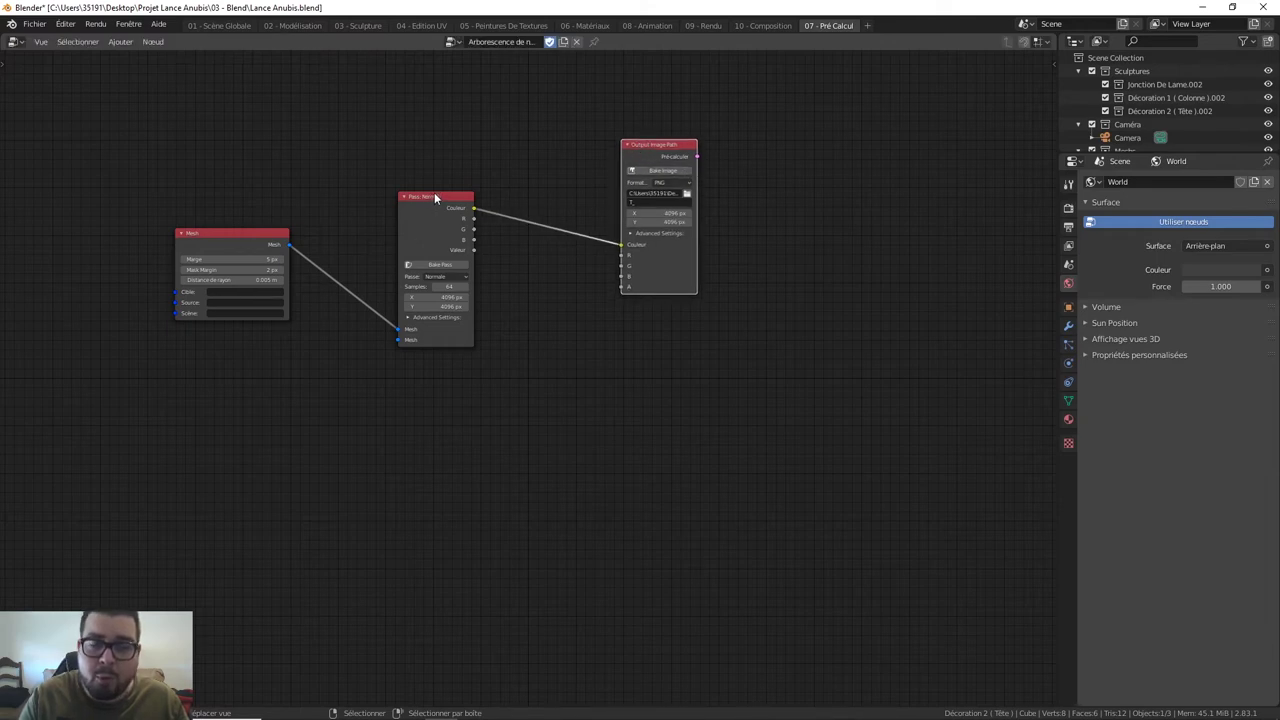
{"action": "left_click_drag", "start_coordinate": [435, 197], "coordinate": [444, 191]}
{"action": "left_click_drag", "start_coordinate": [240, 244], "coordinate": [242, 237]}
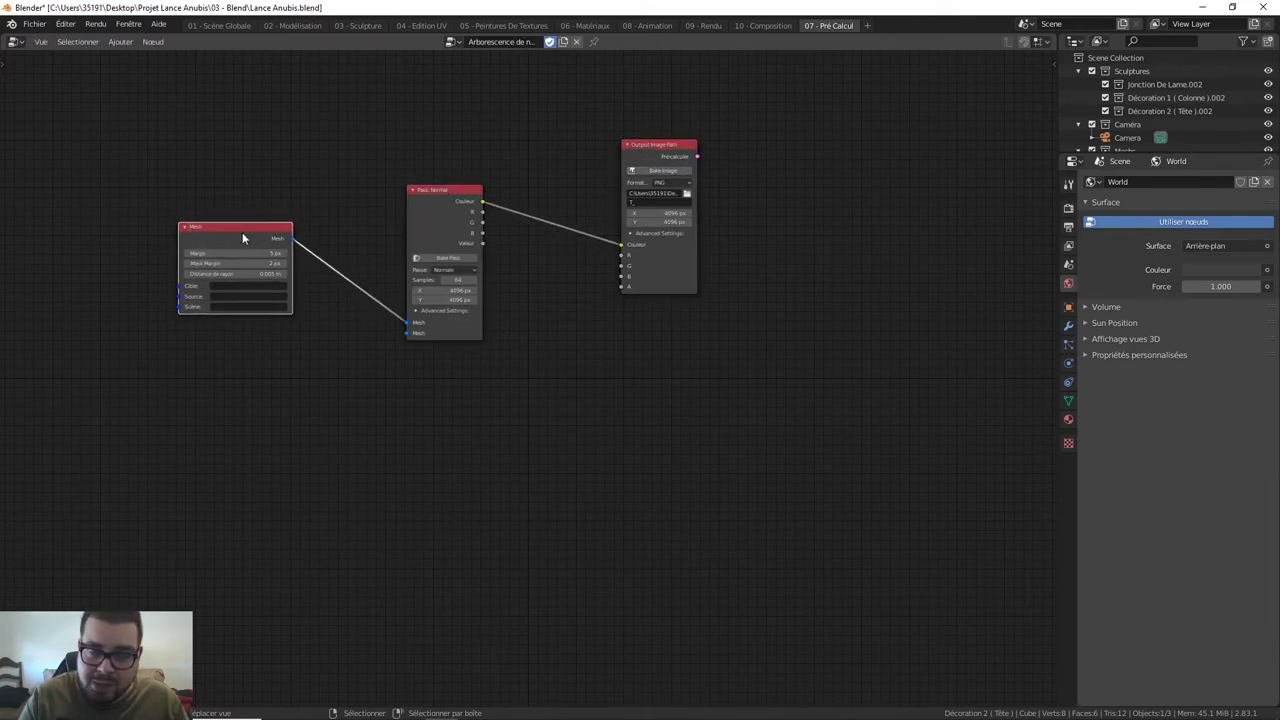
{"action": "left_click_drag", "start_coordinate": [437, 190], "coordinate": [428, 174]}
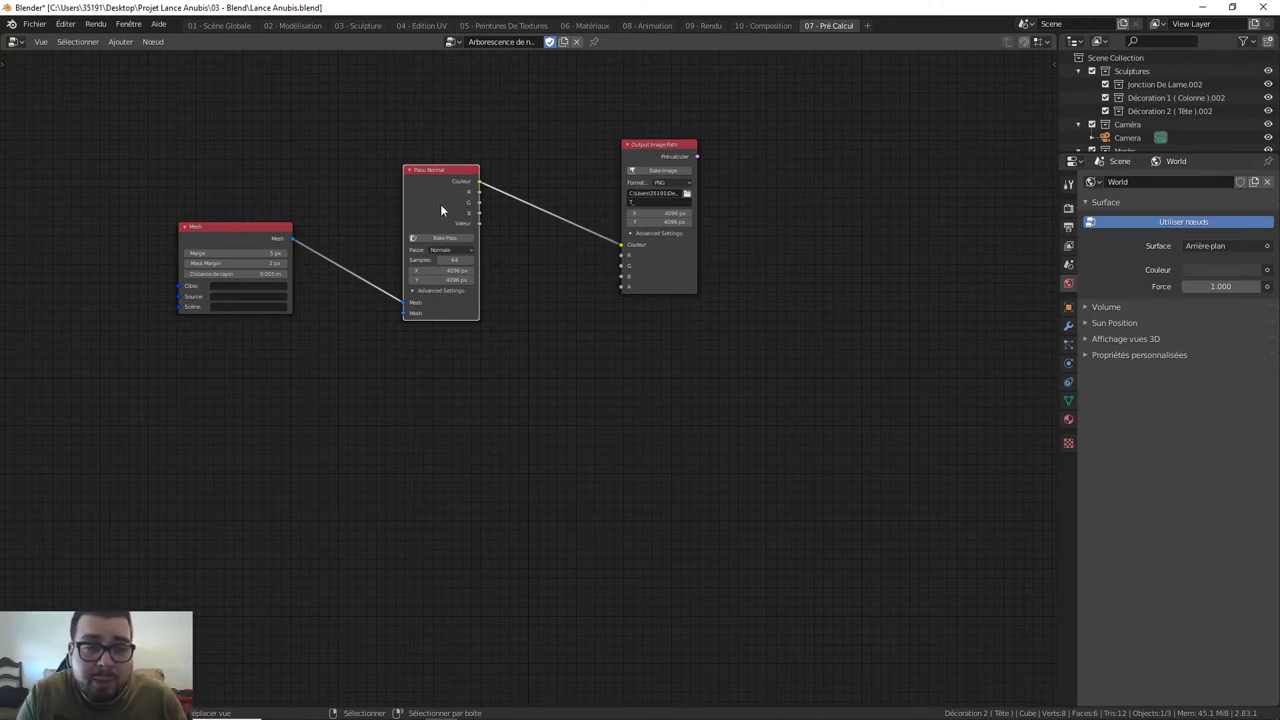
{"action": "left_click_drag", "start_coordinate": [443, 172], "coordinate": [434, 172]}
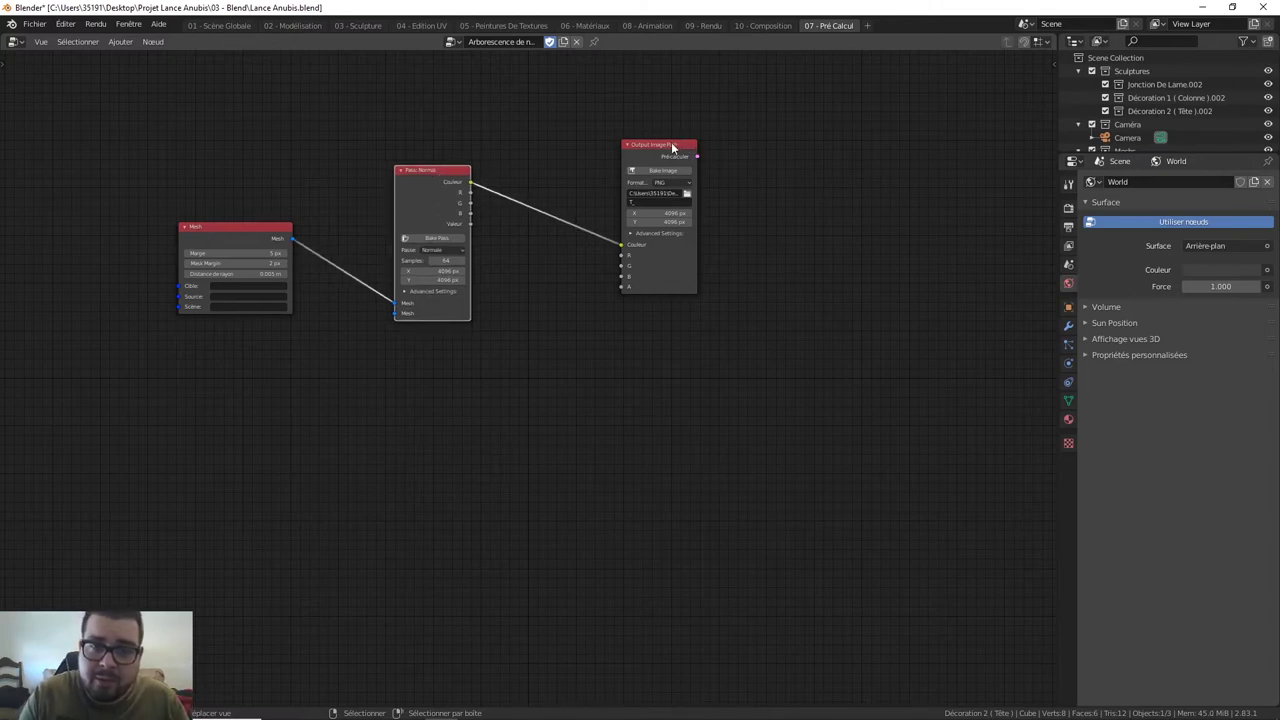
{"action": "mouse_move", "coordinate": [672, 147]}
{"action": "left_mouse_down"}
{"action": "mouse_move", "coordinate": [658, 127]}
{"action": "mouse_move", "coordinate": [642, 183]}
{"action": "left_mouse_up"}
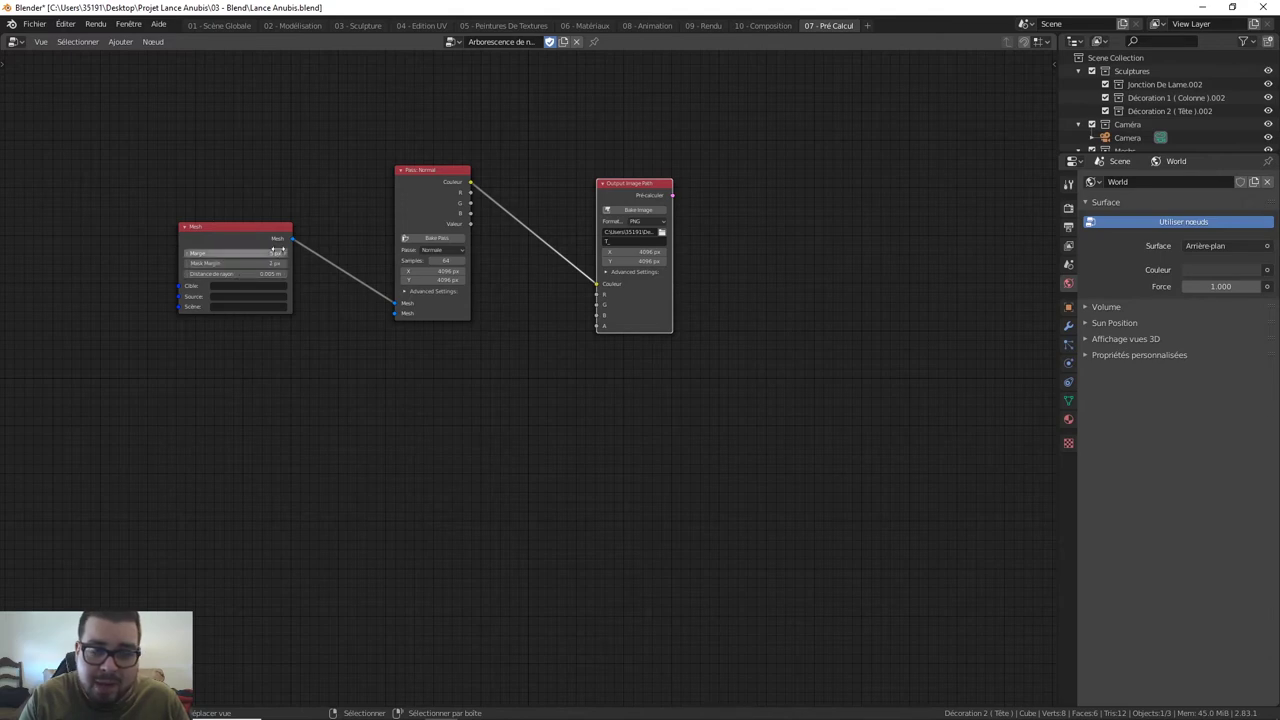
Give the Mesh node a 0.005 m ray distance and a 5 px margin.
{"action": "left_click", "coordinate": [69, 44]}
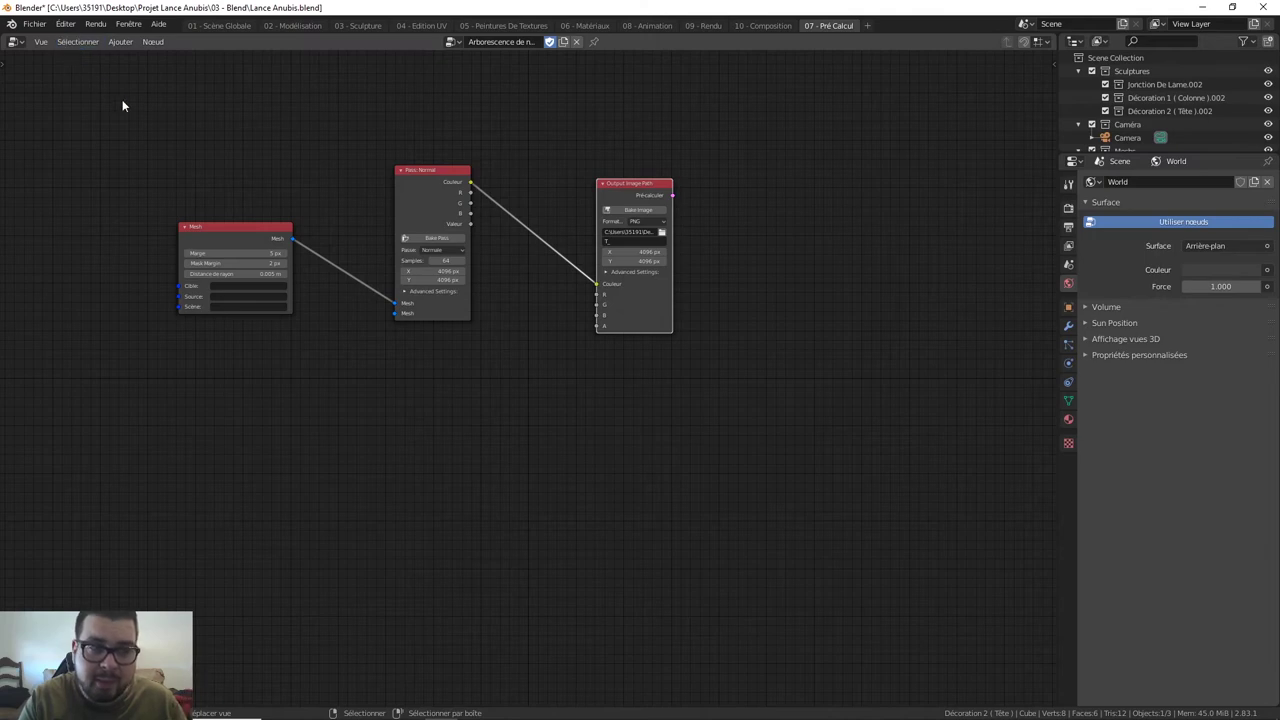
{"action": "left_click", "coordinate": [258, 274]}
{"action": "type", "text": "0.005"}
{"action": "key", "text": "Return"}
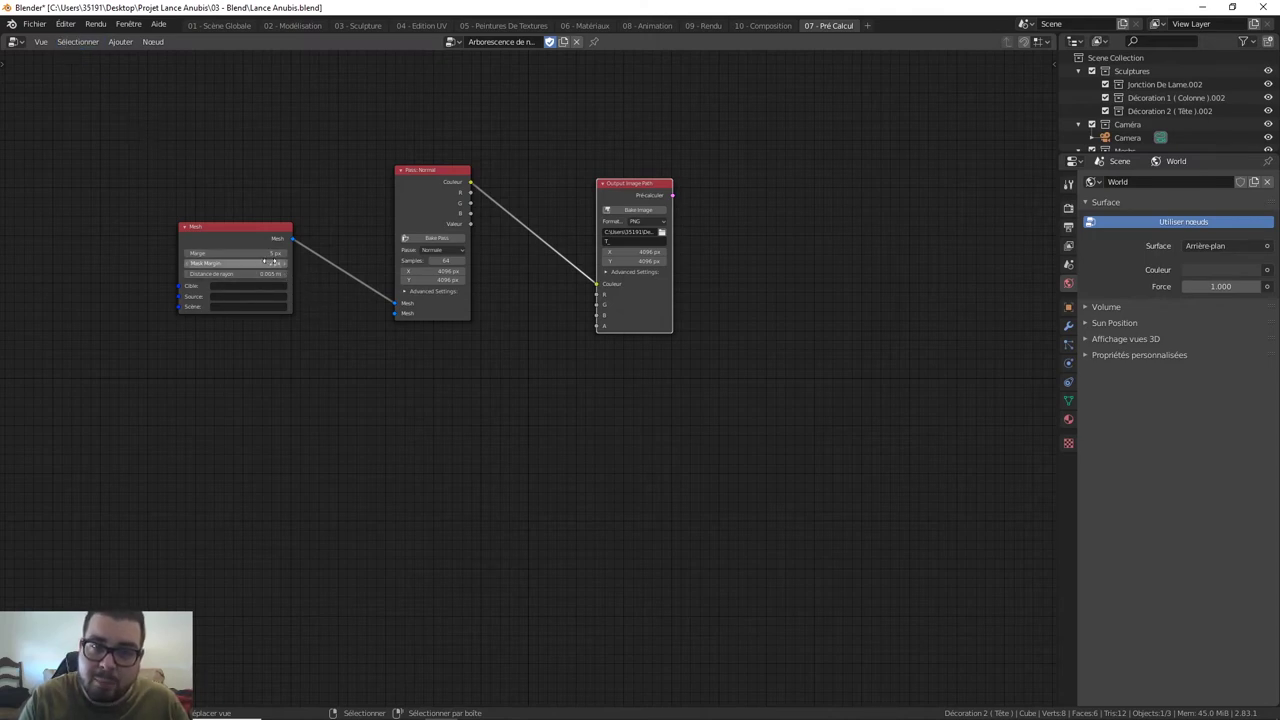
{"action": "left_click", "coordinate": [264, 253]}
{"action": "type", "text": "5"}
{"action": "key", "text": "Return"}
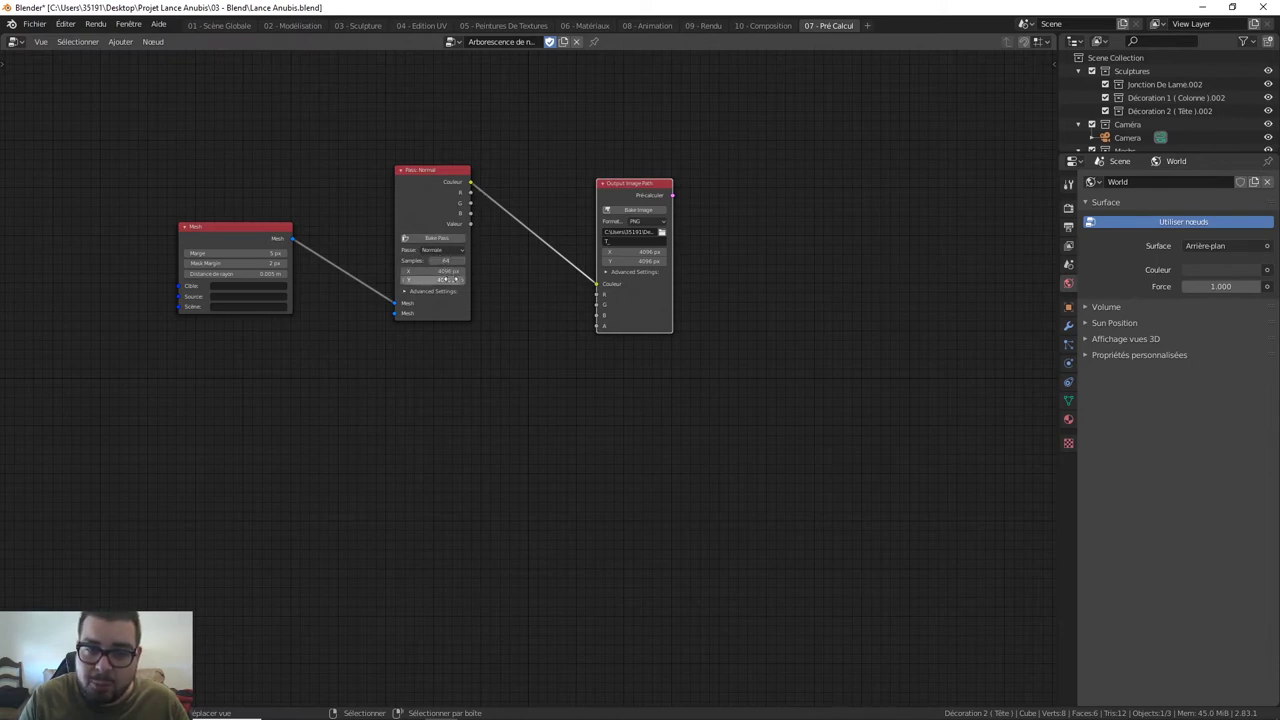
Set the Output Image Path node's save folder to 05 - Textures\4K.
{"action": "left_click", "coordinate": [662, 233]}
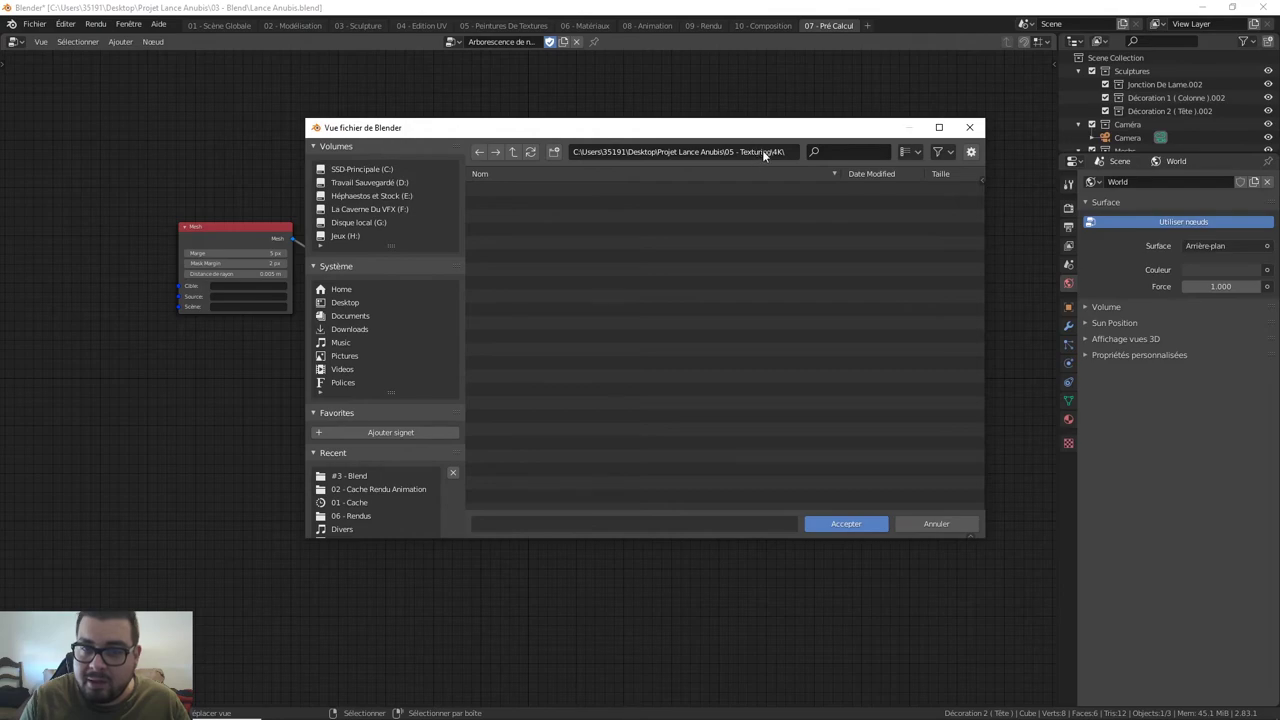
{"action": "left_click", "coordinate": [958, 522]}
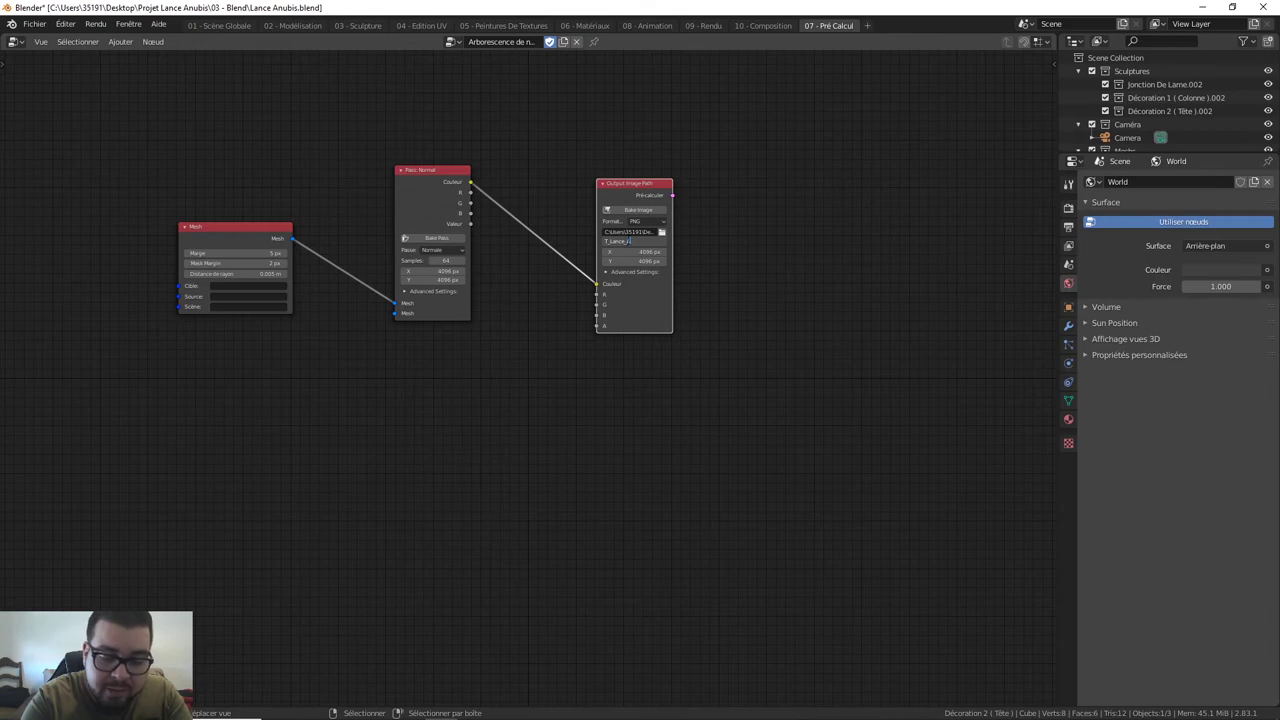
Continue the T_Lance_Anubis_Normal file name, set the X resolution to 4096 px, and widen the output node.
{"action": "type", "text": "Anubis_Norm"}
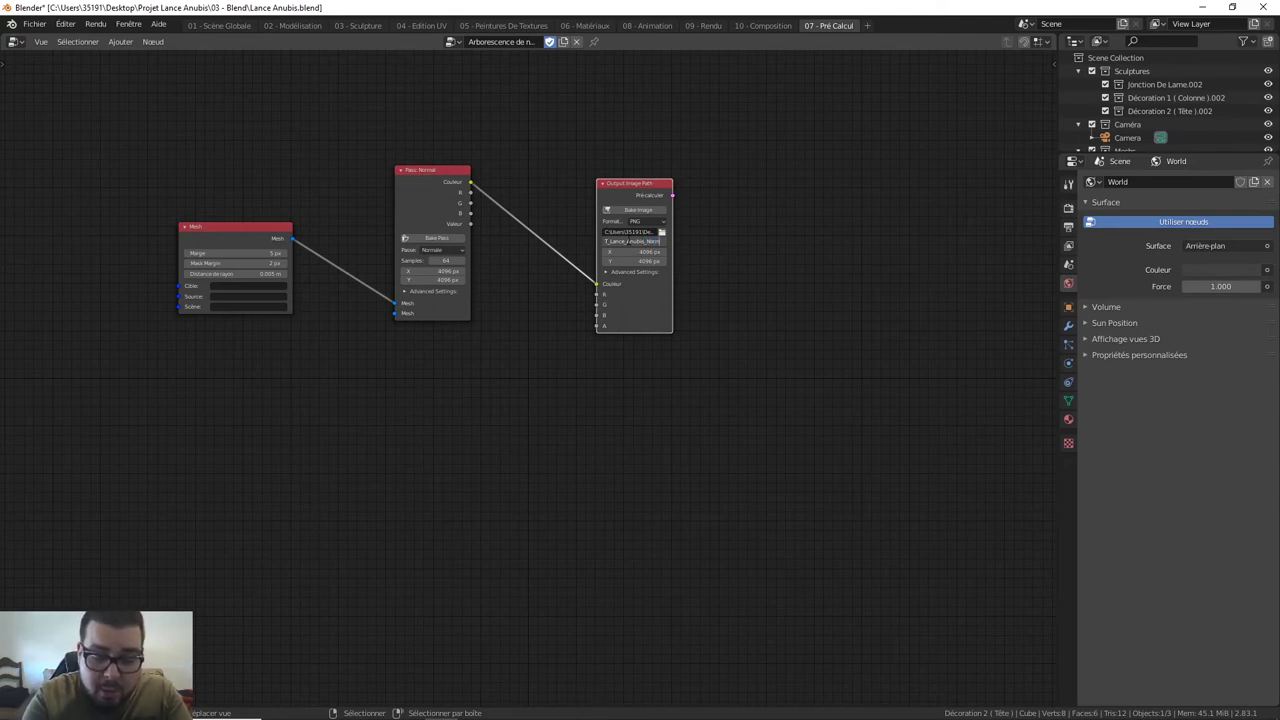
{"action": "type", "text": "al"}
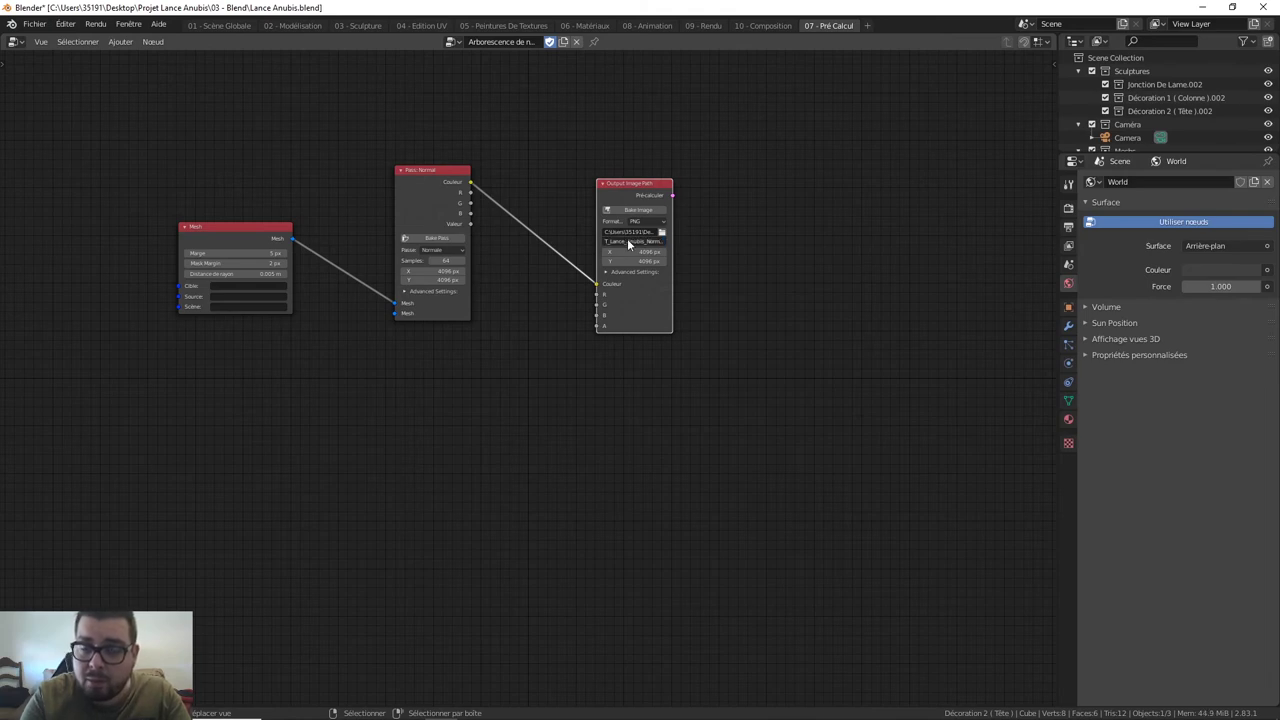
{"action": "left_click_drag", "start_coordinate": [630, 251], "coordinate": [665, 251]}
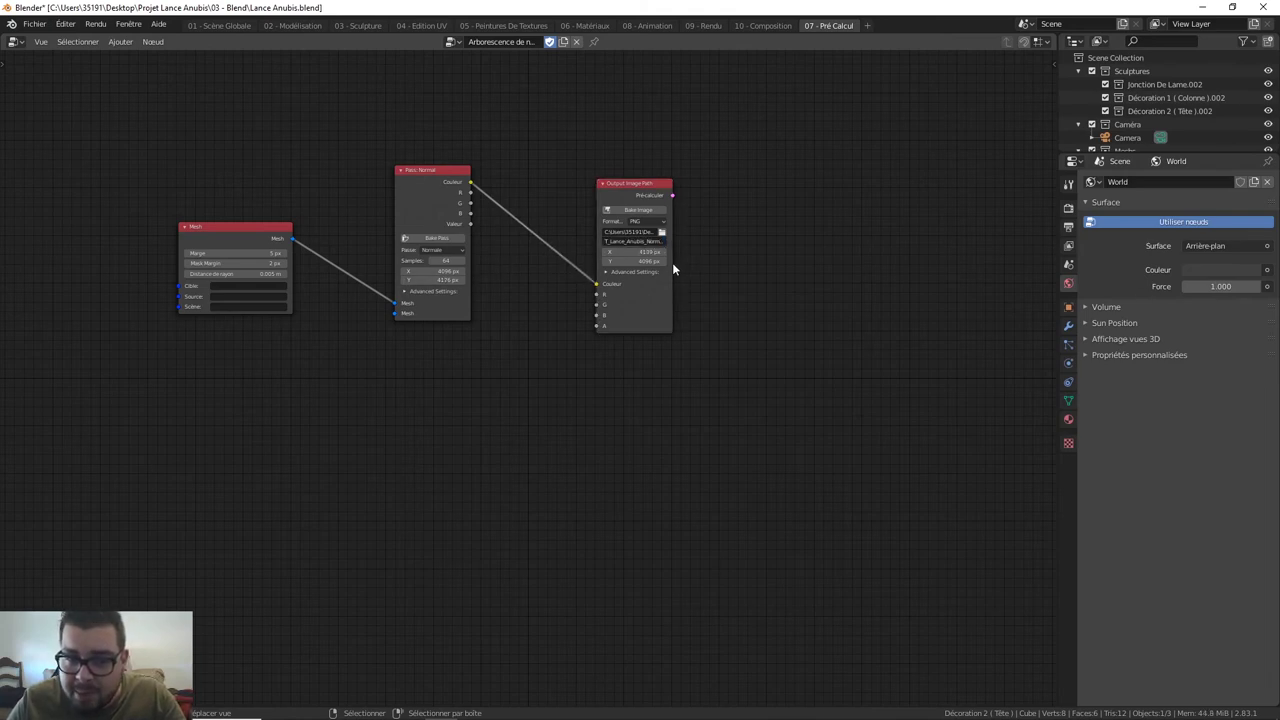
{"action": "left_click", "coordinate": [670, 263]}
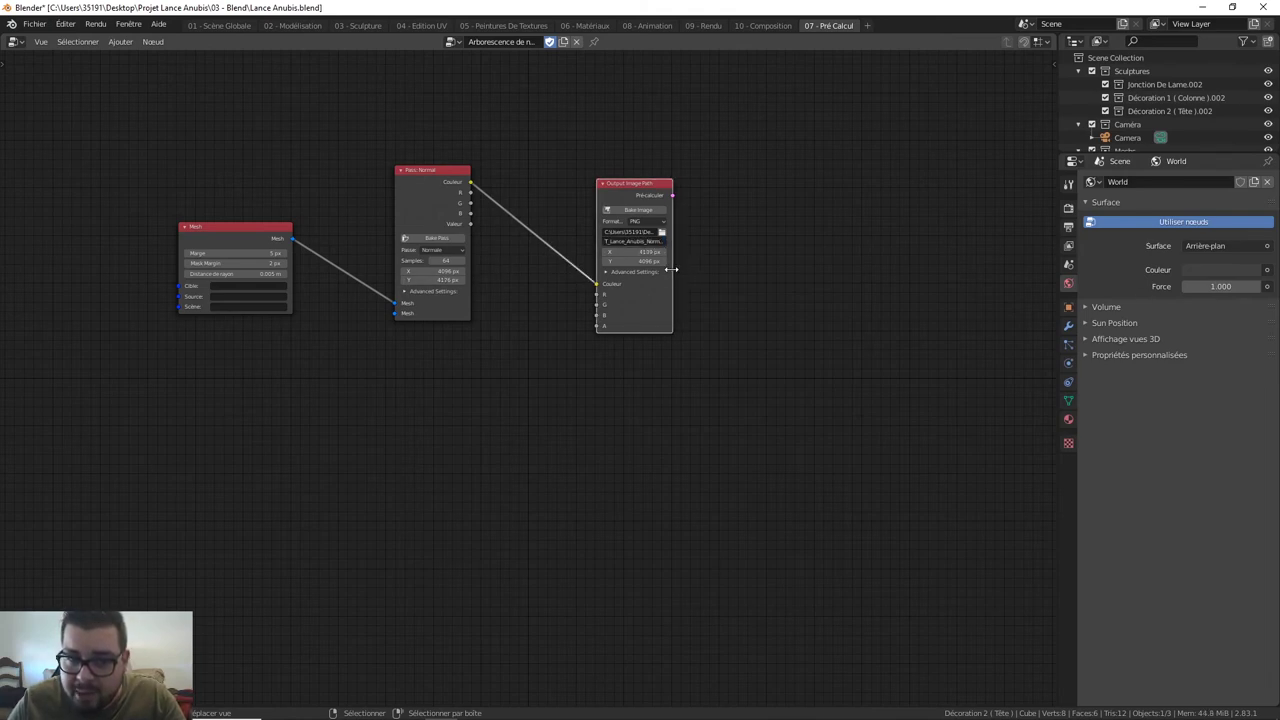
{"action": "left_click_drag", "start_coordinate": [672, 269], "coordinate": [697, 270]}
{"action": "left_click", "coordinate": [645, 251]}
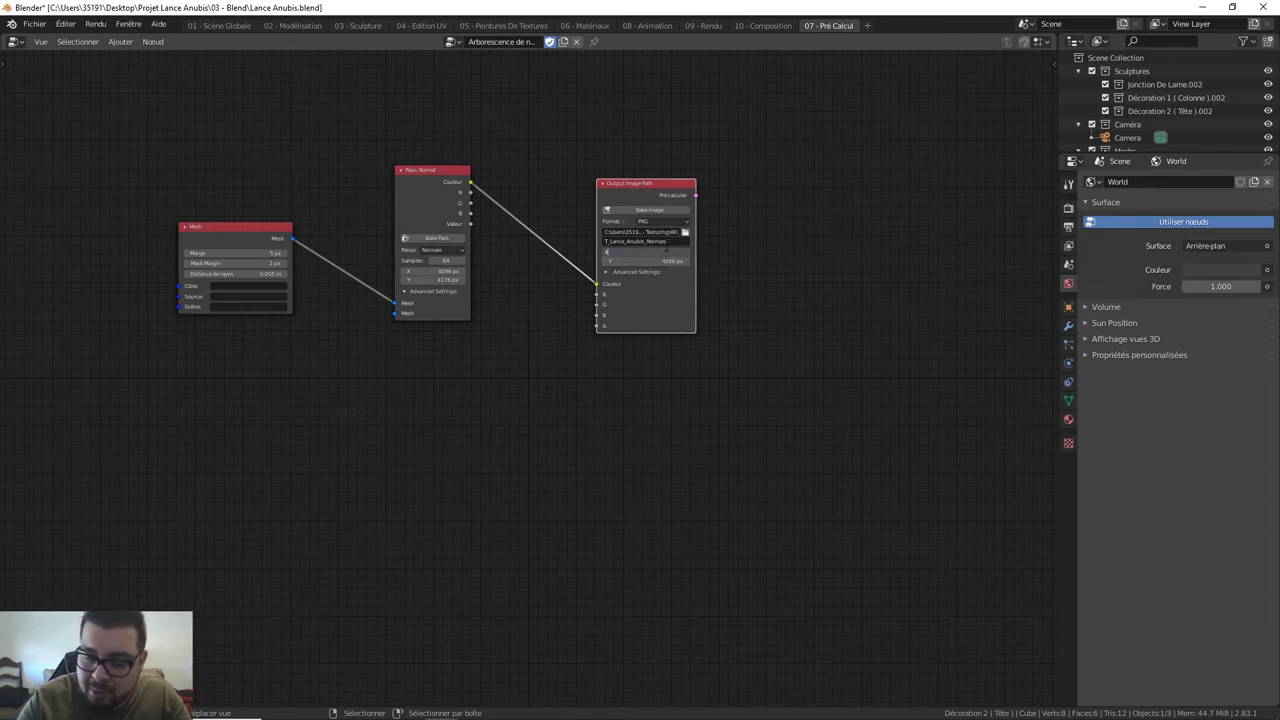
{"action": "type", "text": "4096"}
{"action": "key", "text": "Return"}
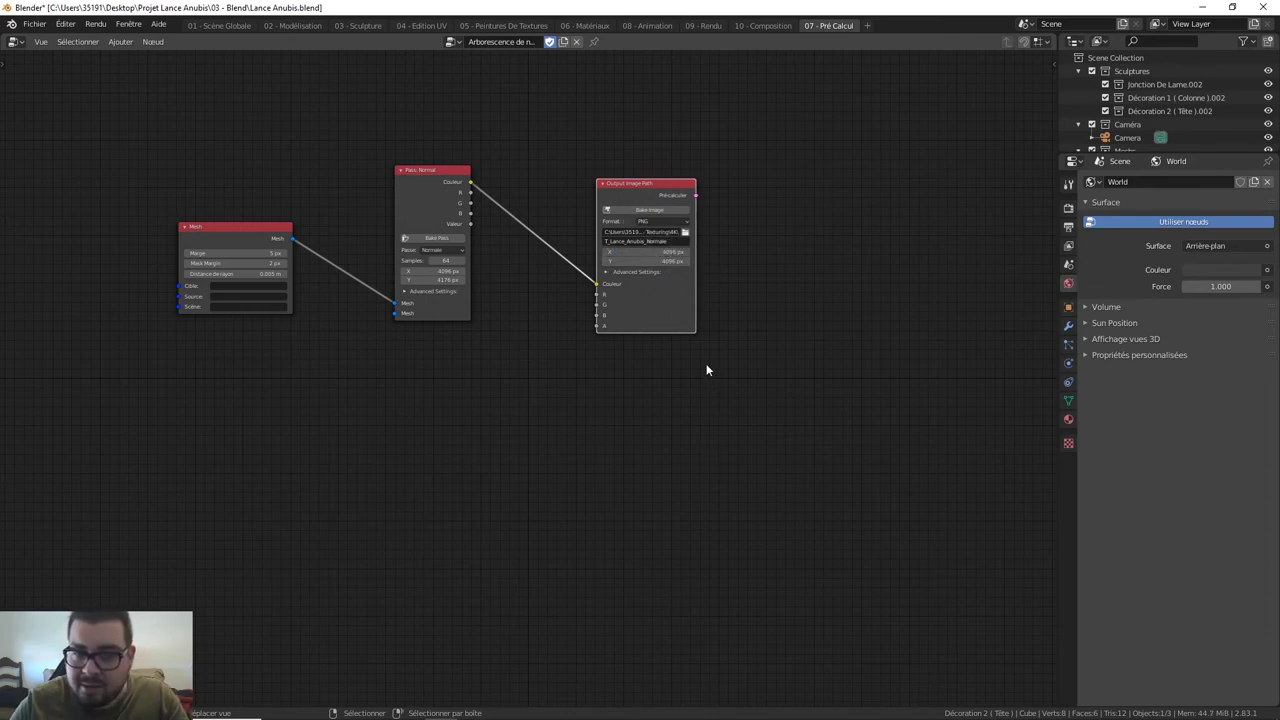
{"action": "left_click_drag", "start_coordinate": [695, 290], "coordinate": [742, 289]}
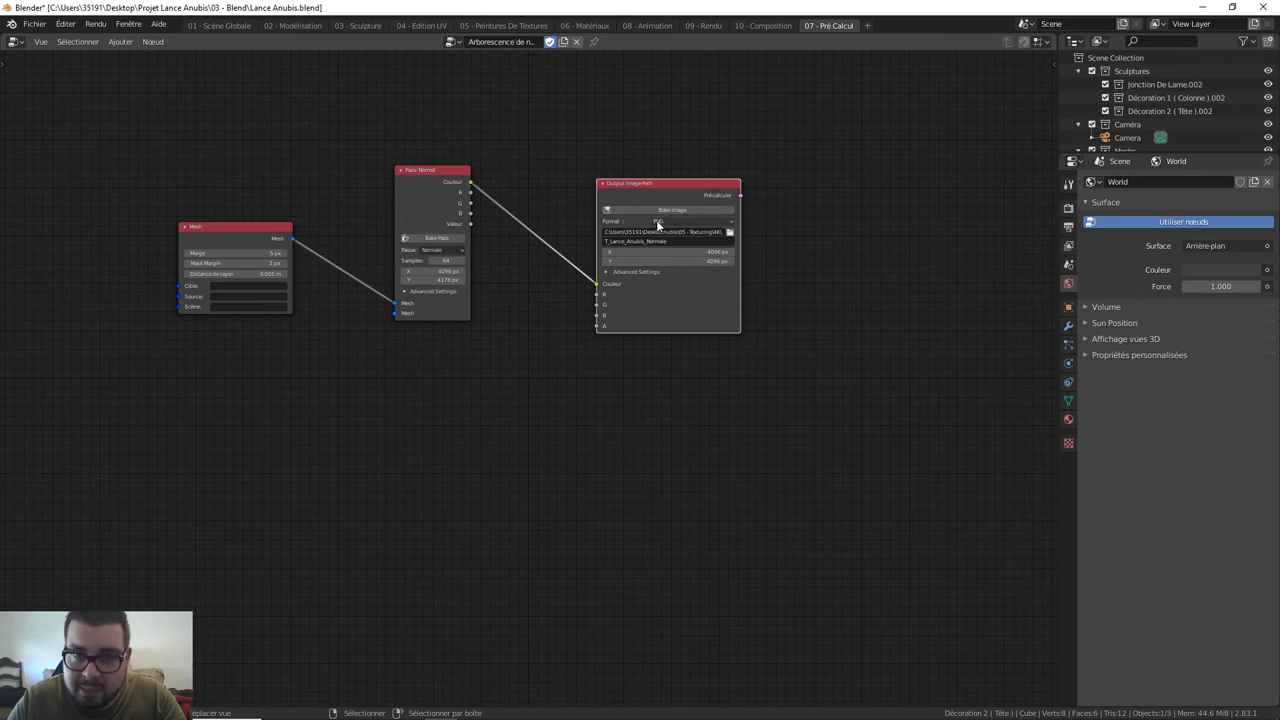
Complete the file name as T_Lance_Anubis_Normale.png and expand the output node's Advanced Settings.
{"action": "right_click", "coordinate": [676, 244]}
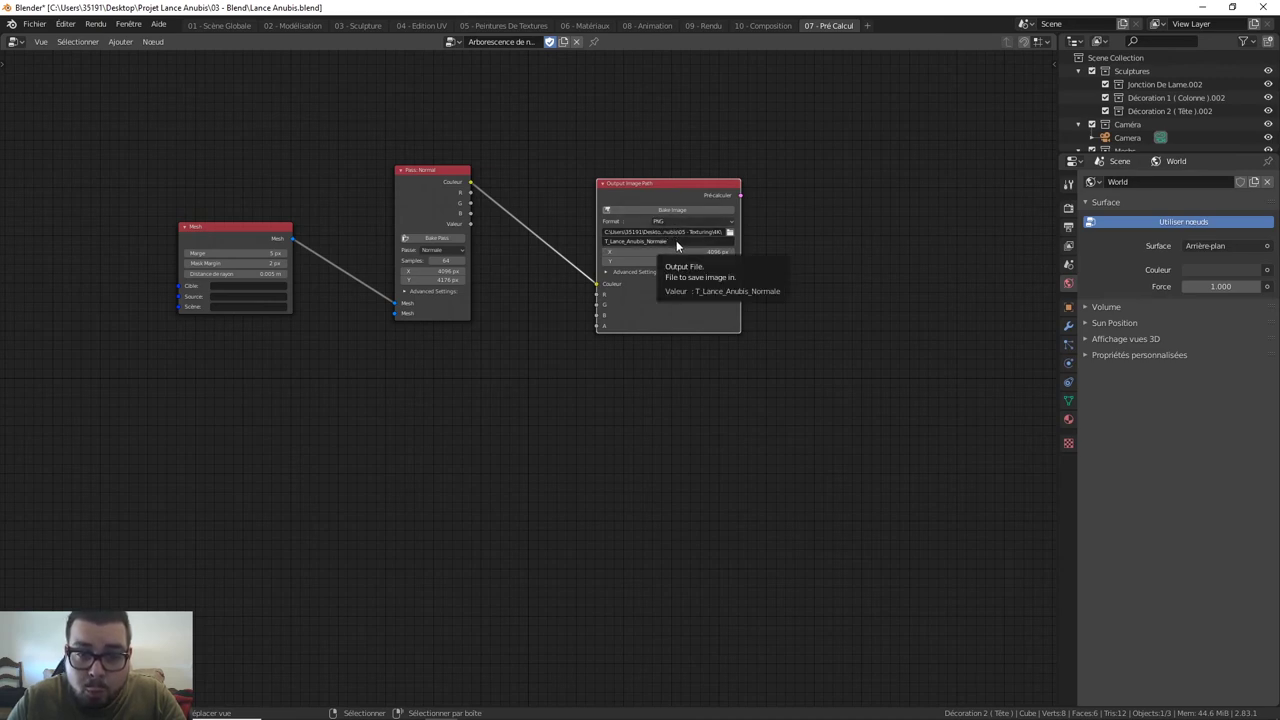
{"action": "left_click", "coordinate": [676, 241]}
{"action": "left_click", "coordinate": [672, 242]}
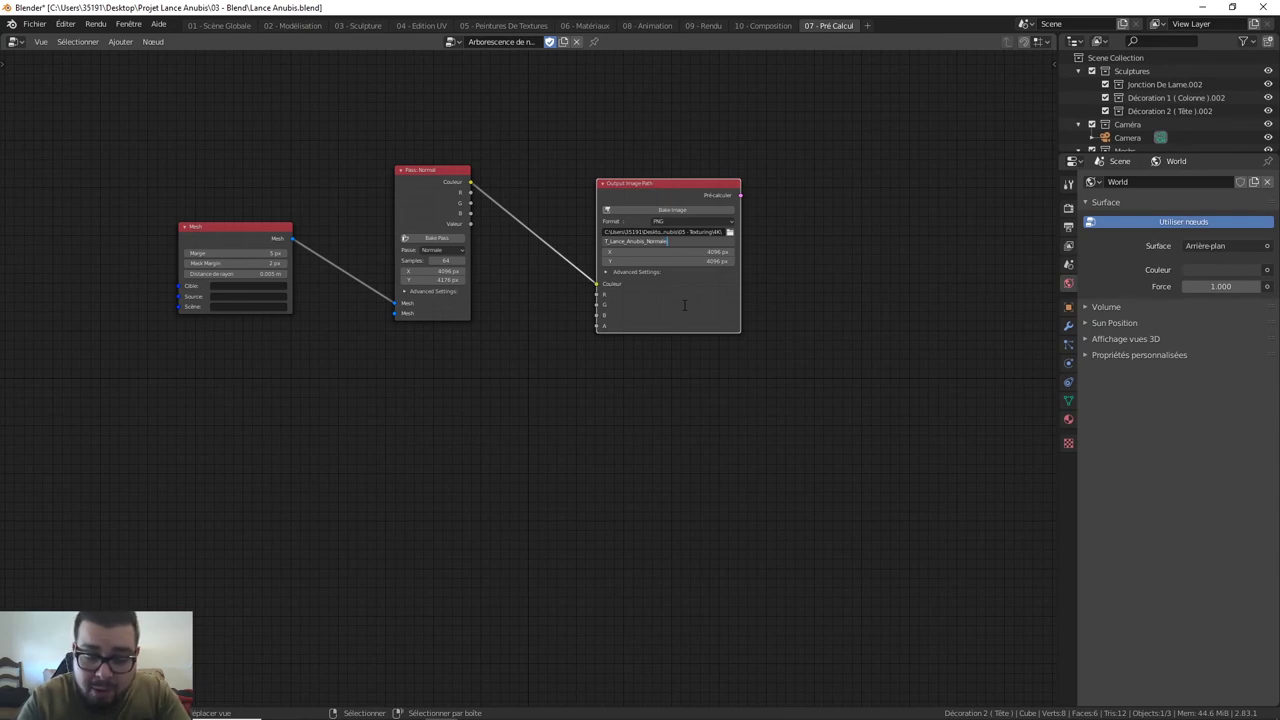
{"action": "type", "text": "e"}
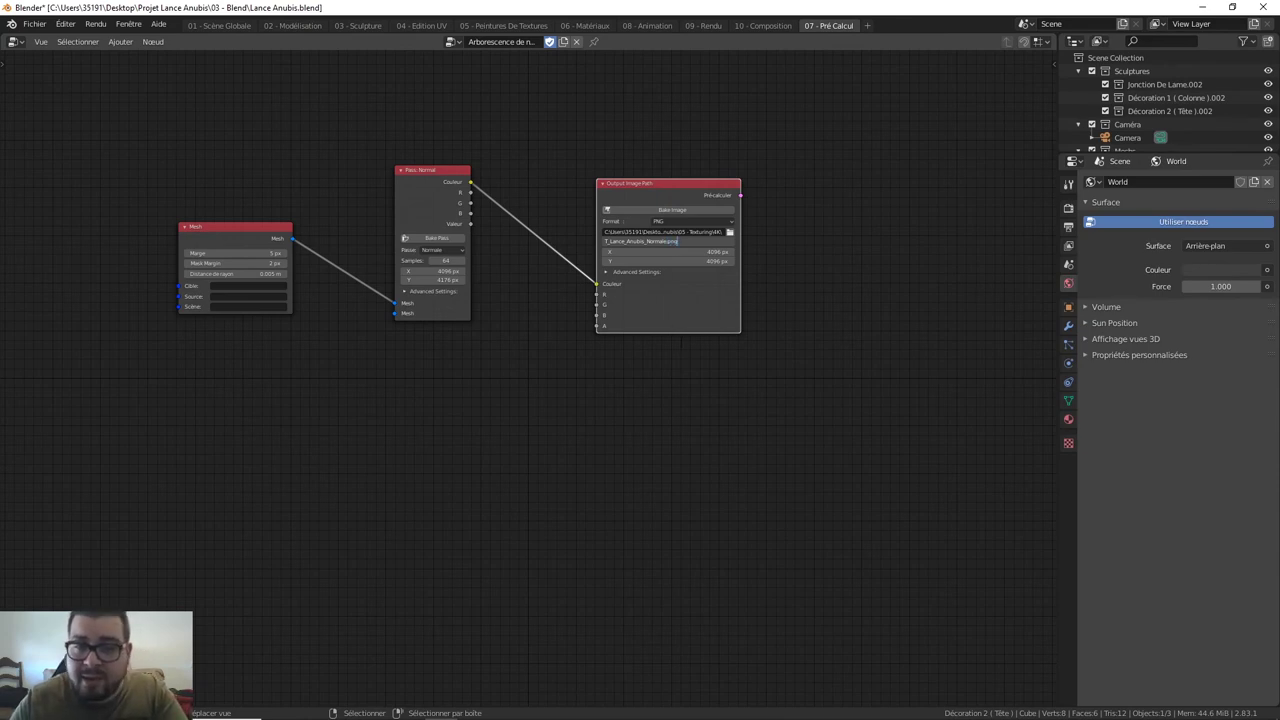
{"action": "key", "text": "Return"}
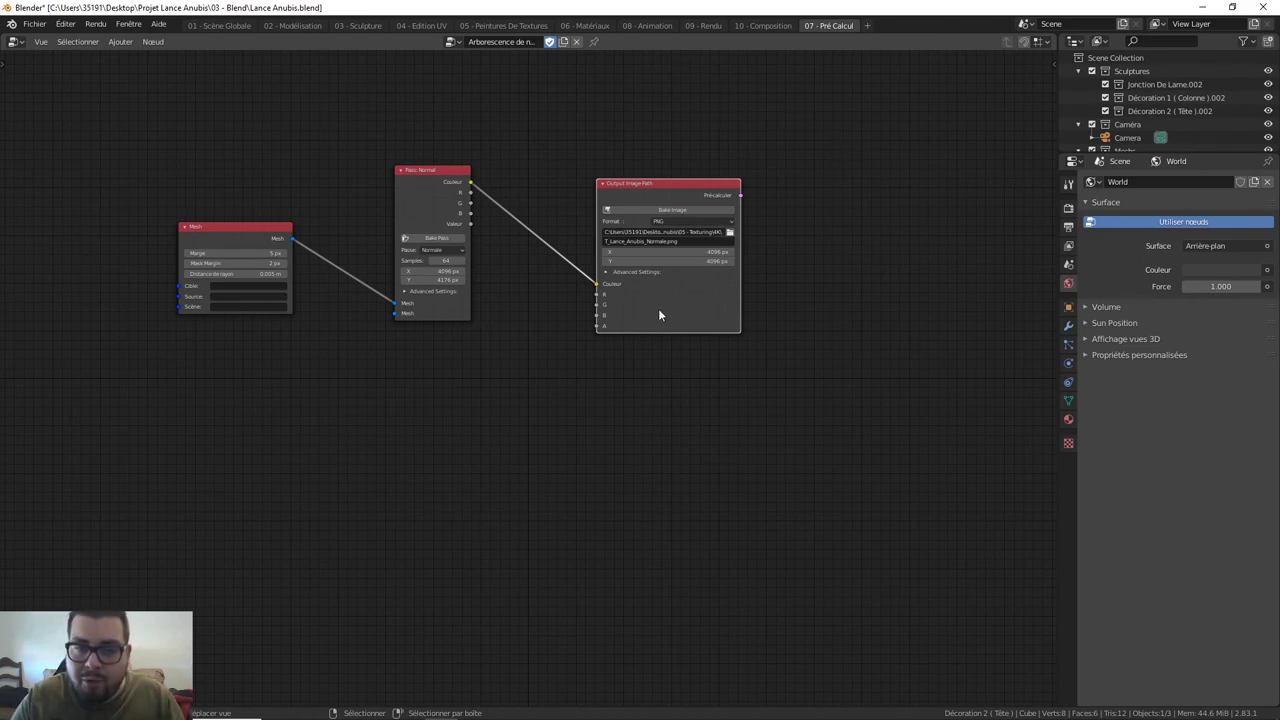
{"action": "left_click", "coordinate": [607, 272]}
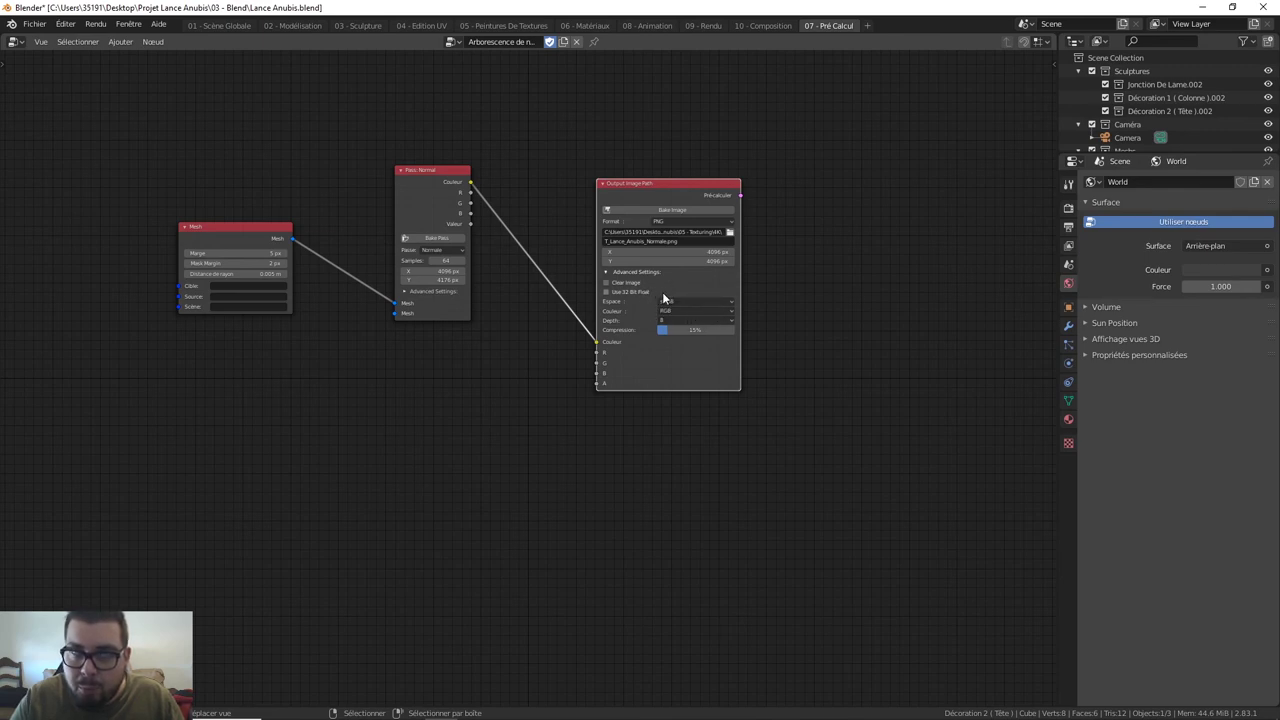
Set the output colour space to Filmic Log and the colour mode to RGBA.
{"action": "left_click", "coordinate": [688, 296]}
{"action": "left_click", "coordinate": [687, 298]}
{"action": "left_click", "coordinate": [689, 300]}
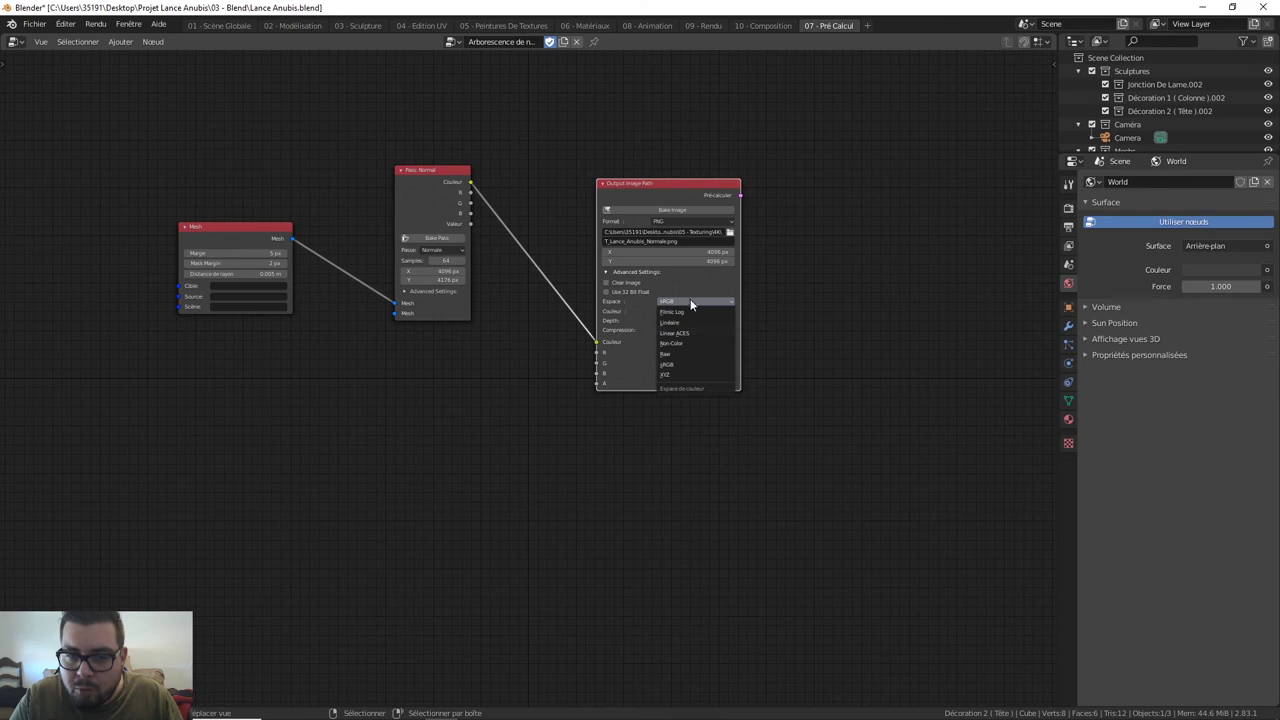
{"action": "left_click", "coordinate": [687, 311]}
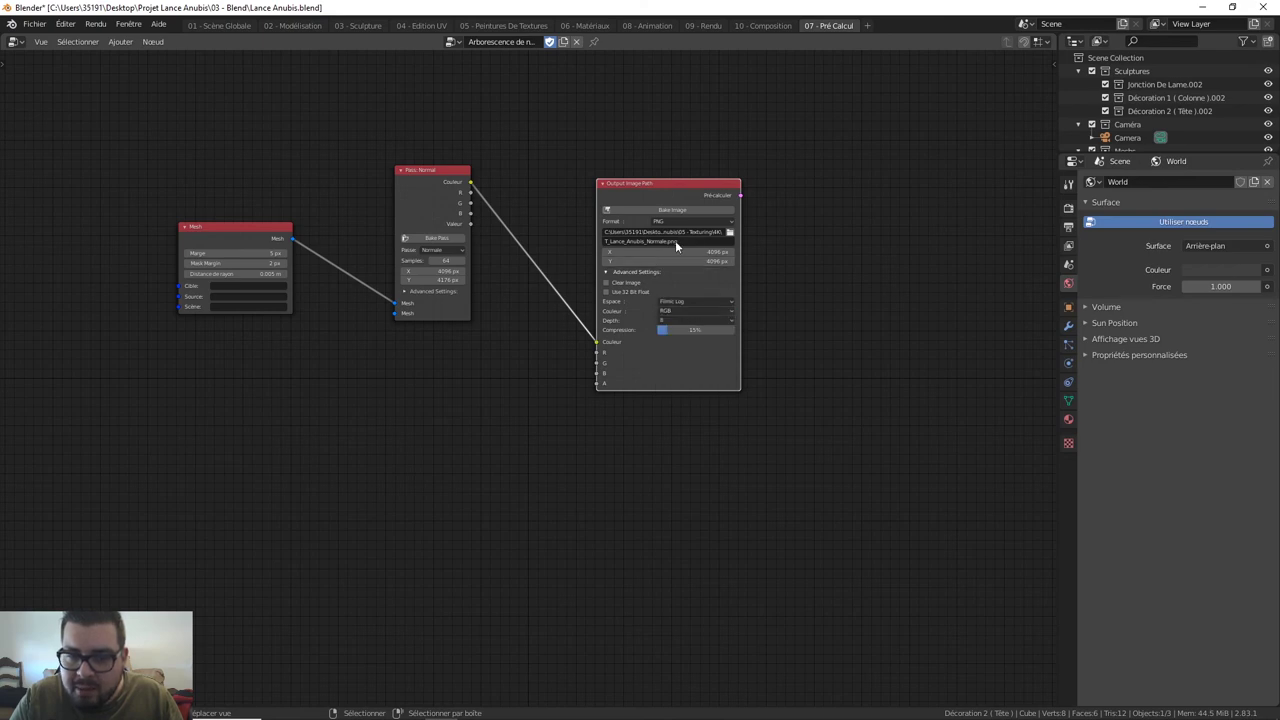
{"action": "left_click", "coordinate": [694, 301]}
{"action": "left_click", "coordinate": [694, 311]}
{"action": "left_click", "coordinate": [694, 311]}
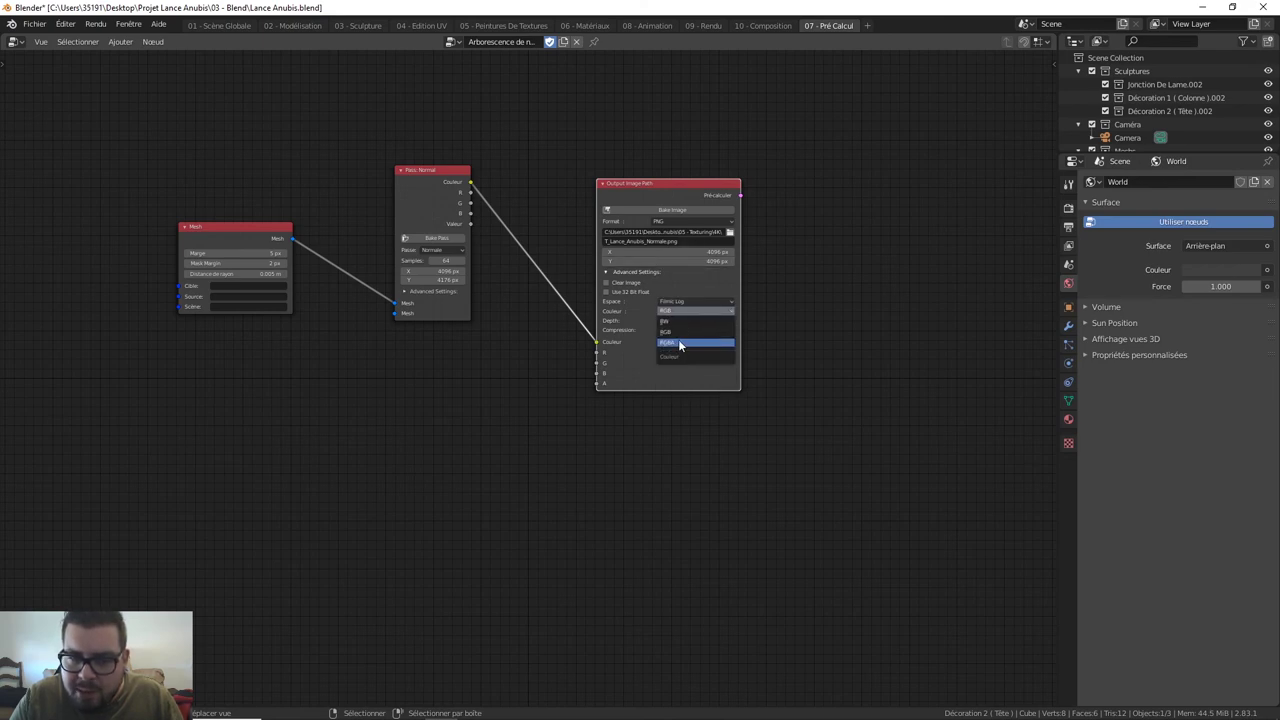
{"action": "left_click", "coordinate": [682, 344]}
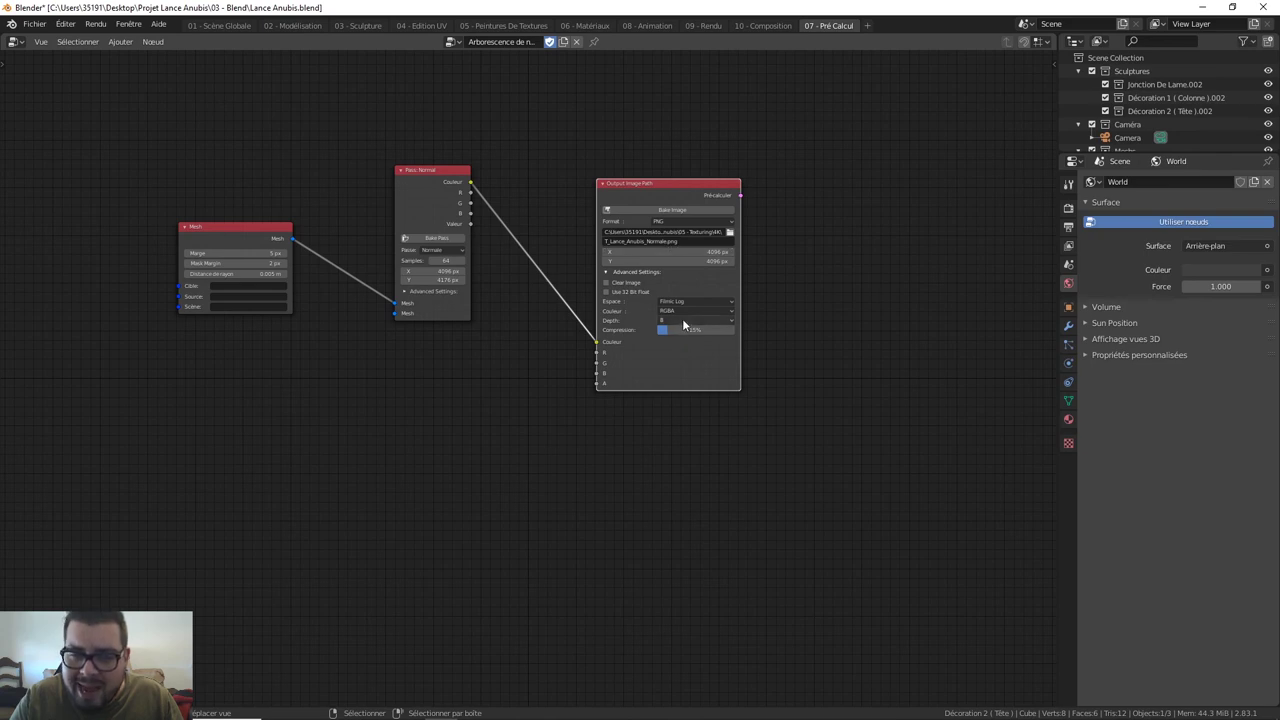
Keep the bit depth at 8 and lower the PNG compression to 0%.
{"action": "left_click", "coordinate": [683, 320]}
{"action": "left_click", "coordinate": [680, 319]}
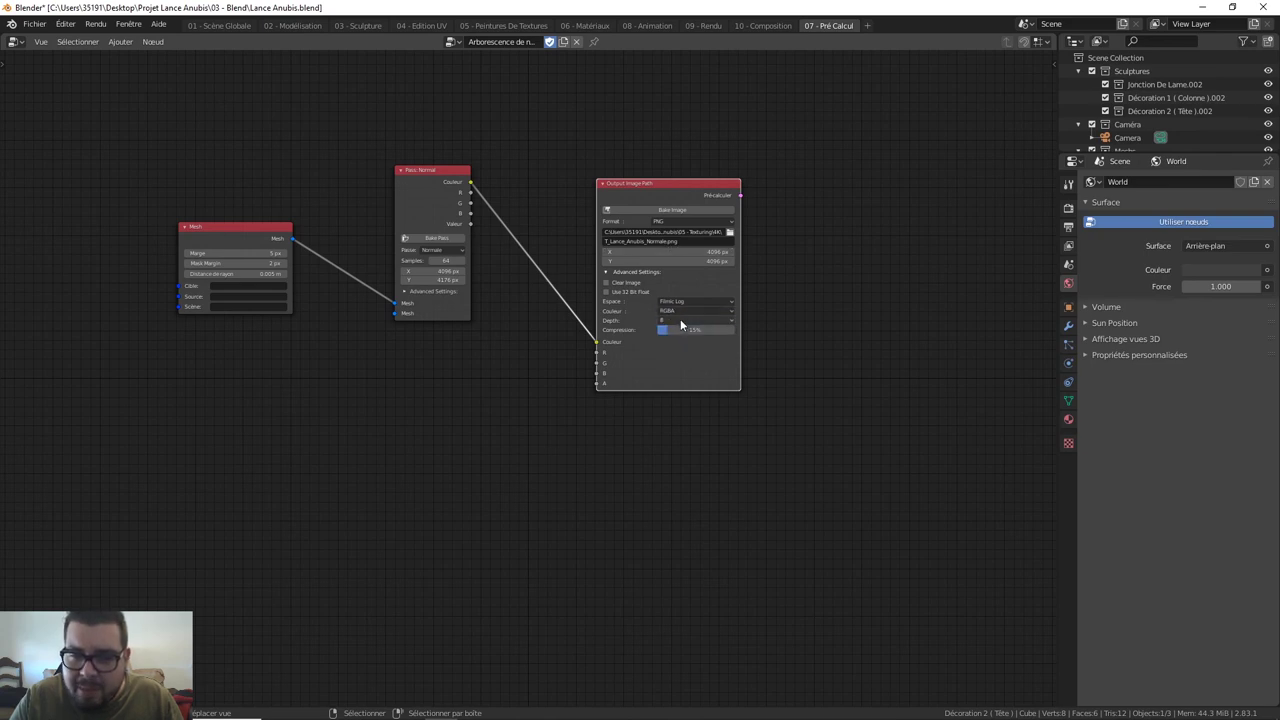
{"action": "left_click", "coordinate": [676, 320]}
{"action": "left_click", "coordinate": [683, 330]}
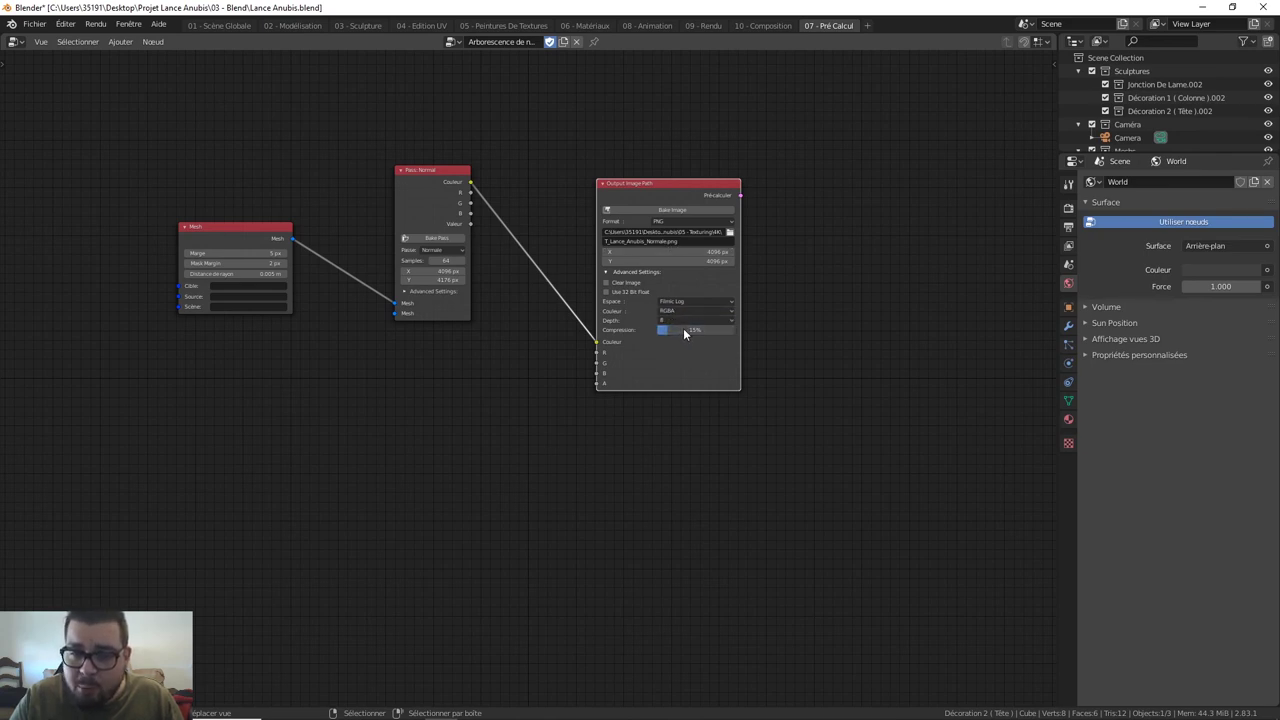
{"action": "left_click_drag", "start_coordinate": [676, 328], "coordinate": [665, 328]}
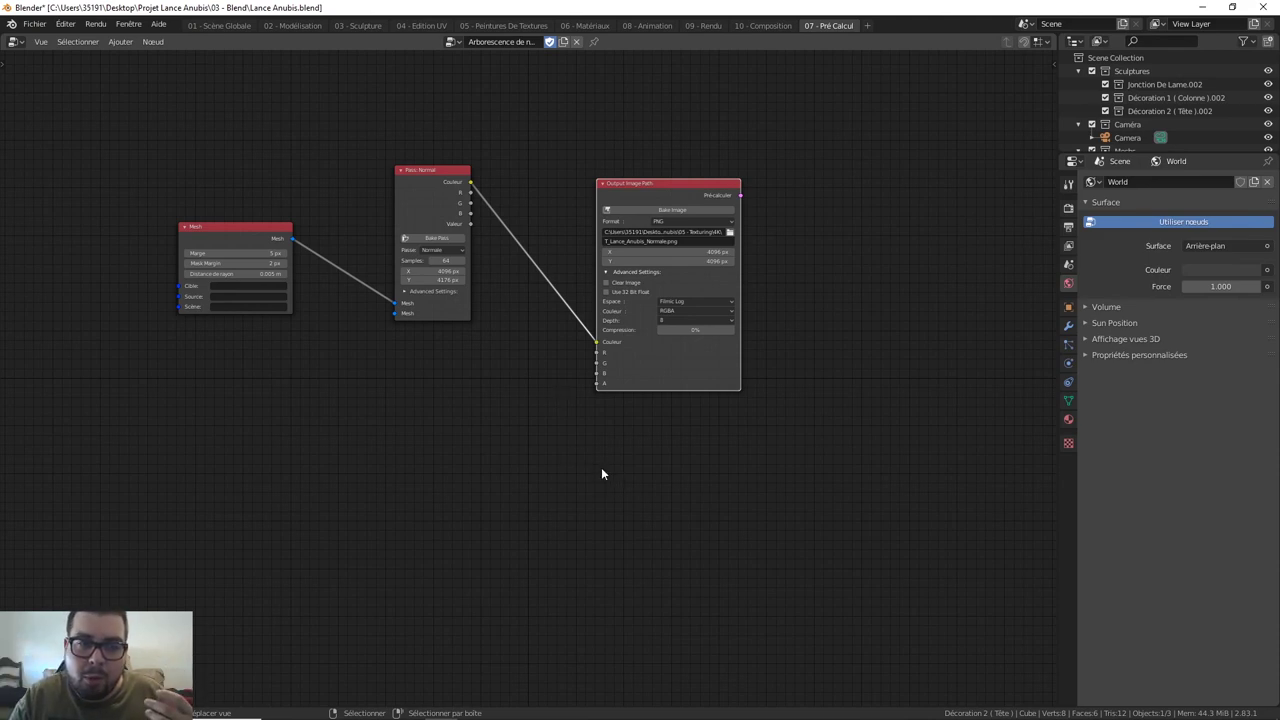
Set the pass node's Y resolution to 4096 px.
{"action": "left_click", "coordinate": [439, 280]}
{"action": "type", "text": "40"}
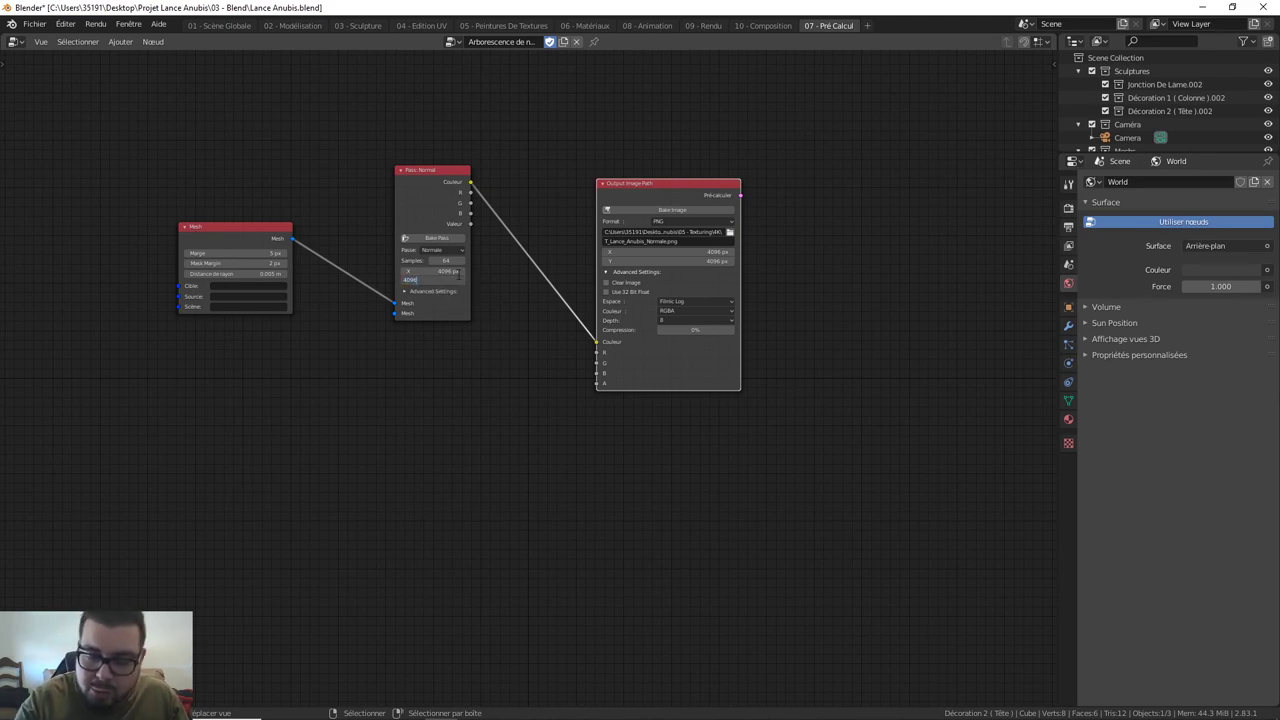
{"action": "key", "text": "Return"}
{"action": "left_click", "coordinate": [510, 327]}
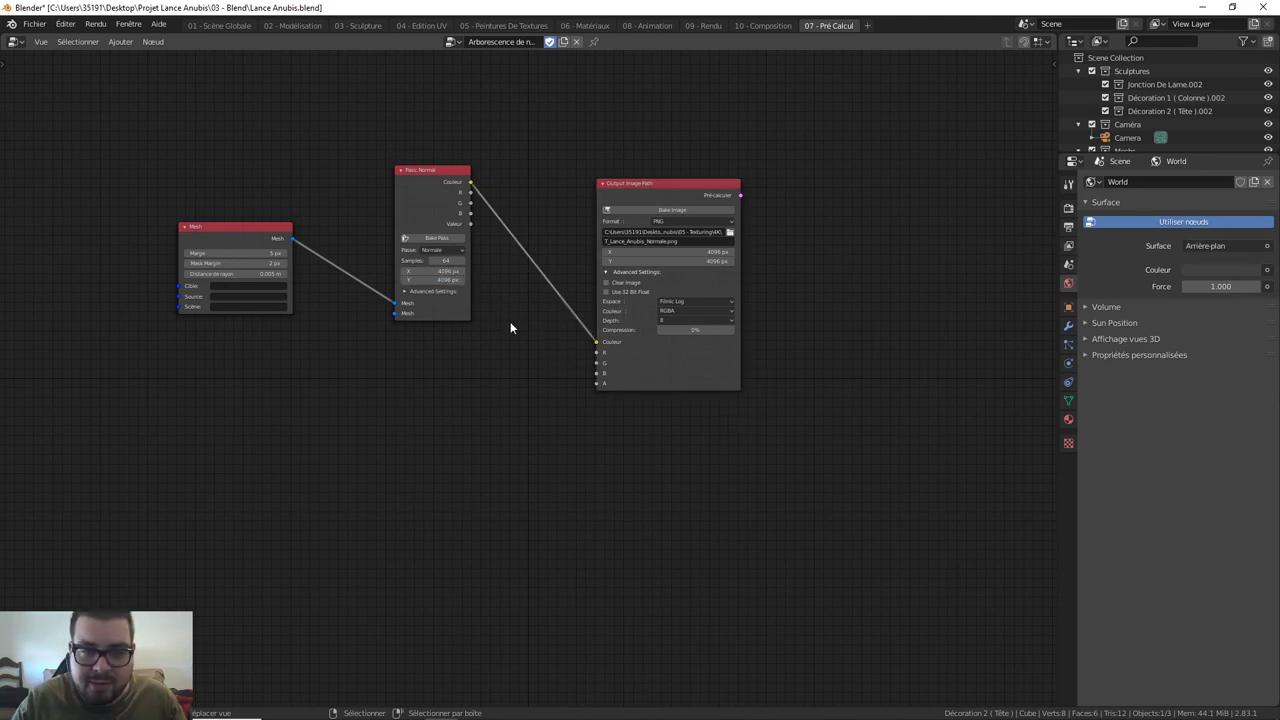
Switch the bake pass from Normale to Albedo and return to the 01 - Scène Globale workspace.
{"action": "left_click", "coordinate": [456, 248]}
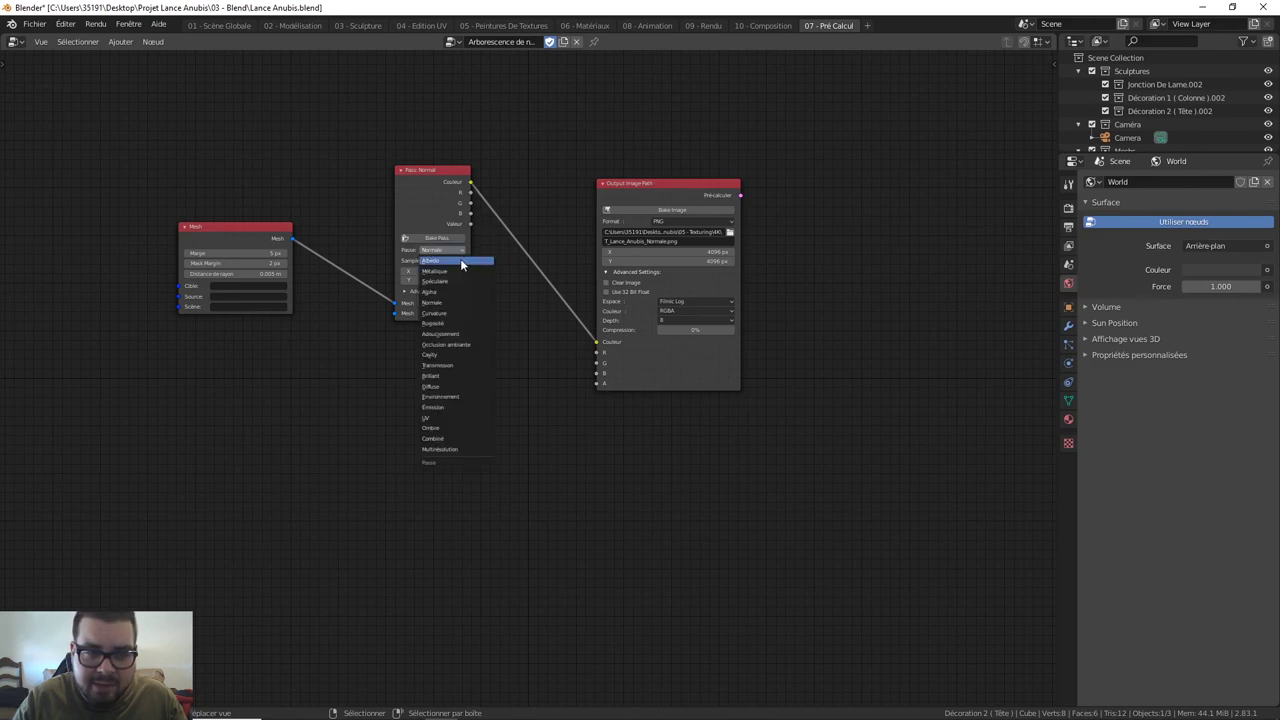
{"action": "left_click", "coordinate": [460, 260]}
{"action": "left_click_drag", "start_coordinate": [433, 168], "coordinate": [428, 181]}
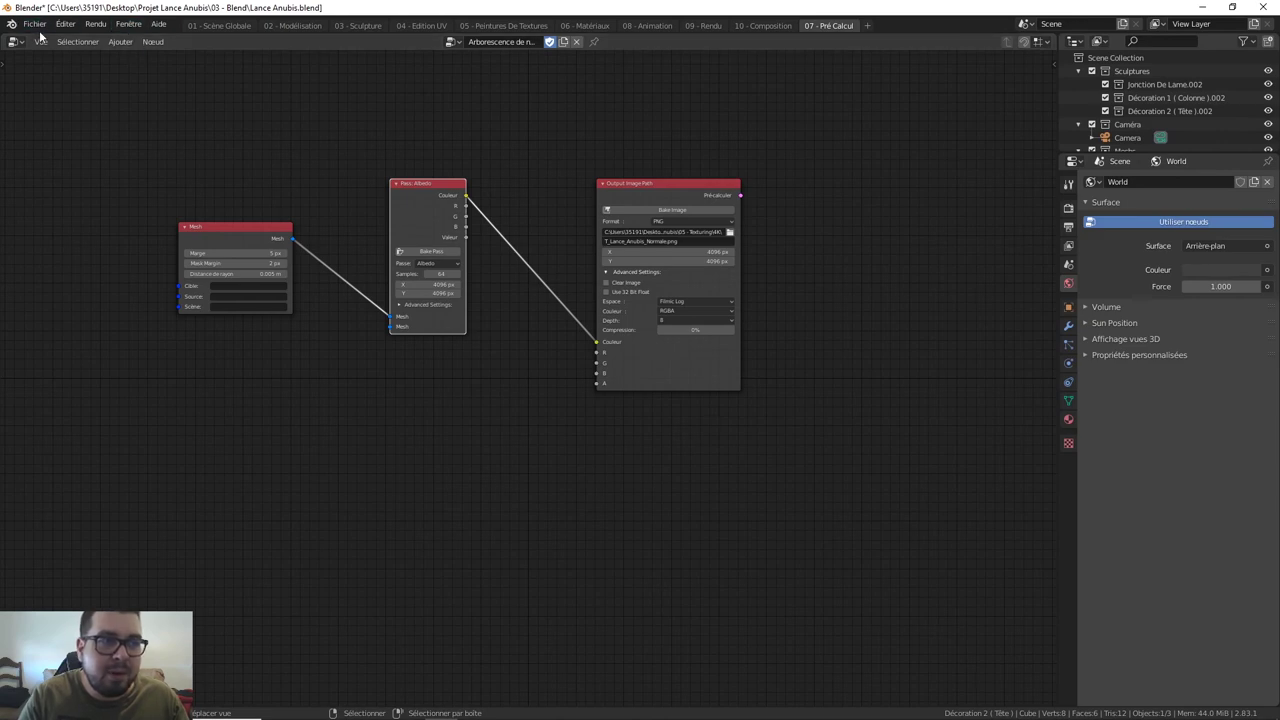
{"action": "left_click", "coordinate": [212, 25]}
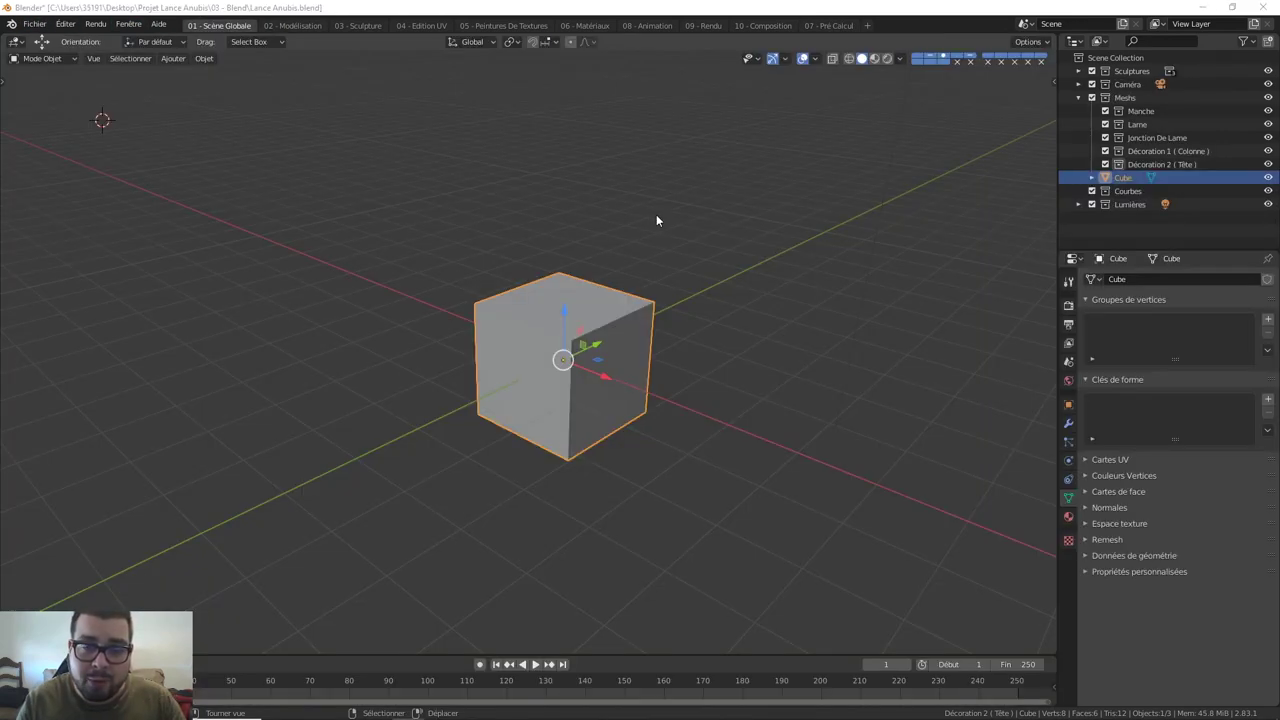